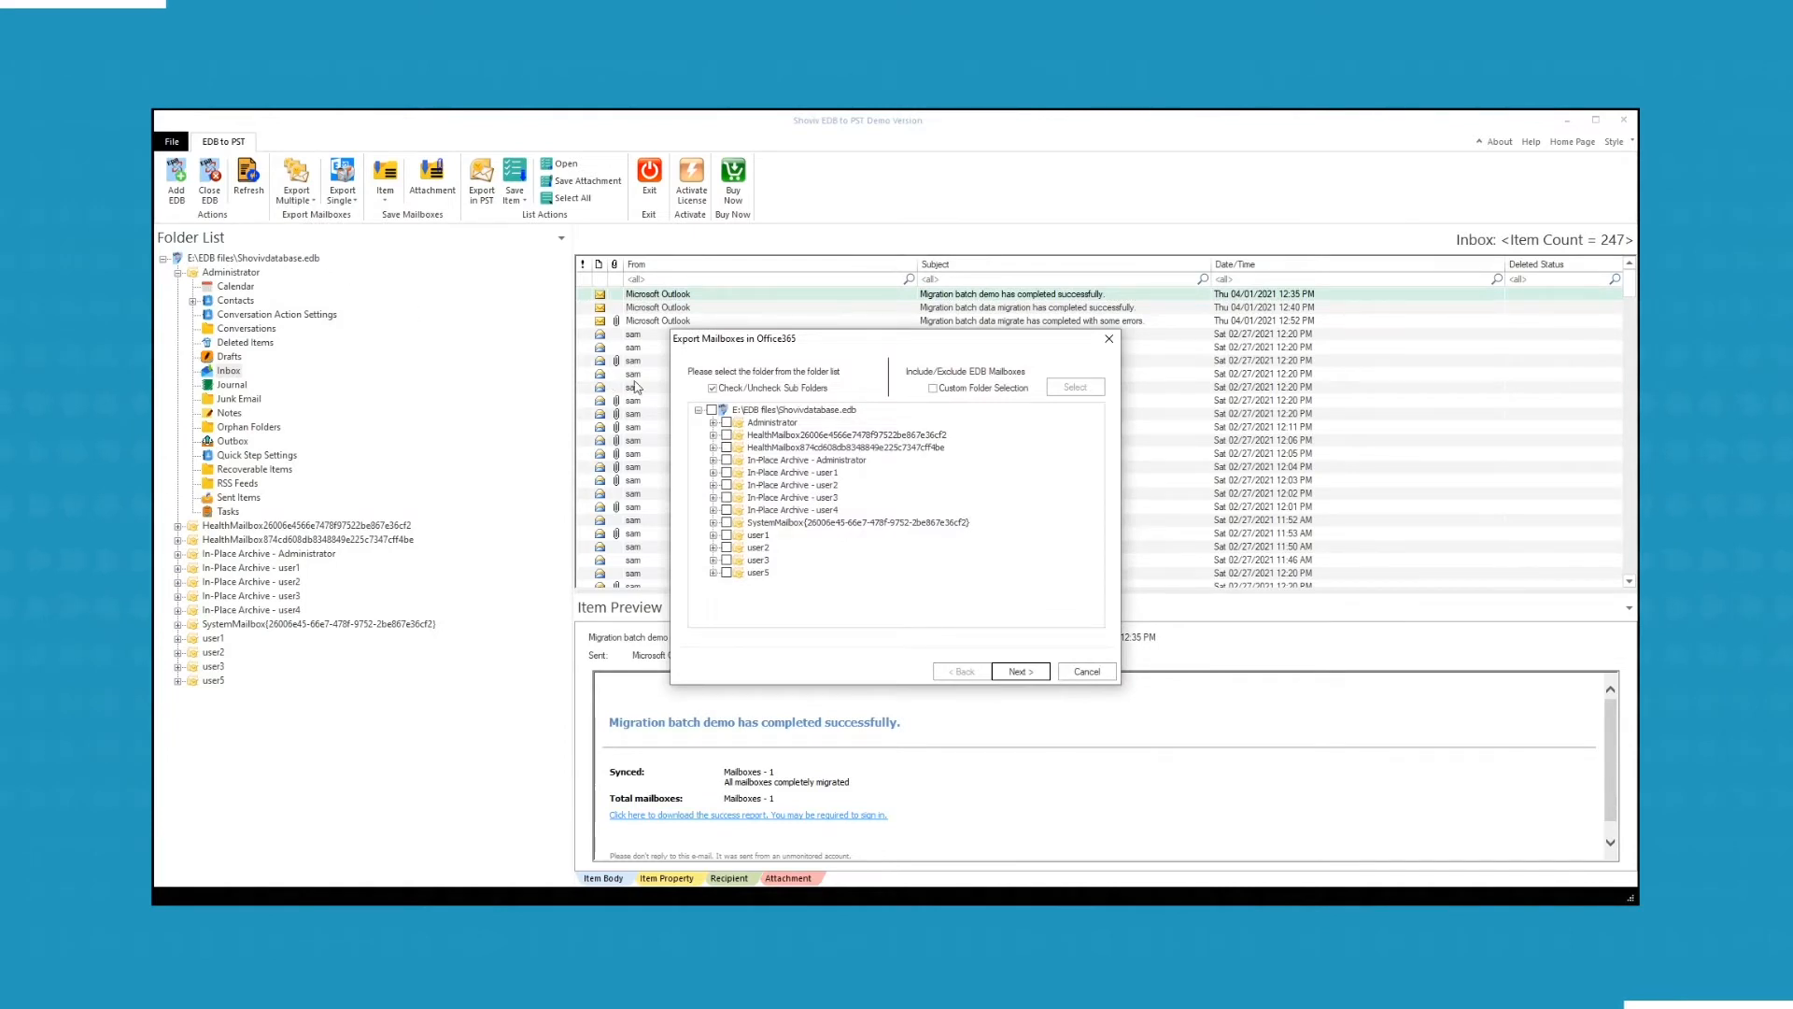
- Add the Administrator mailbox's Drafts folder and user1's Drafts and Inbox folders to the export, and continue to the target connection settings
left_click(713, 423)
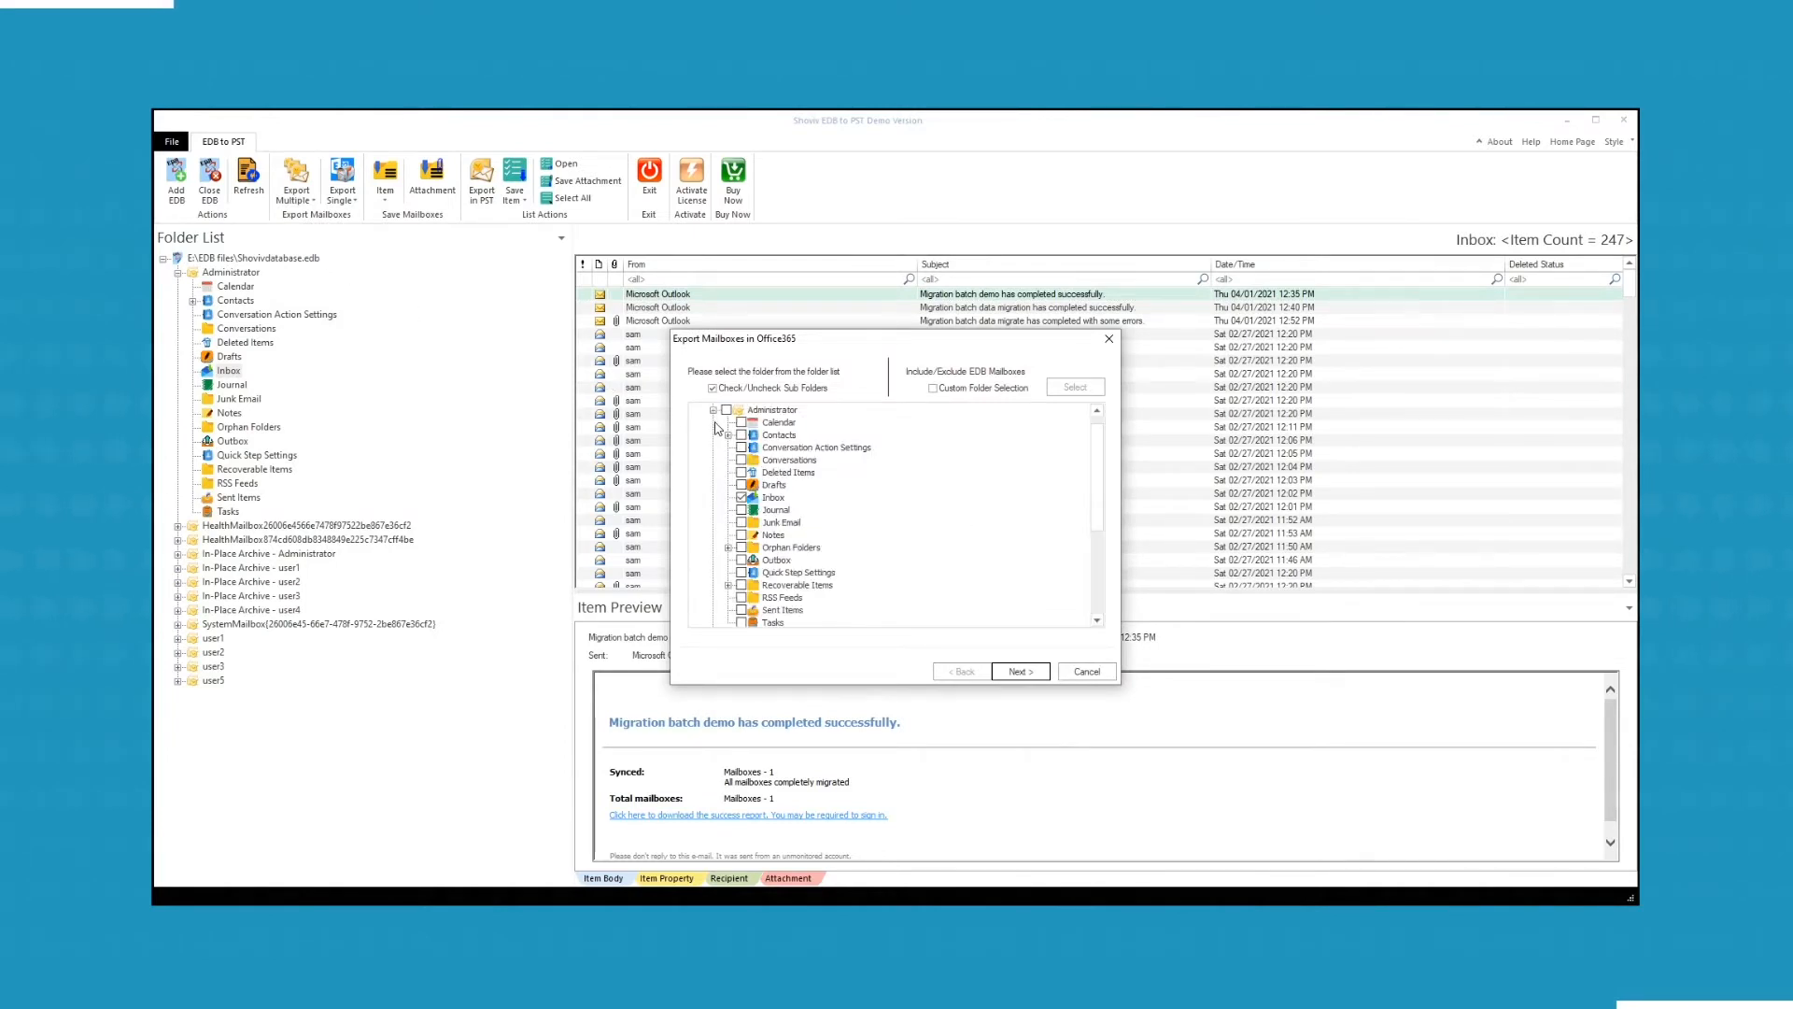
left_click(743, 485)
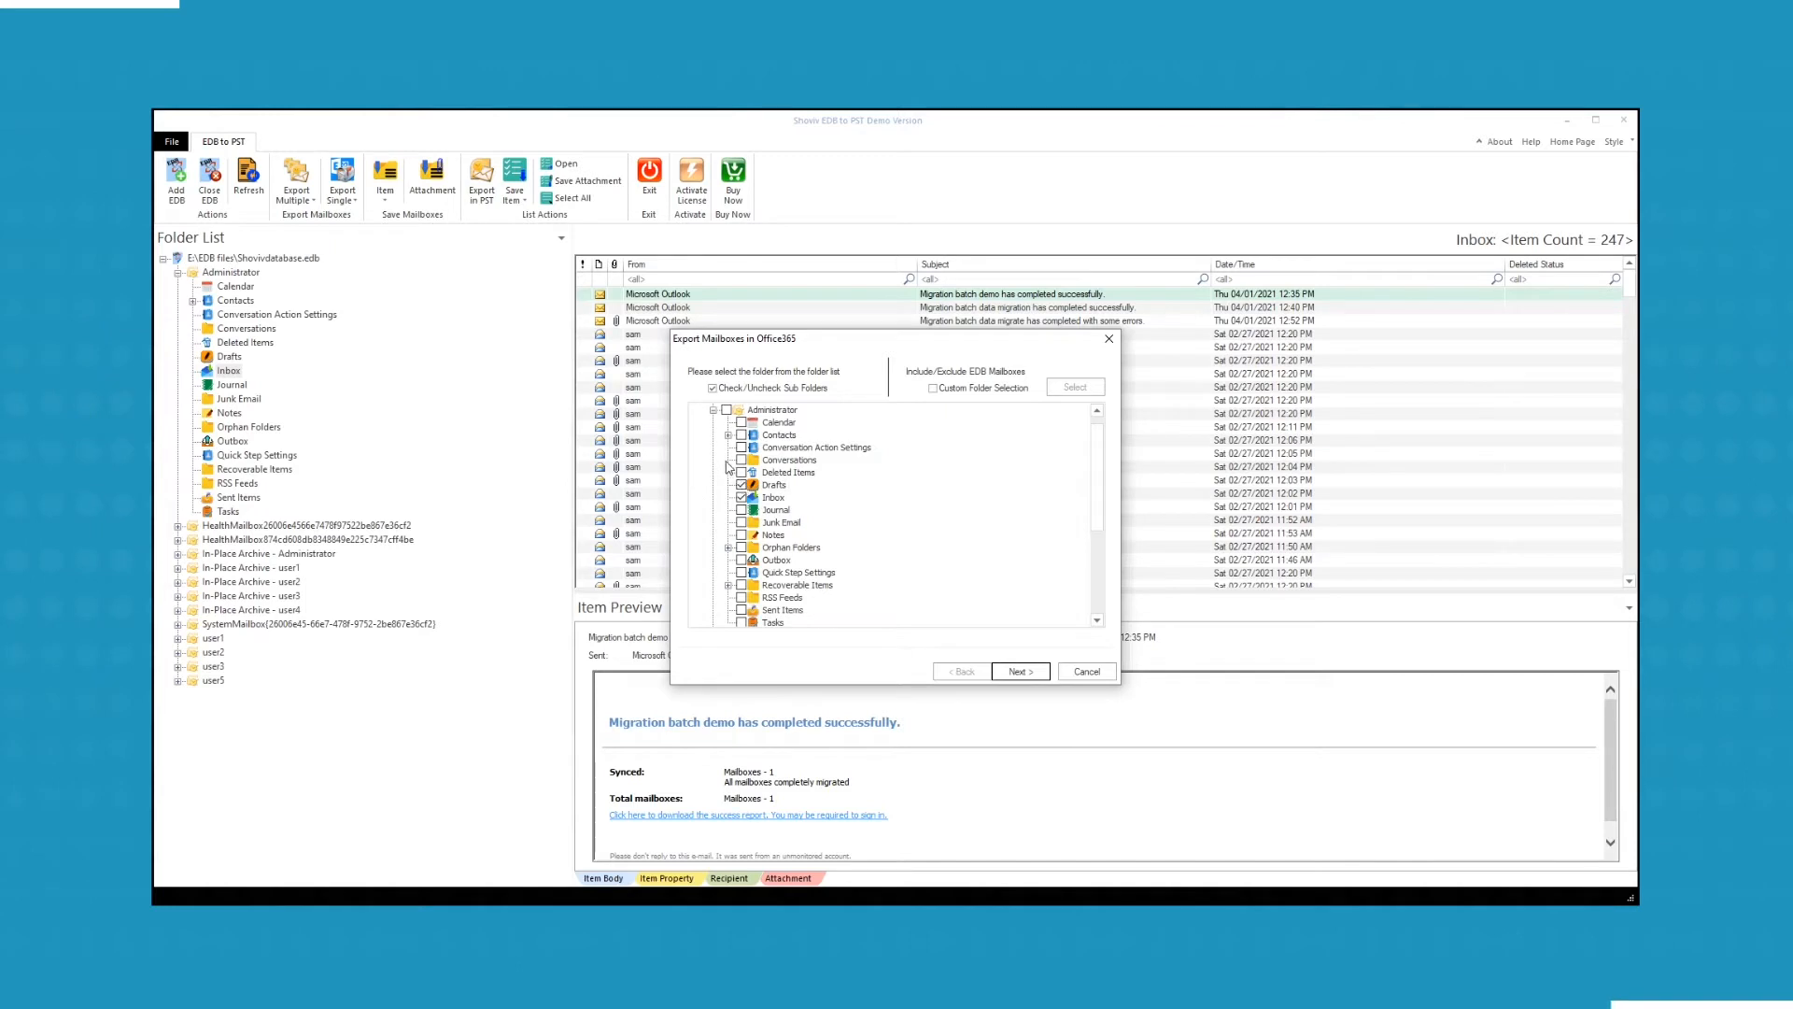
left_click(714, 411)
left_click(713, 535)
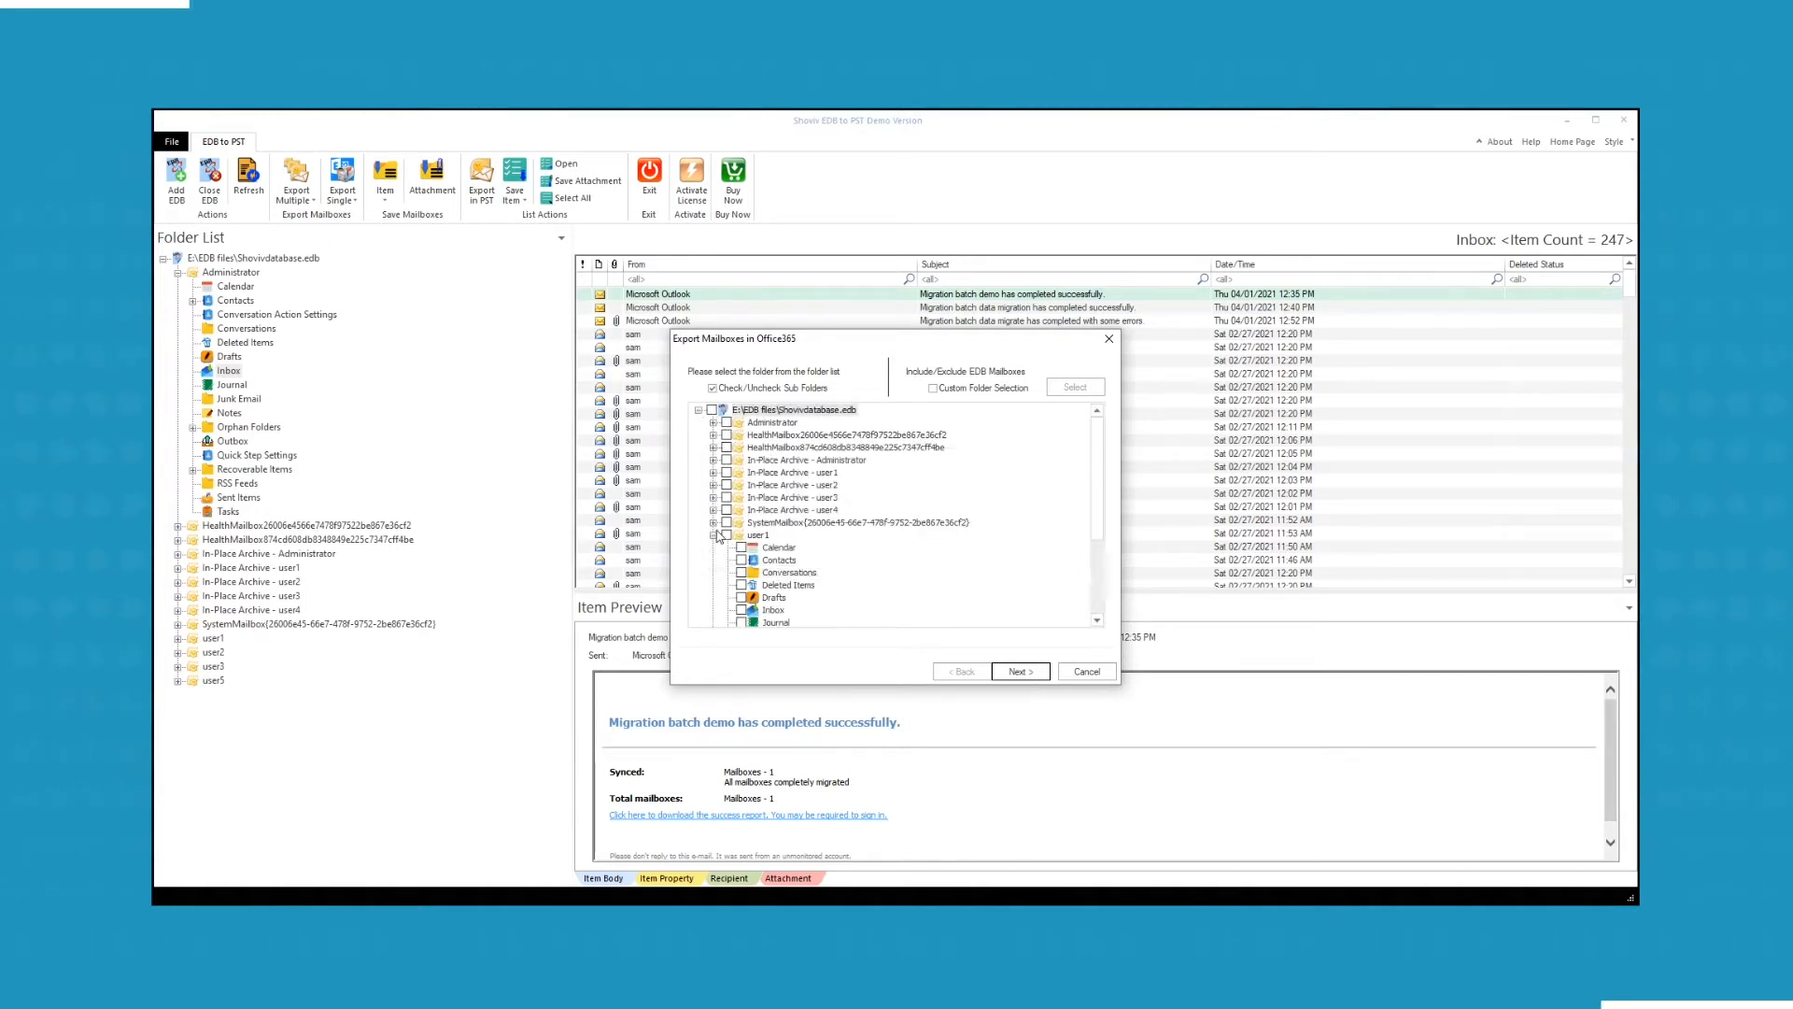
left_click(742, 598)
left_click(742, 610)
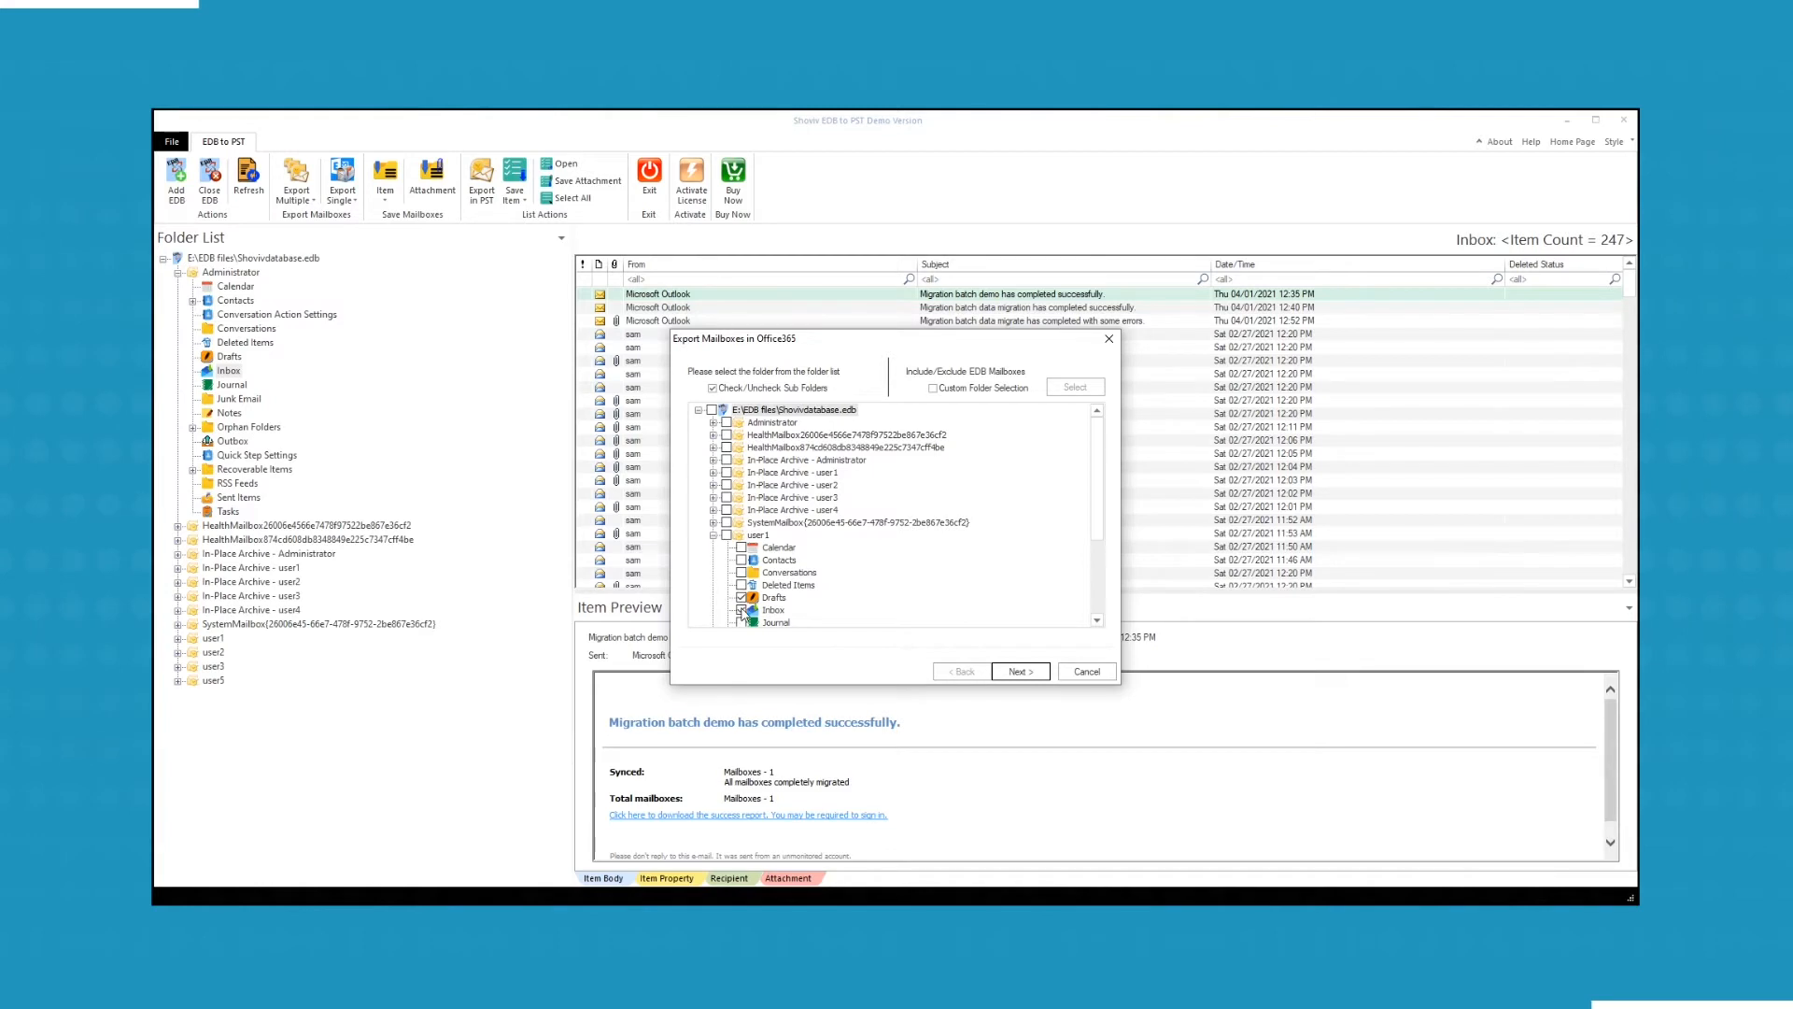
left_click(999, 674)
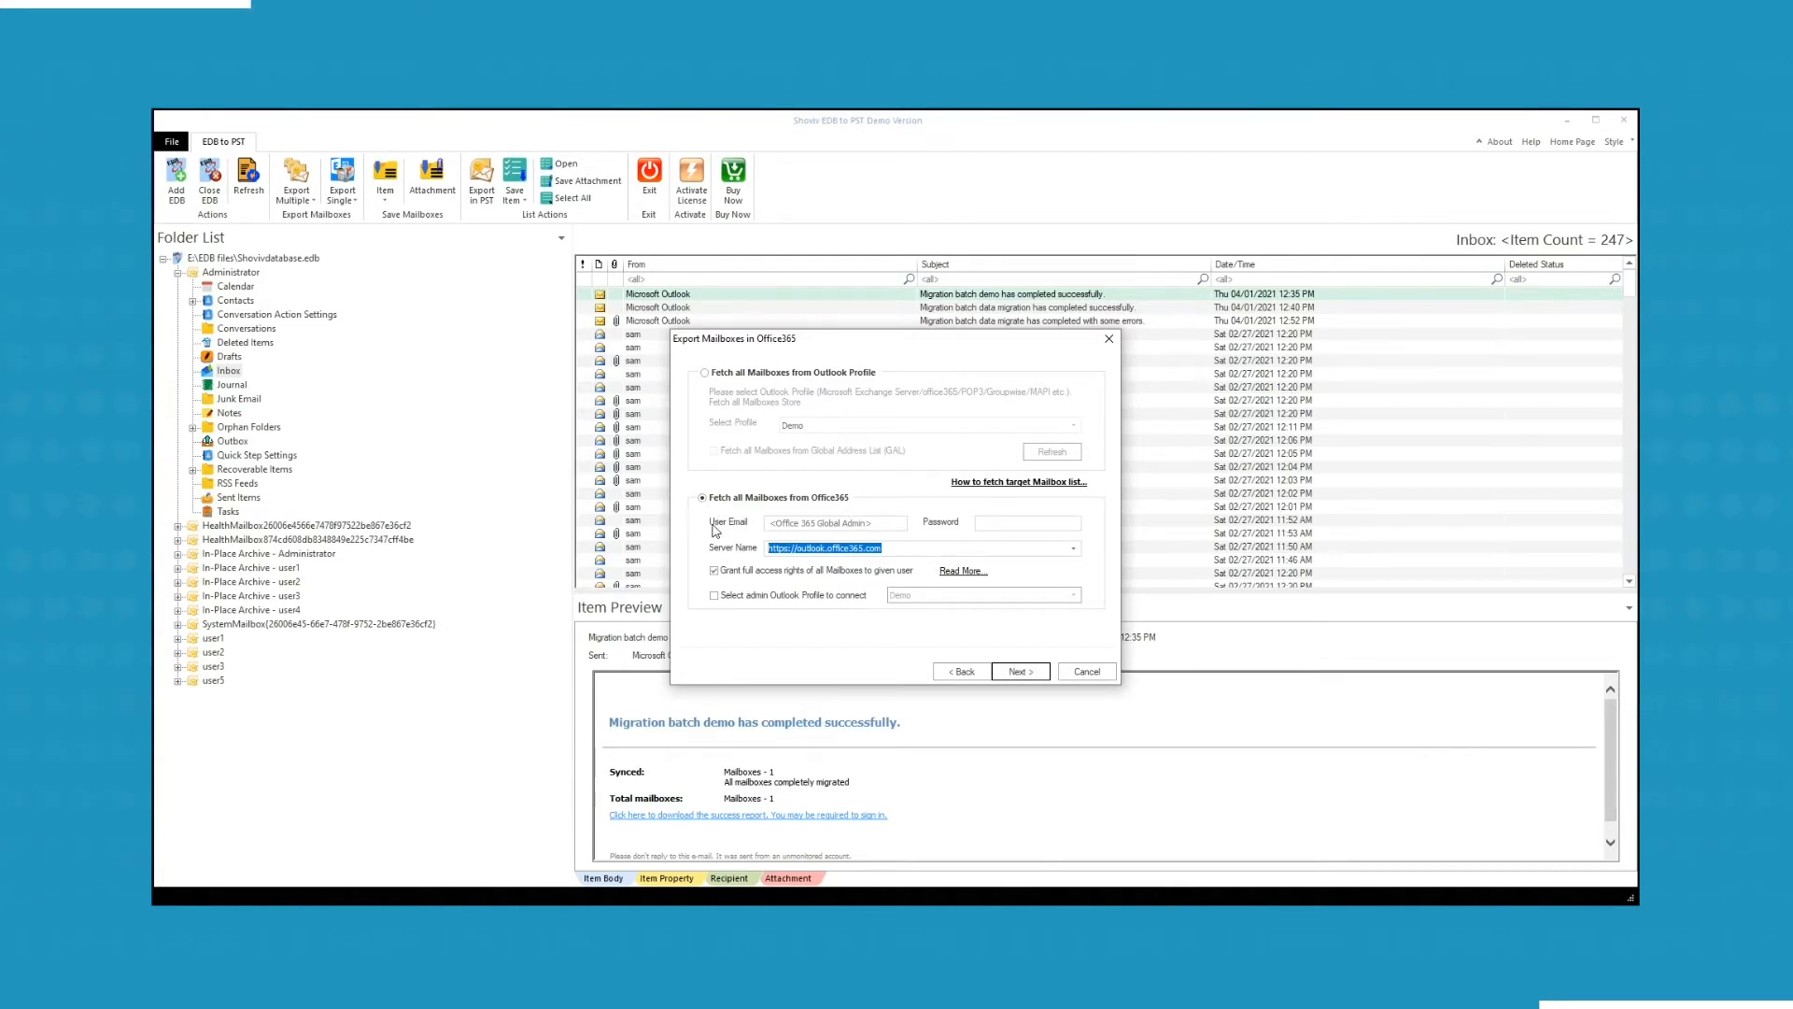
left_click(792, 526)
key("ctrl+v")
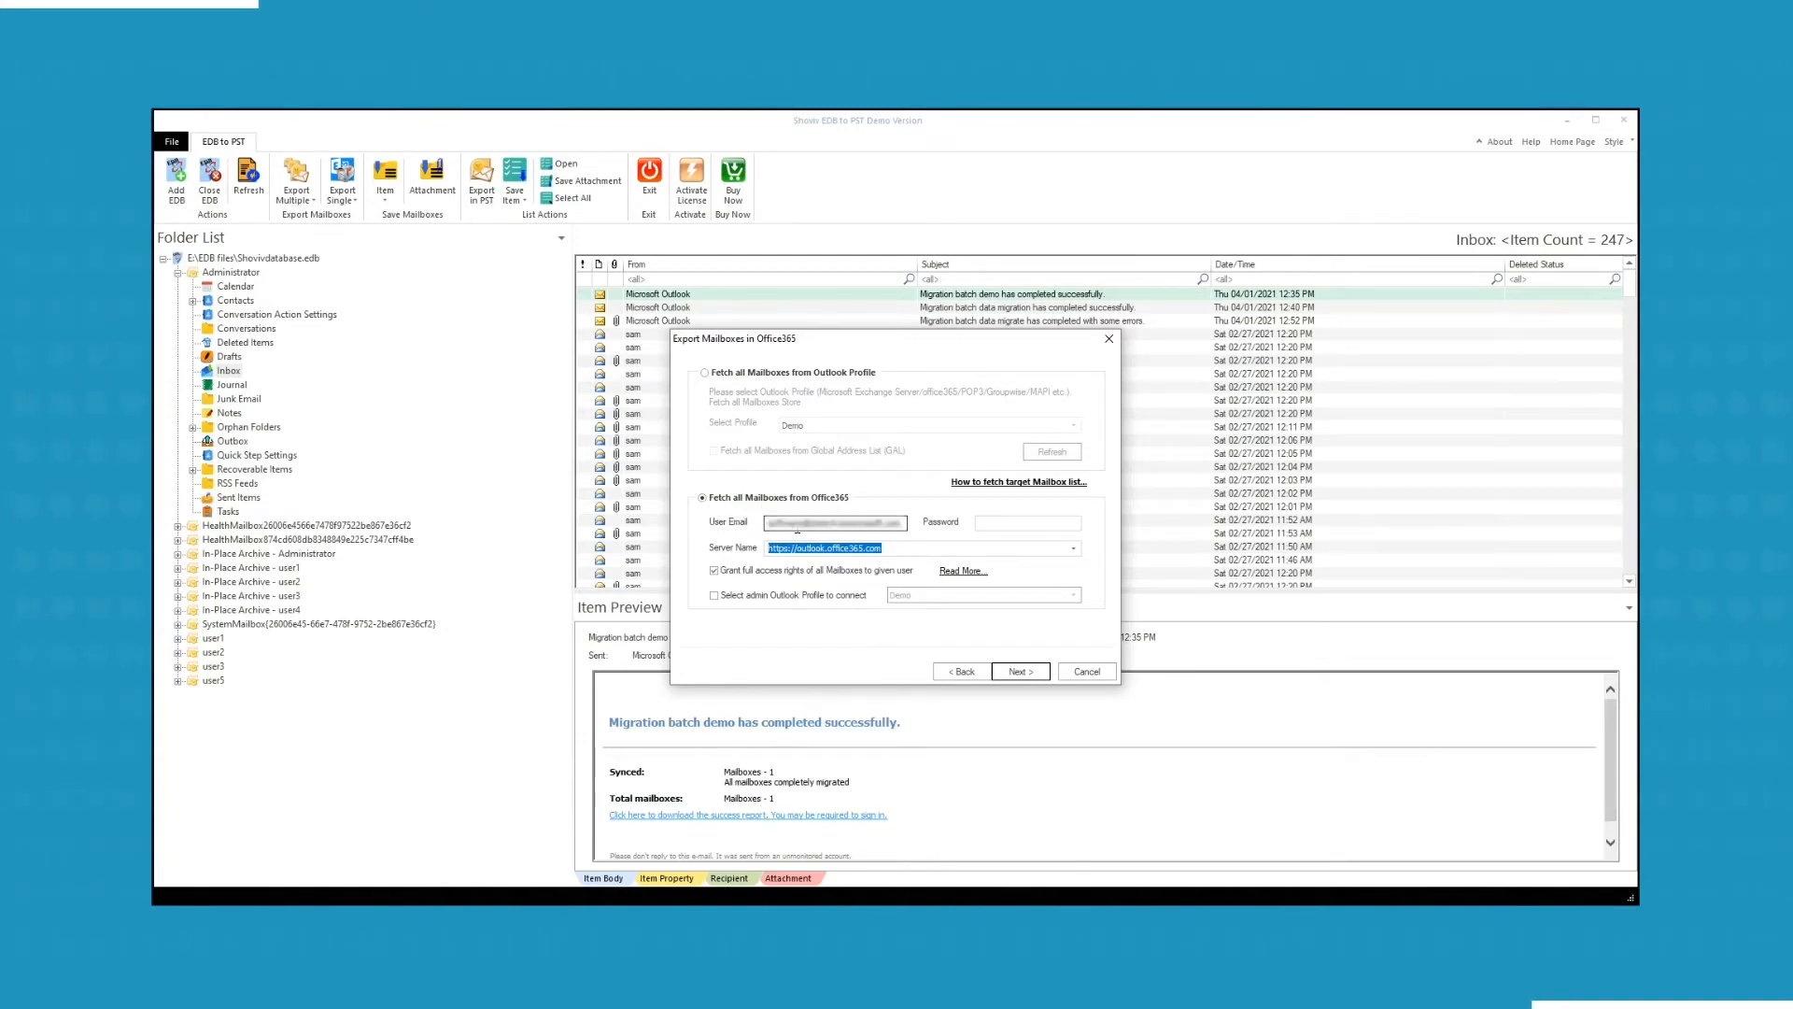
left_click(1004, 525)
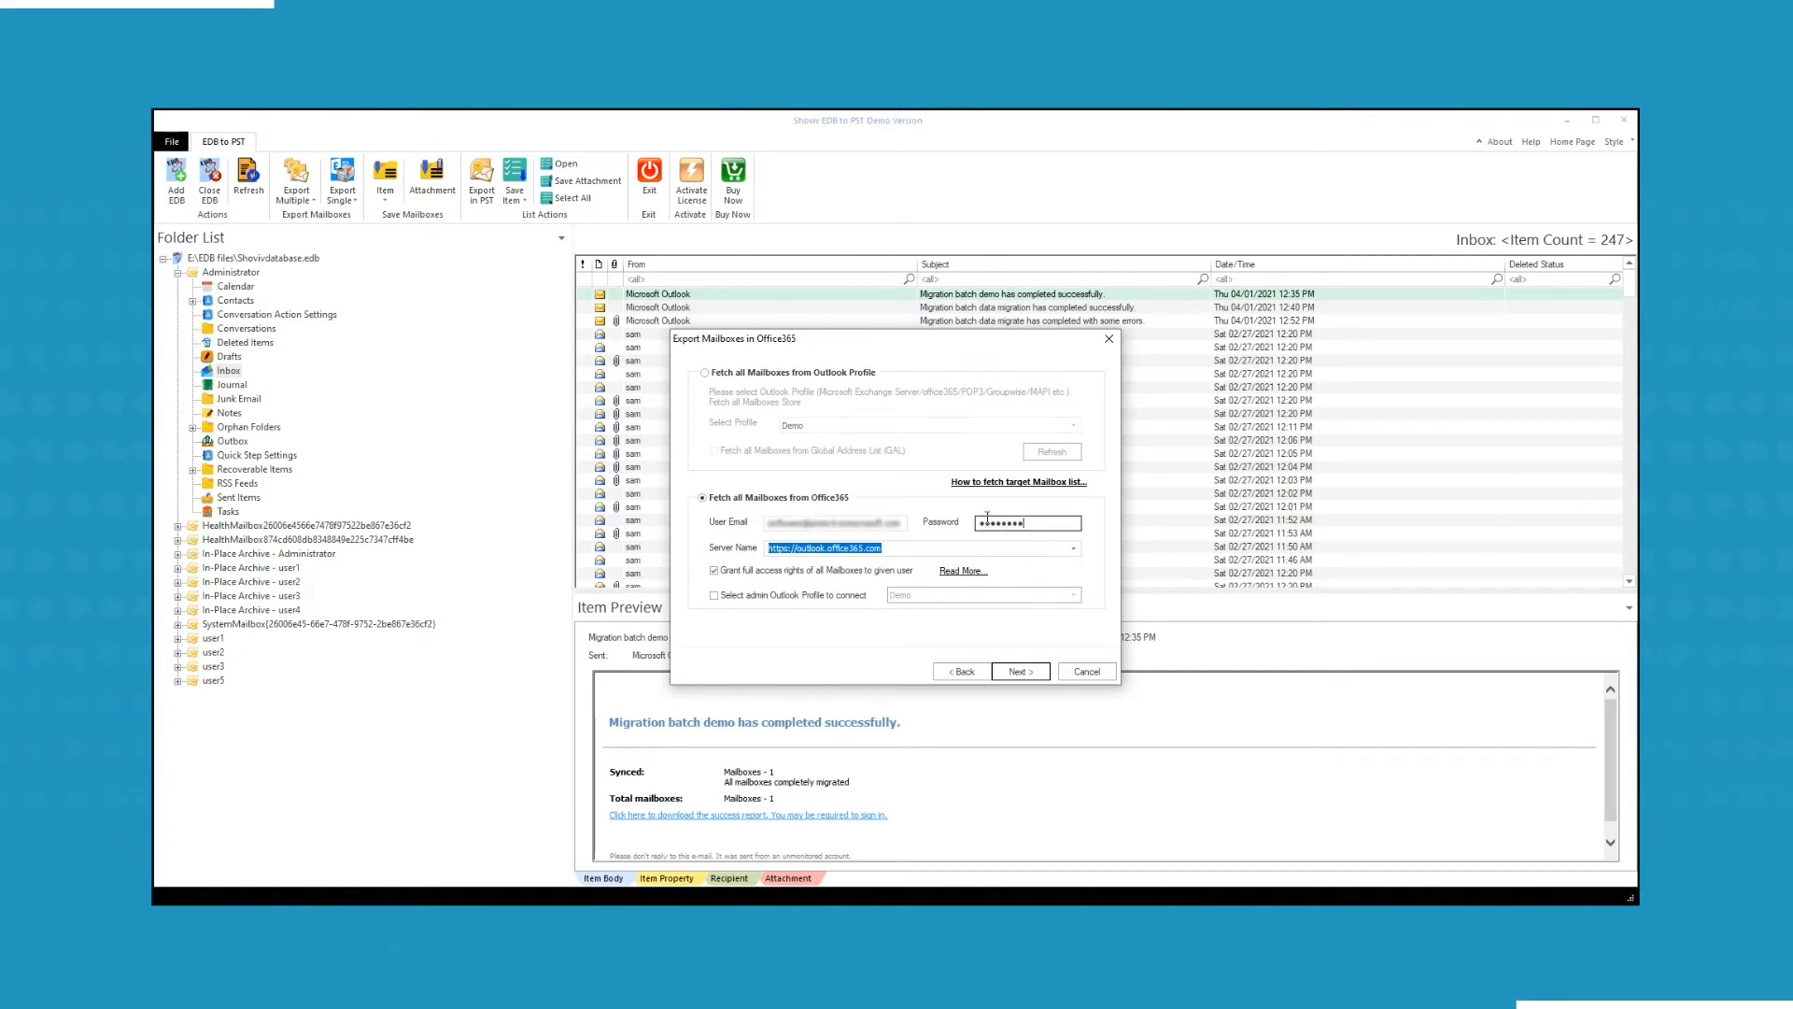
left_click(1075, 550)
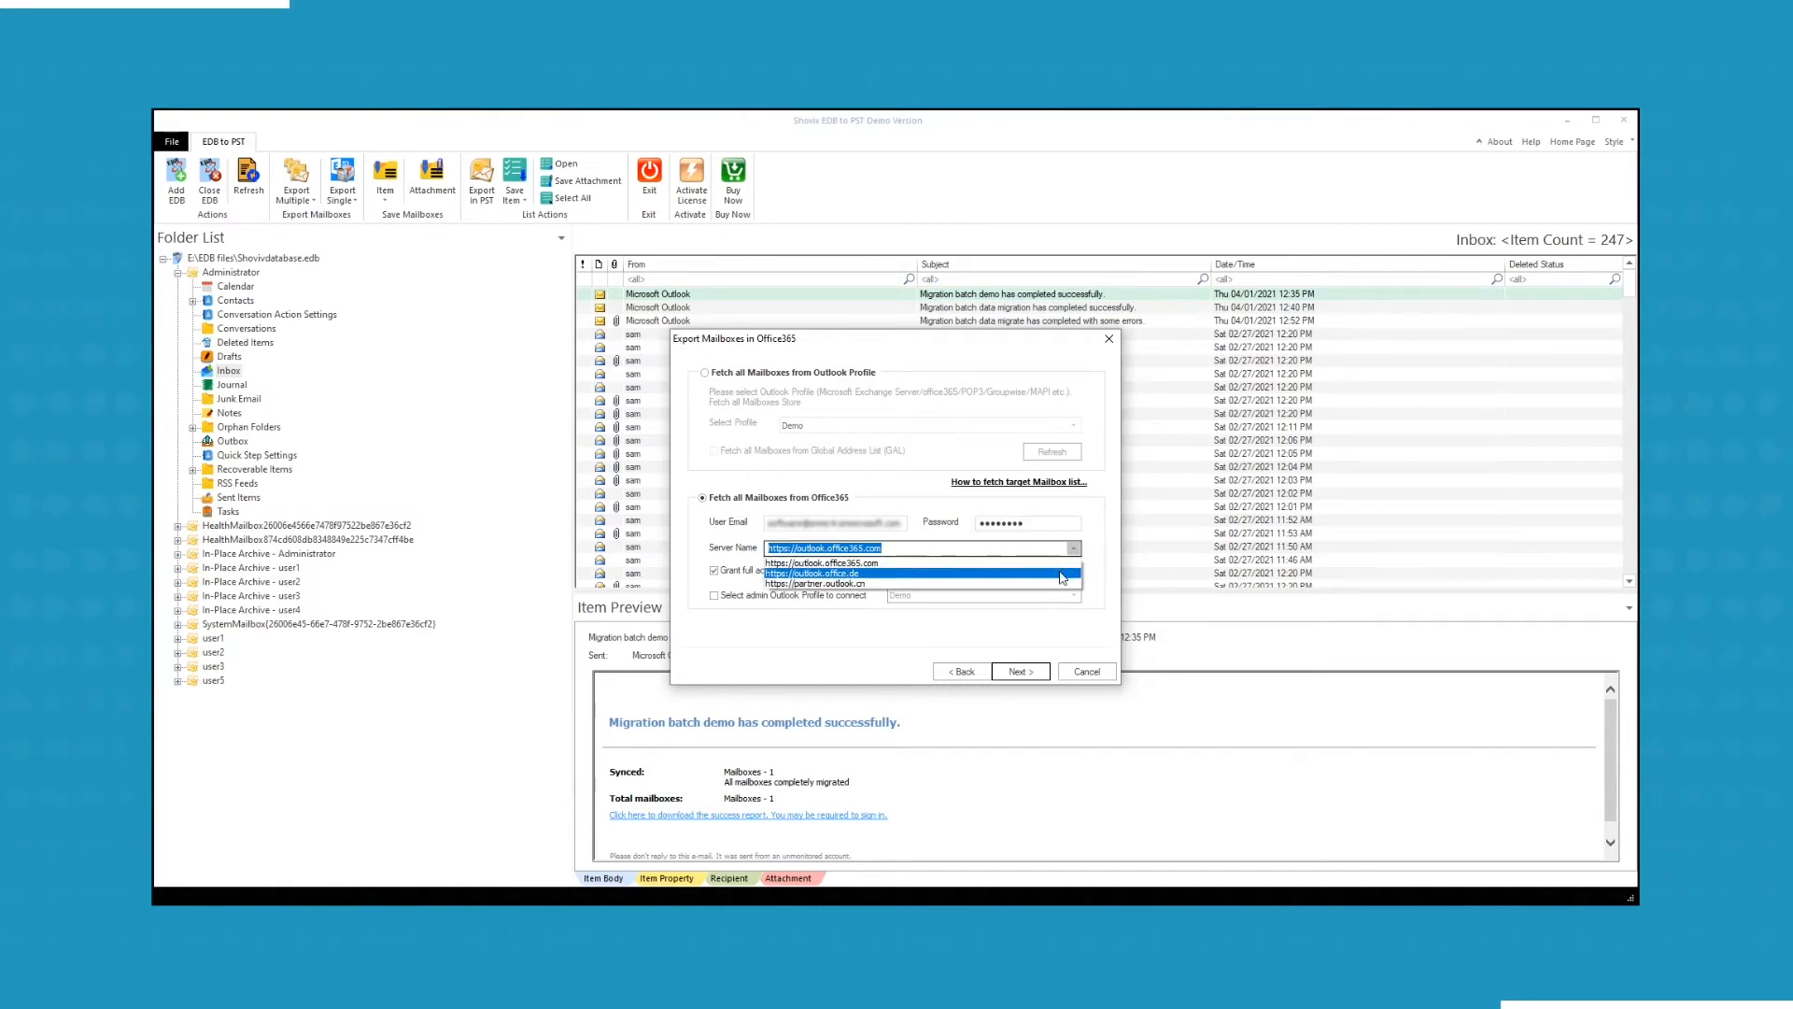
left_click(934, 564)
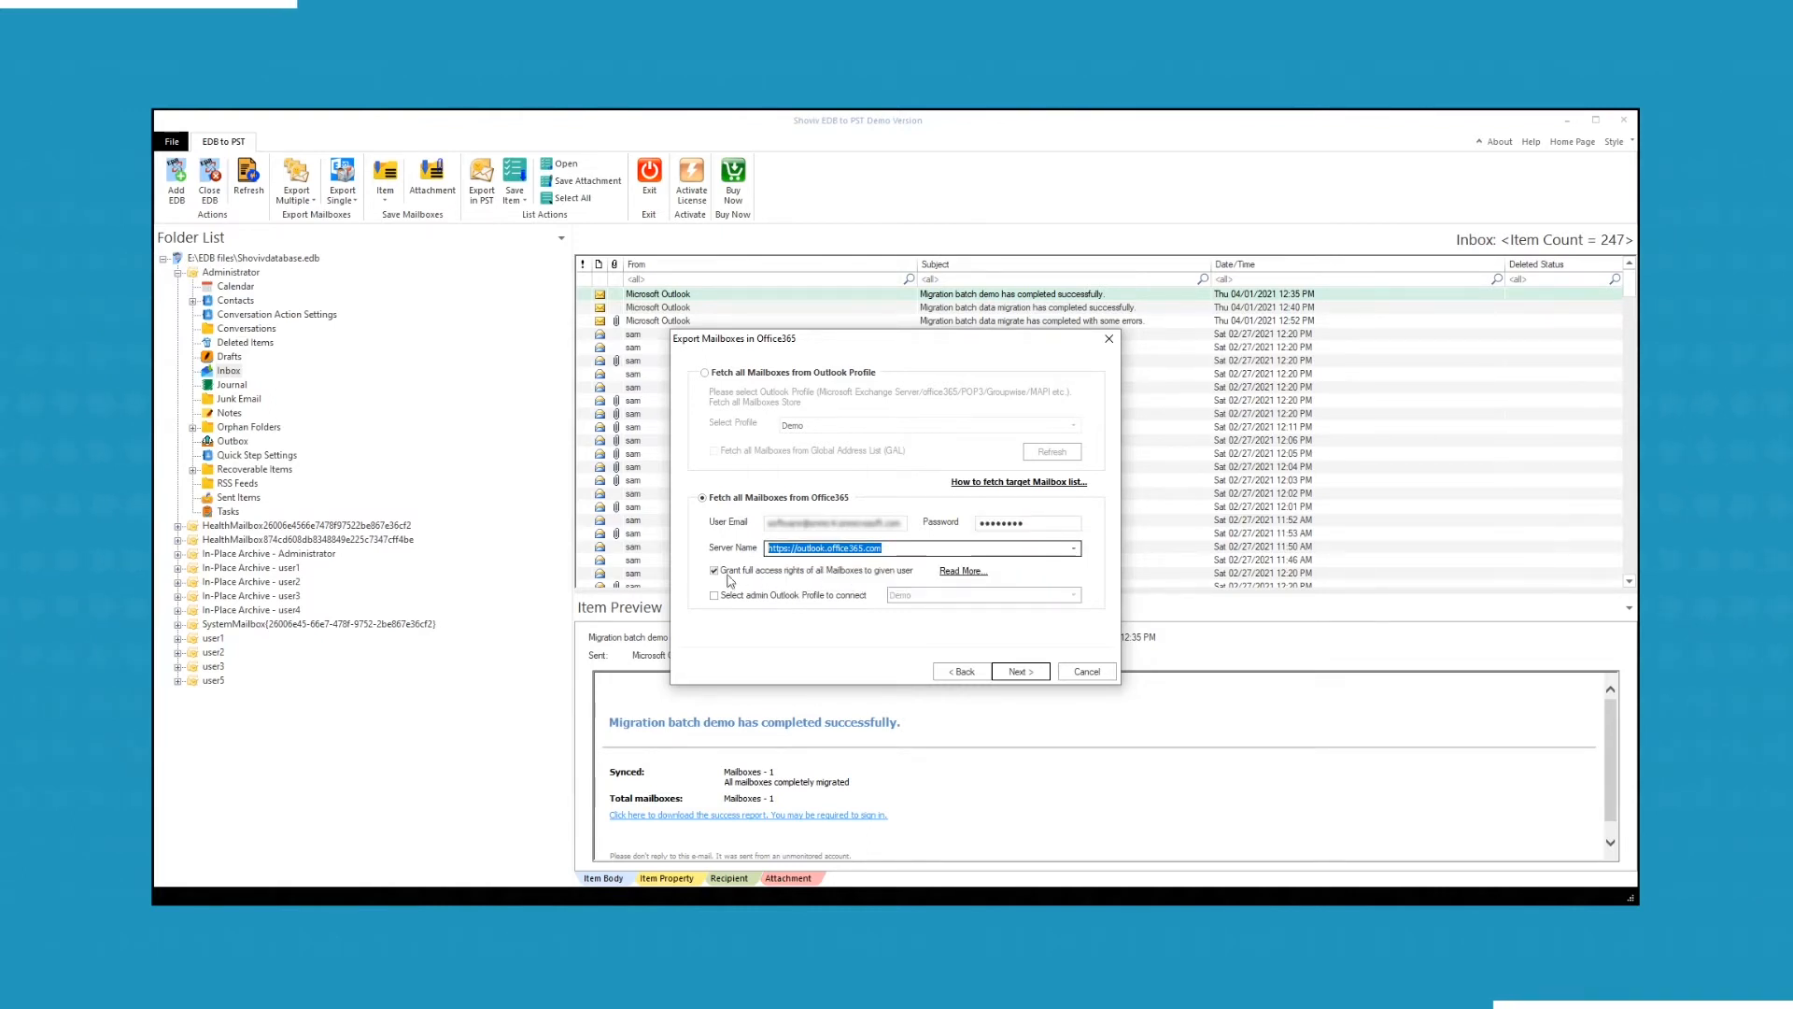
left_click(713, 571)
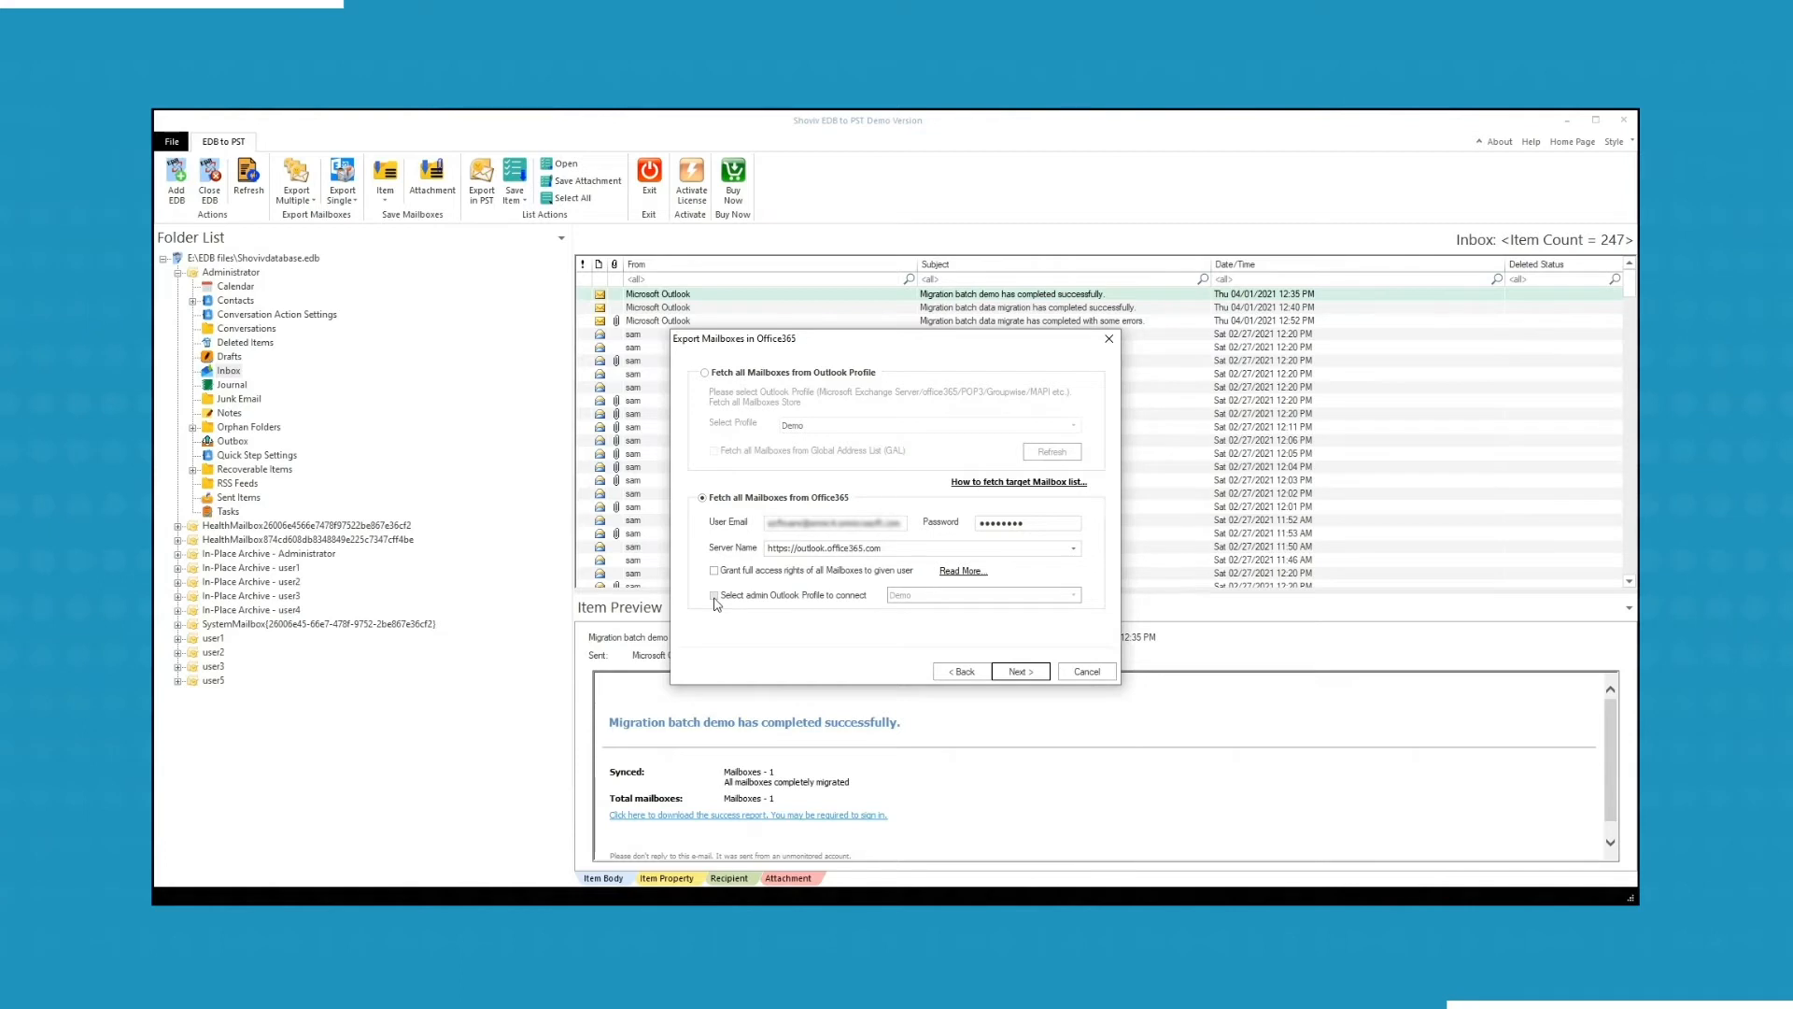
left_click(716, 598)
left_click(1073, 596)
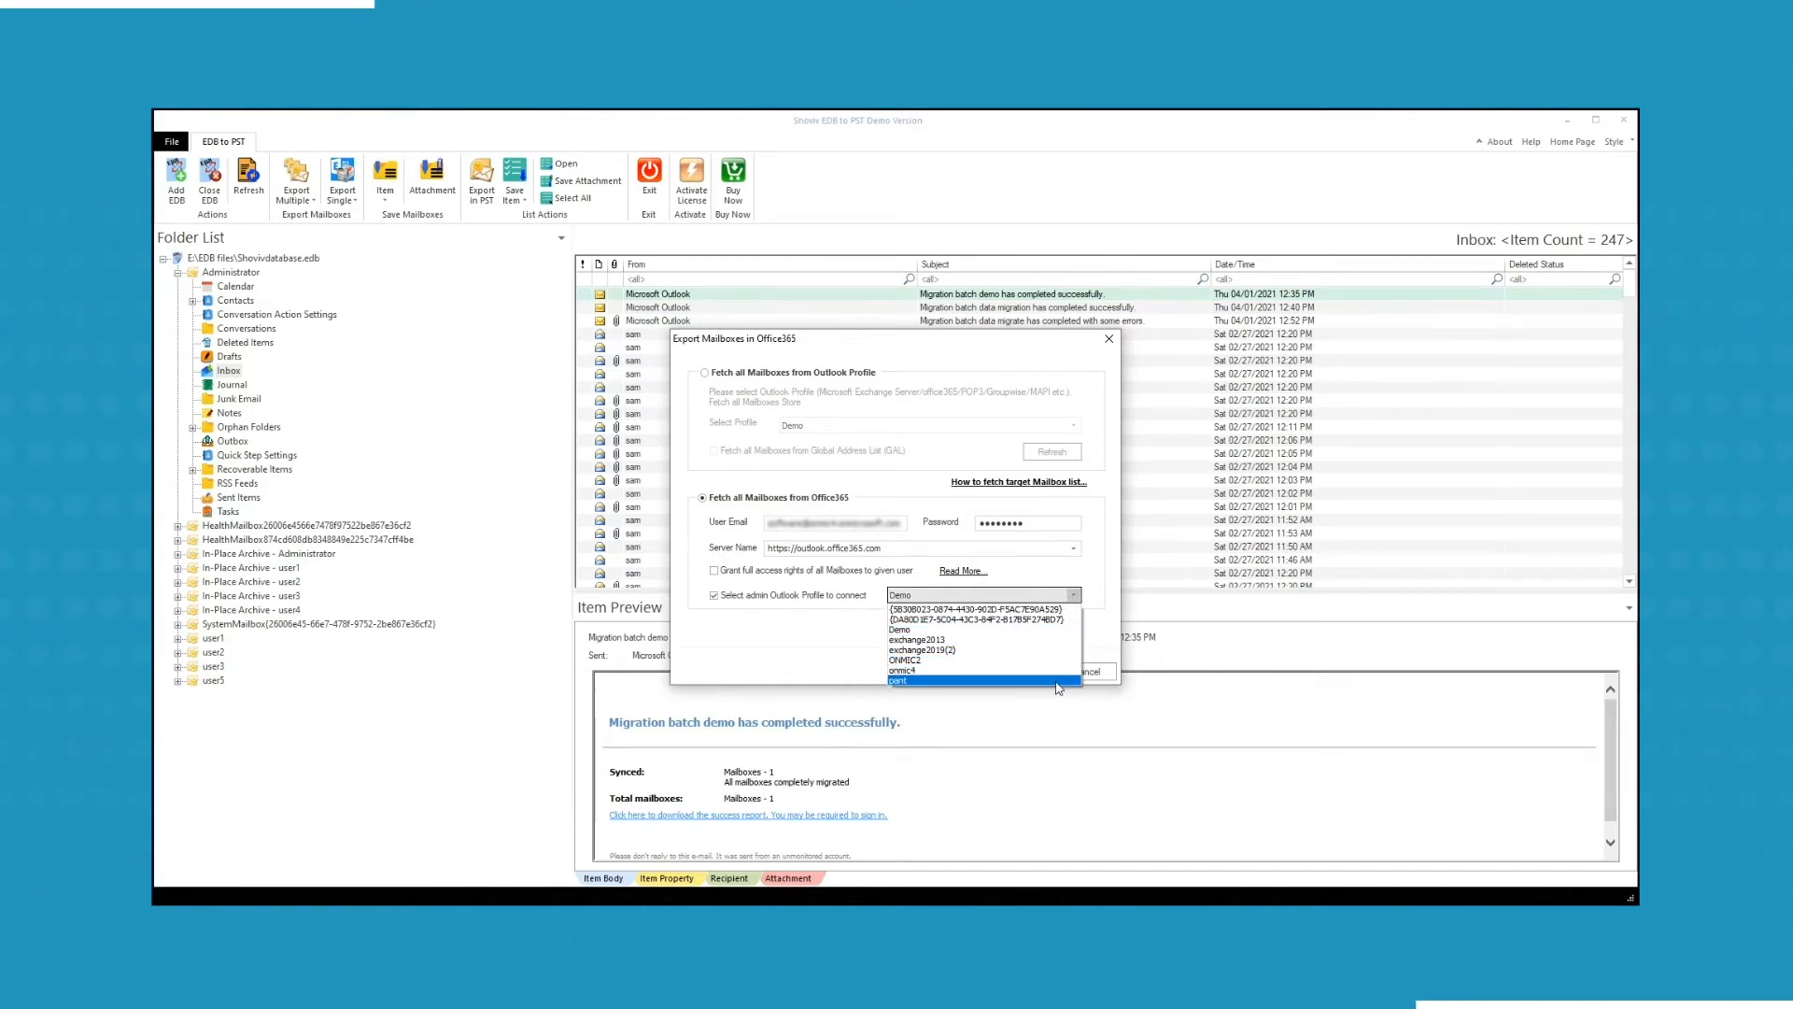
left_click(1070, 596)
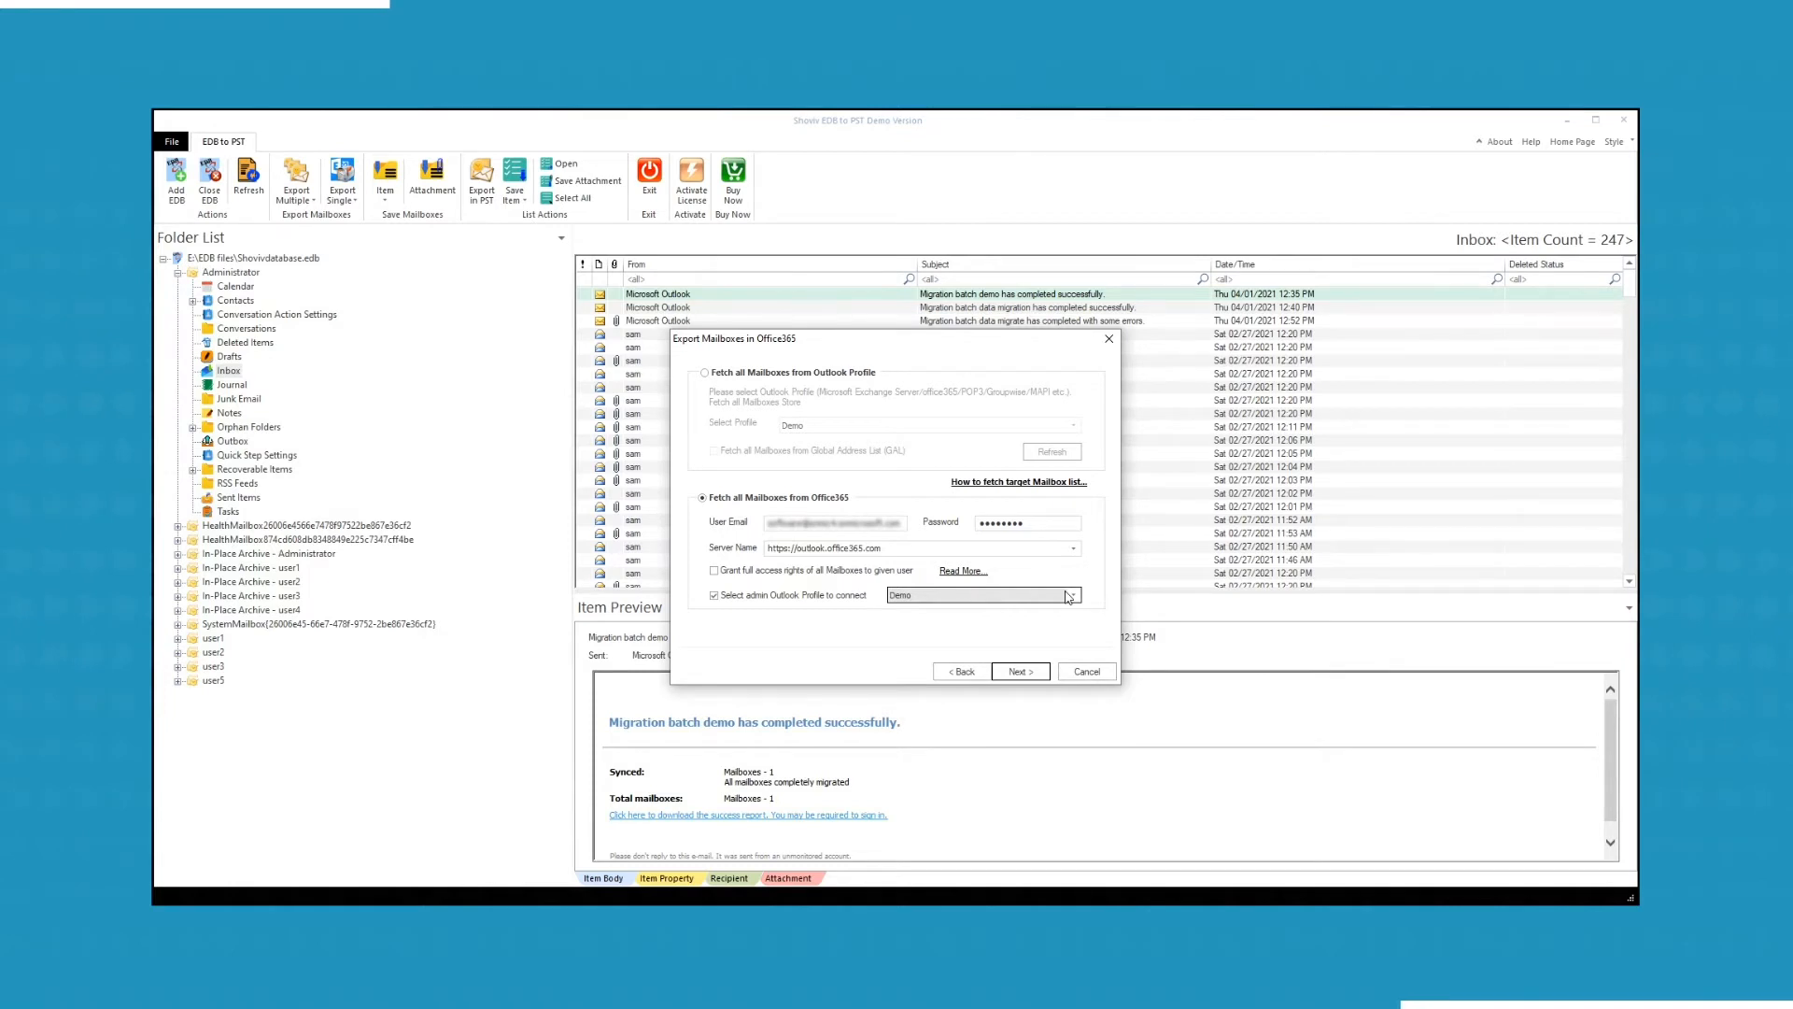
left_click(715, 596)
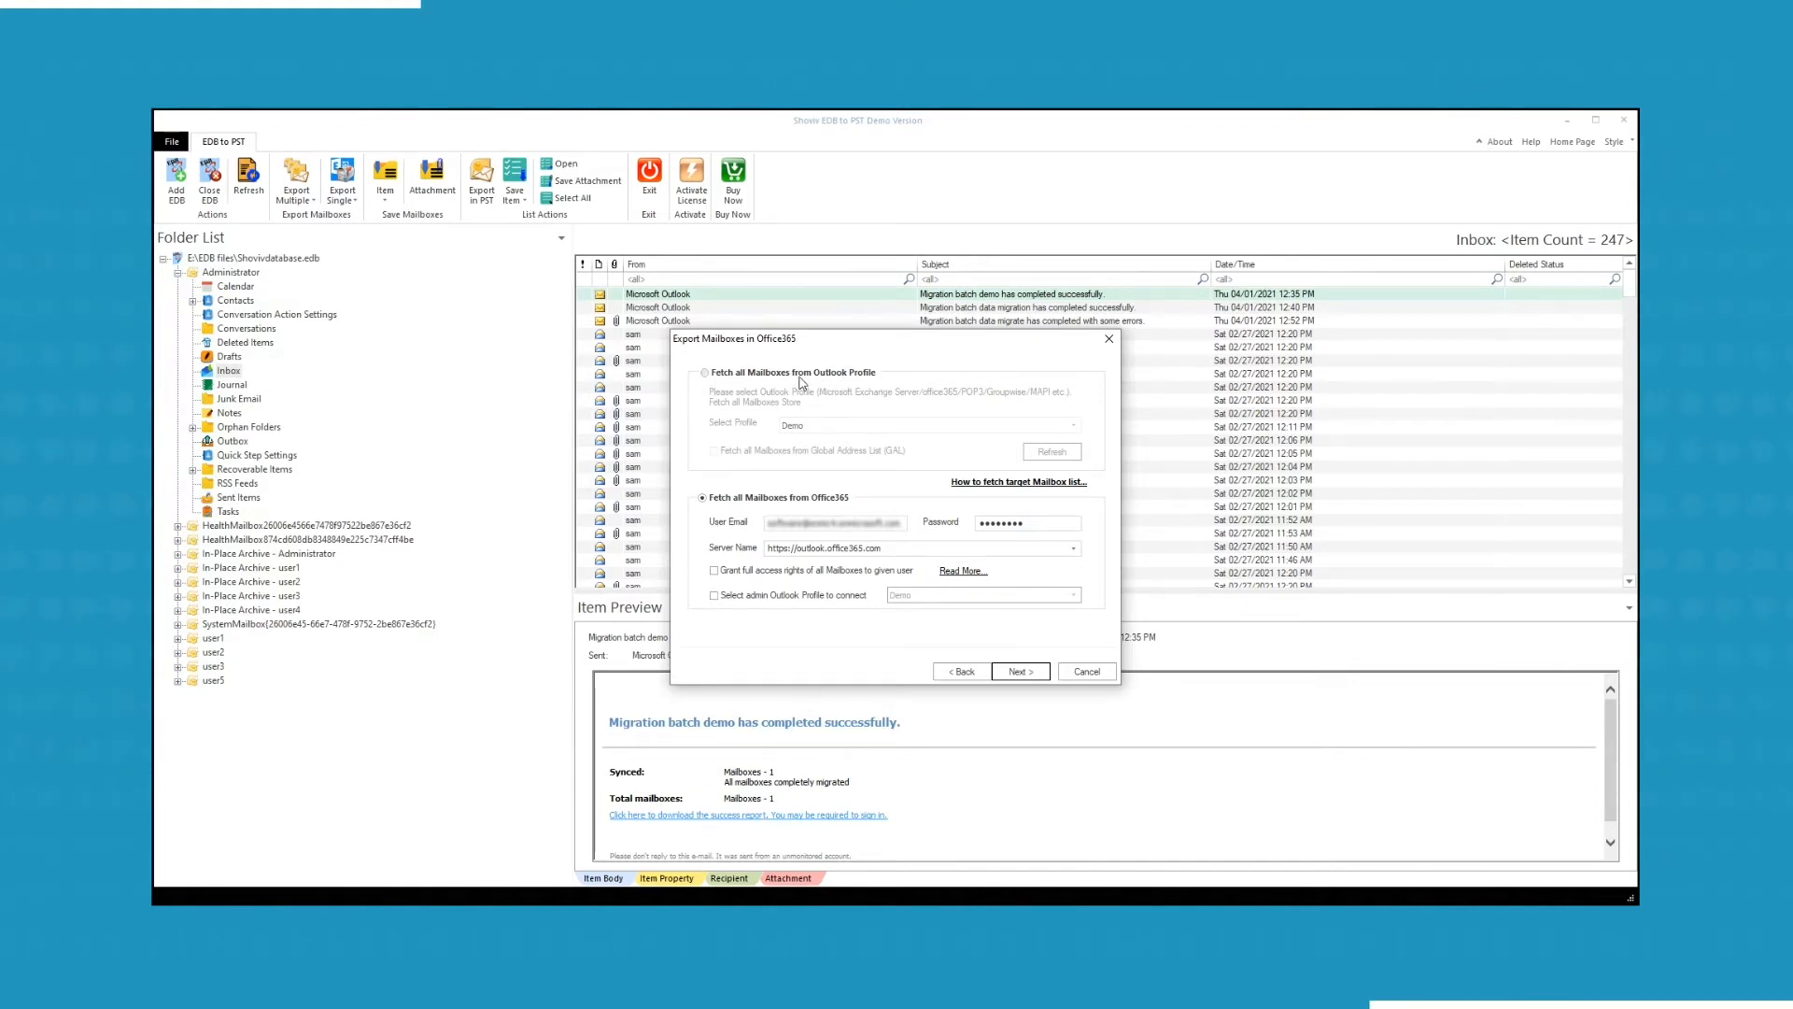
left_click(705, 373)
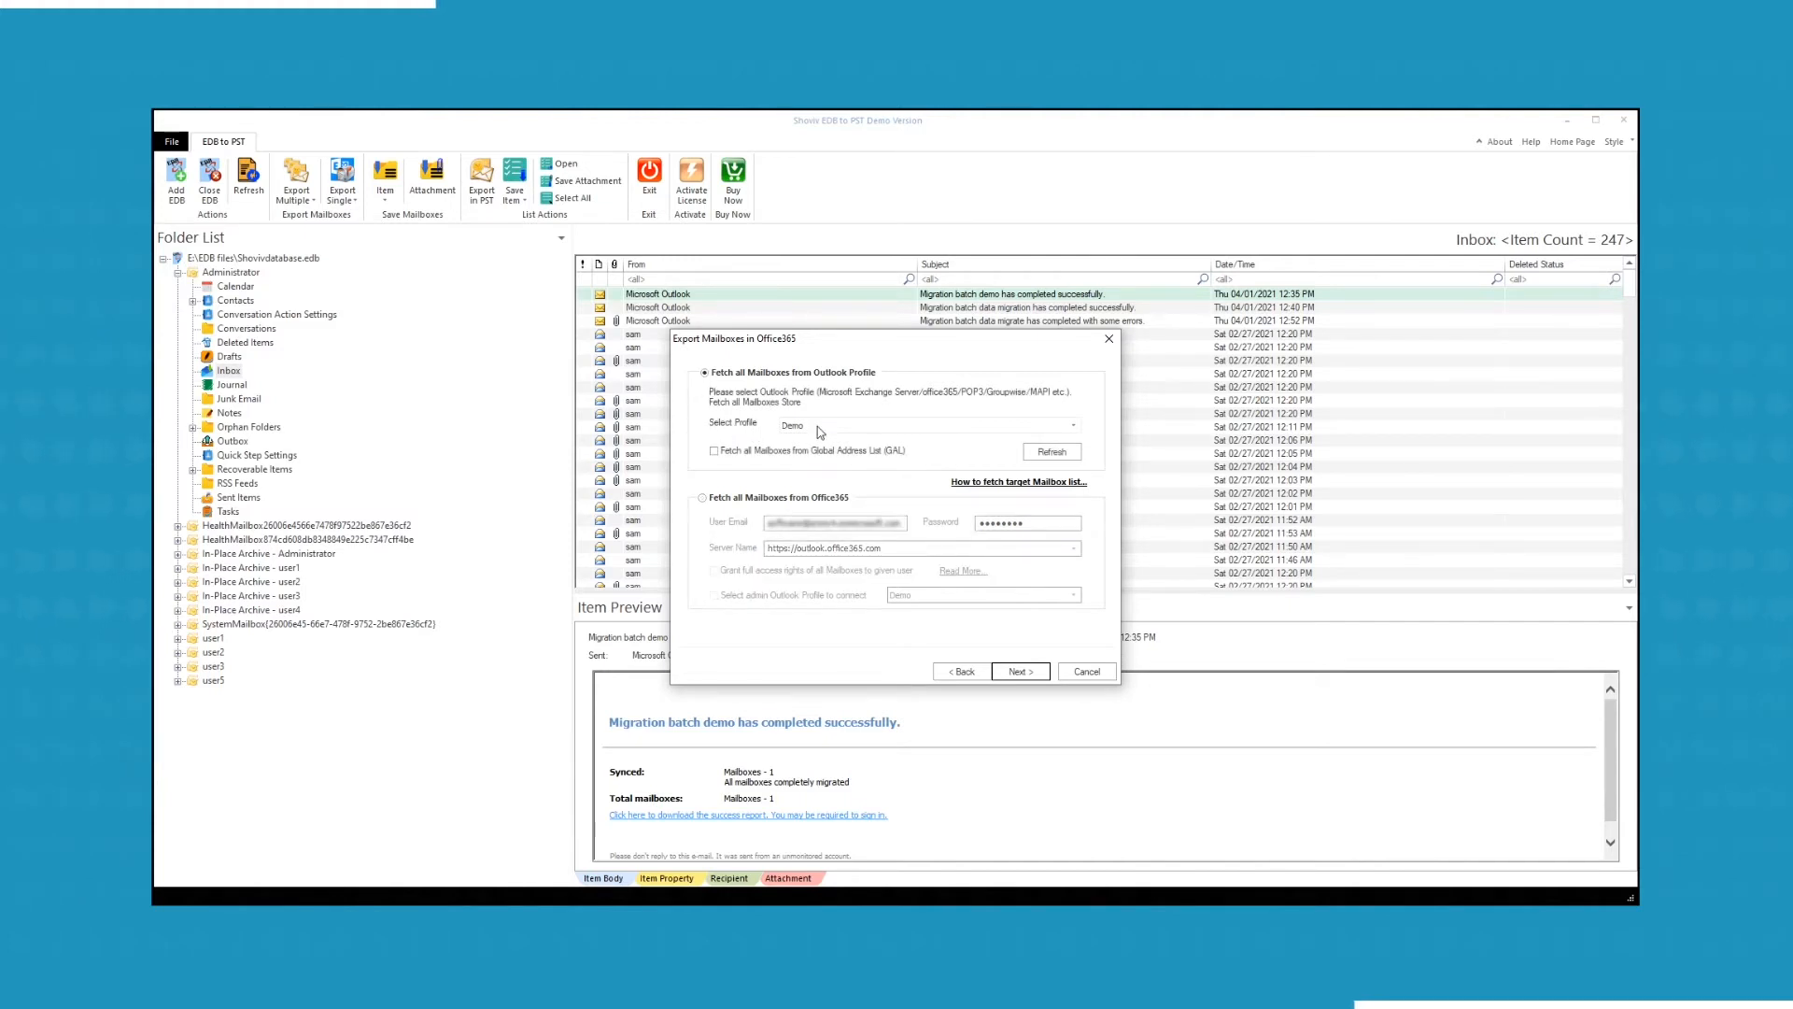
left_click(1074, 425)
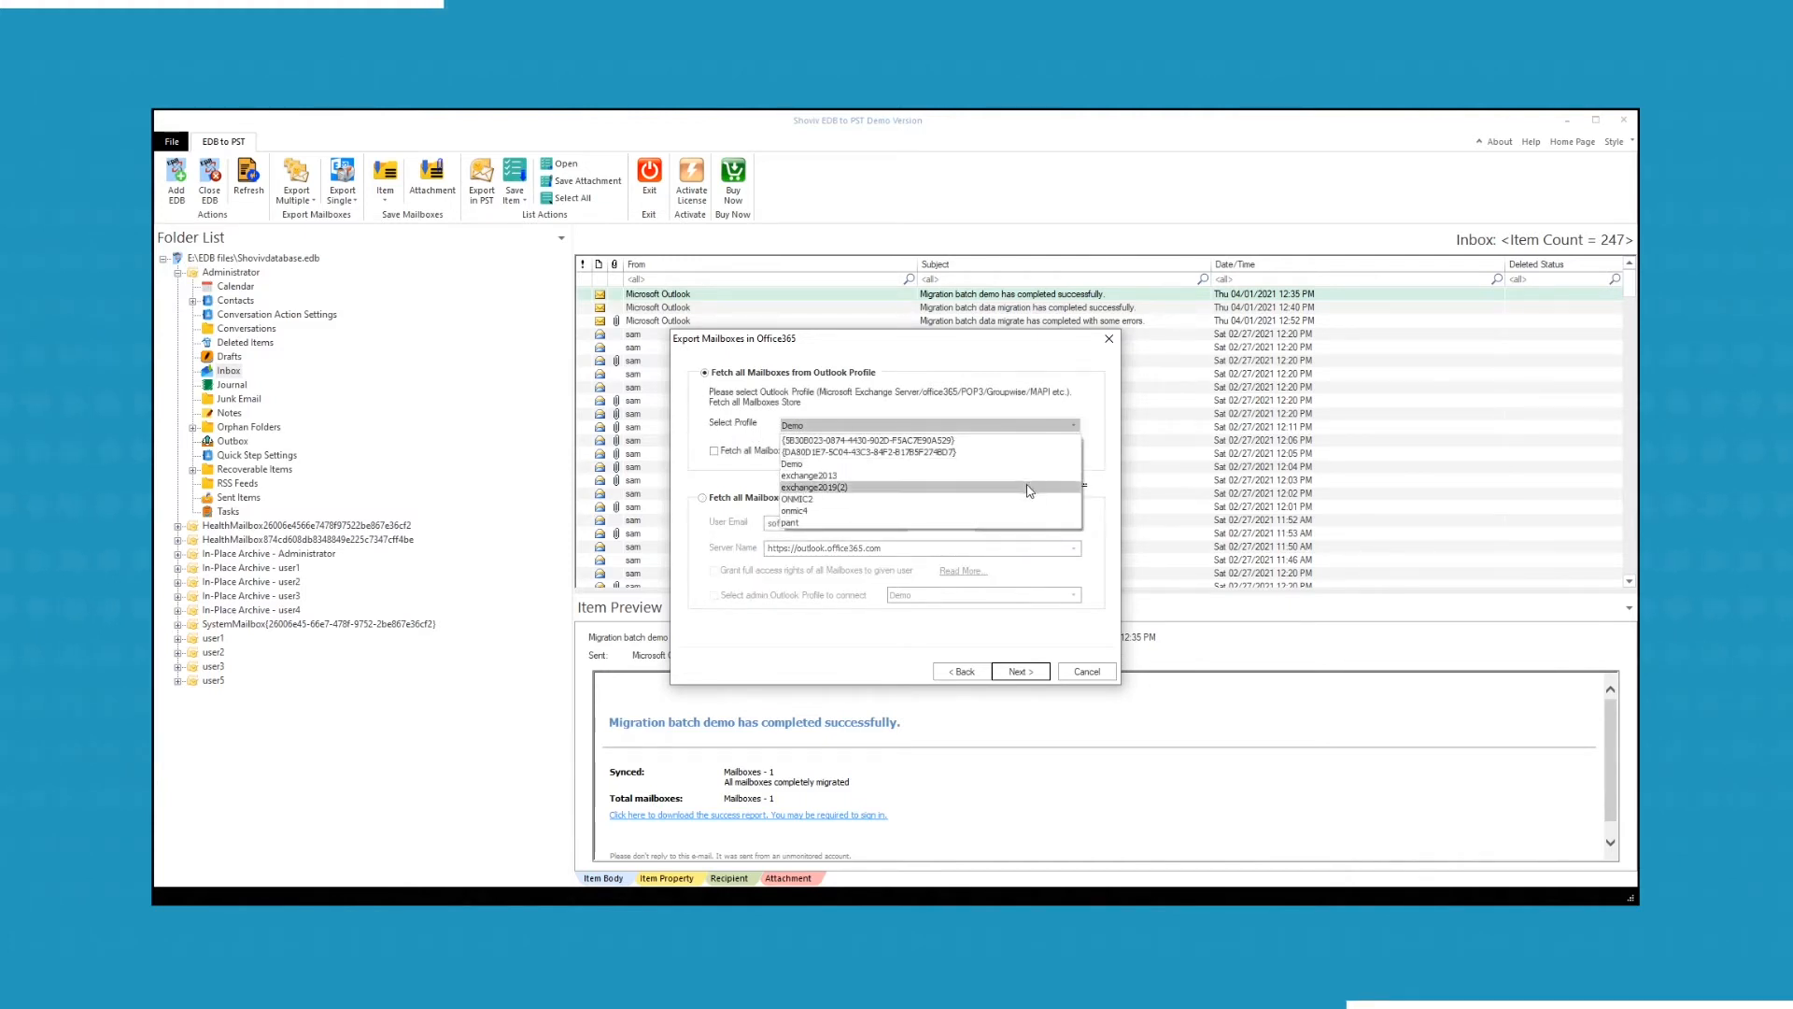
left_click(1033, 434)
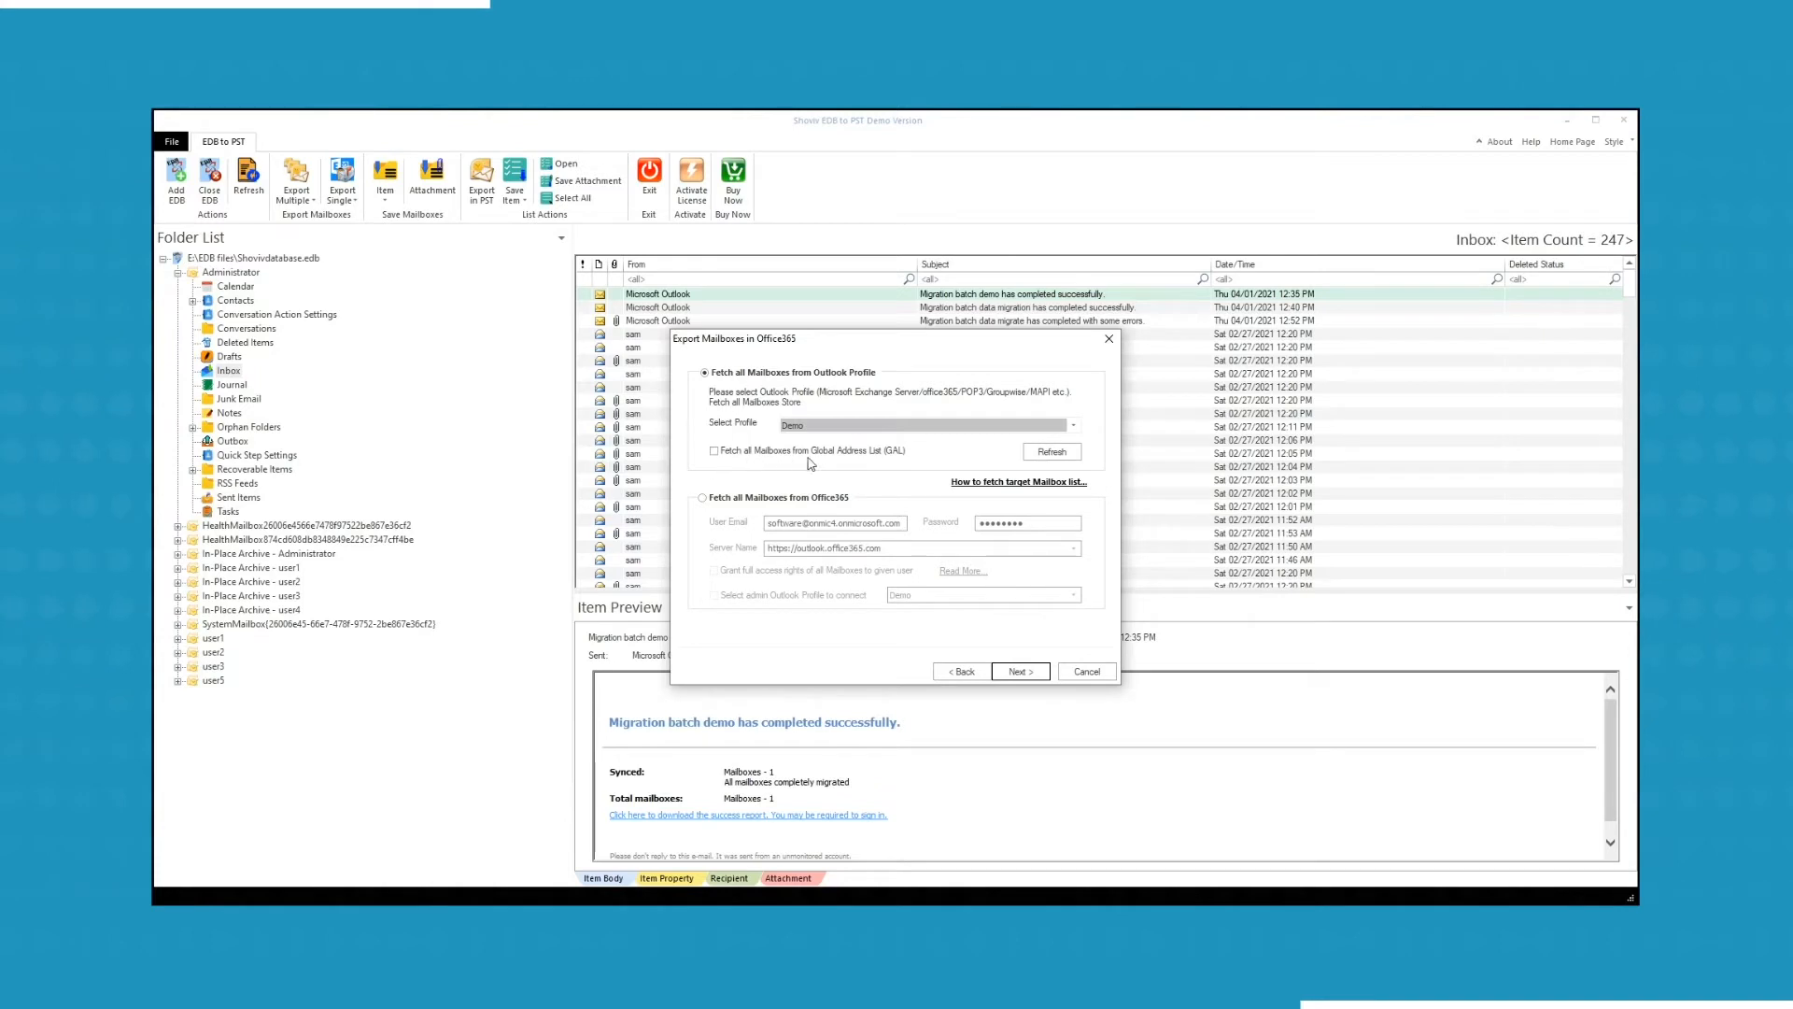
left_click(718, 453)
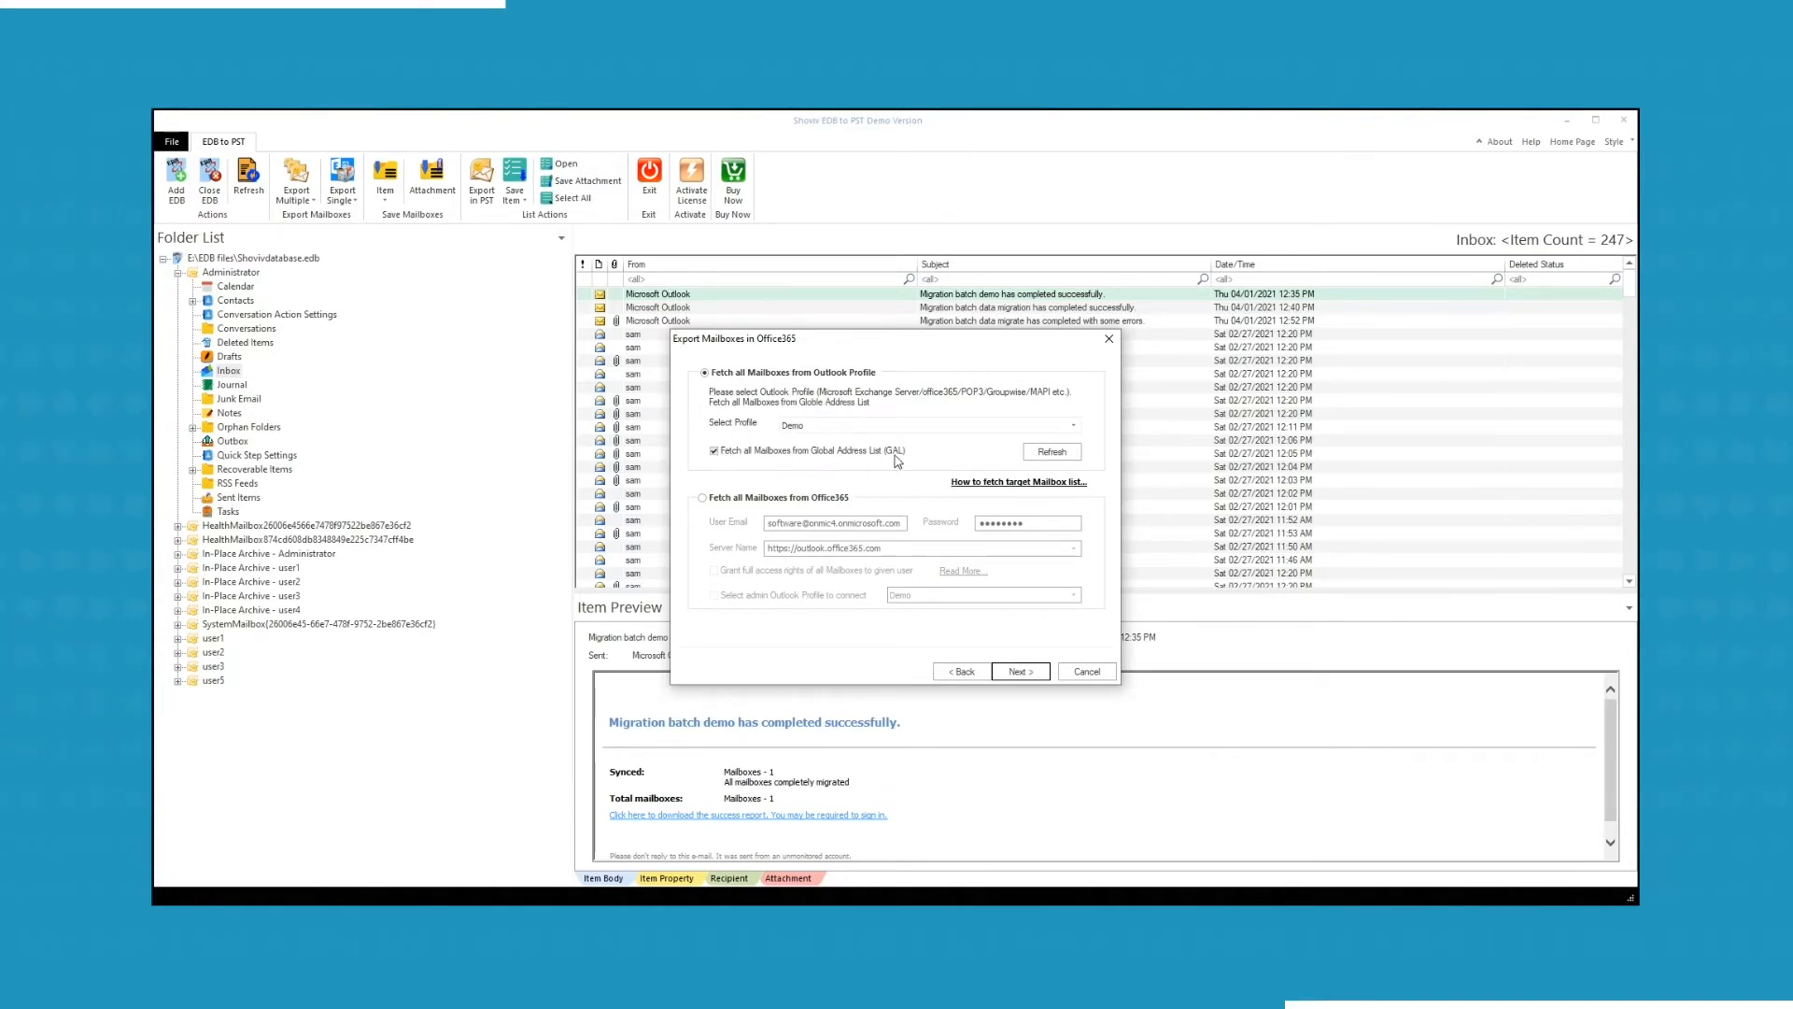
left_click(716, 452)
left_click(703, 498)
- Fetch the Office 365 mailboxes and map the source Administrator mailbox to the admin account's primary mailbox
left_click(1012, 672)
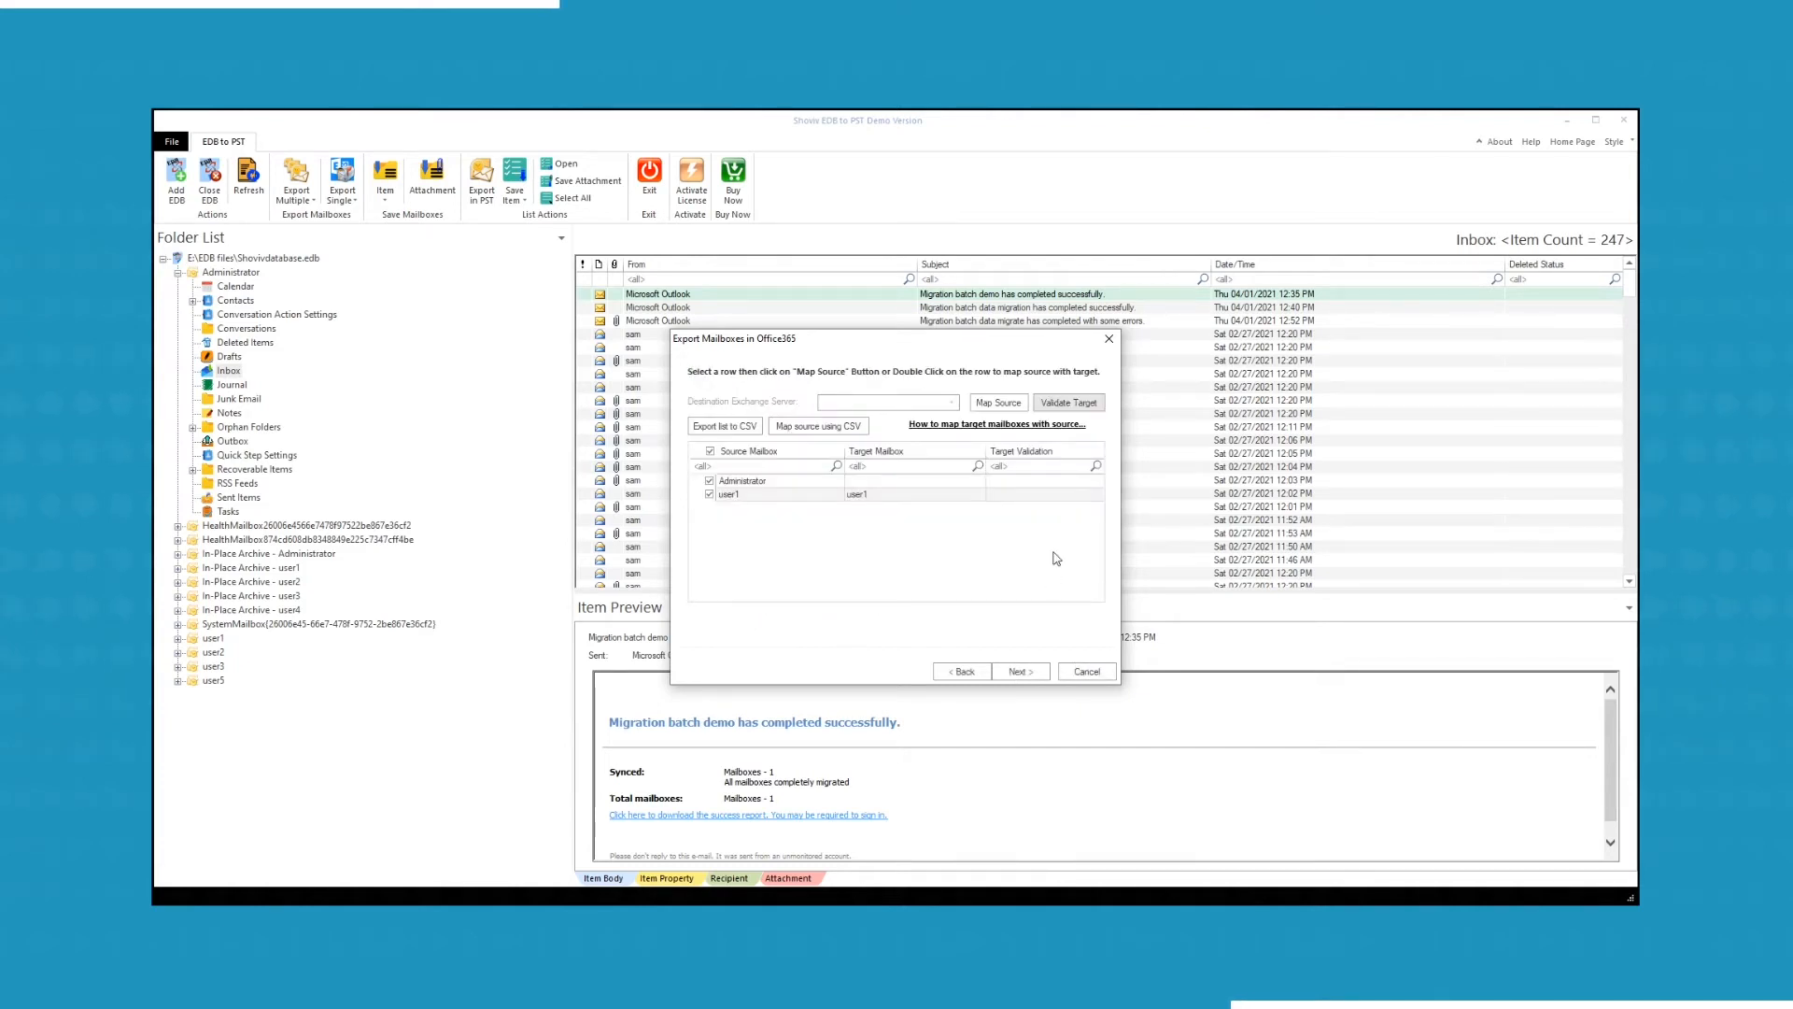
left_click(787, 482)
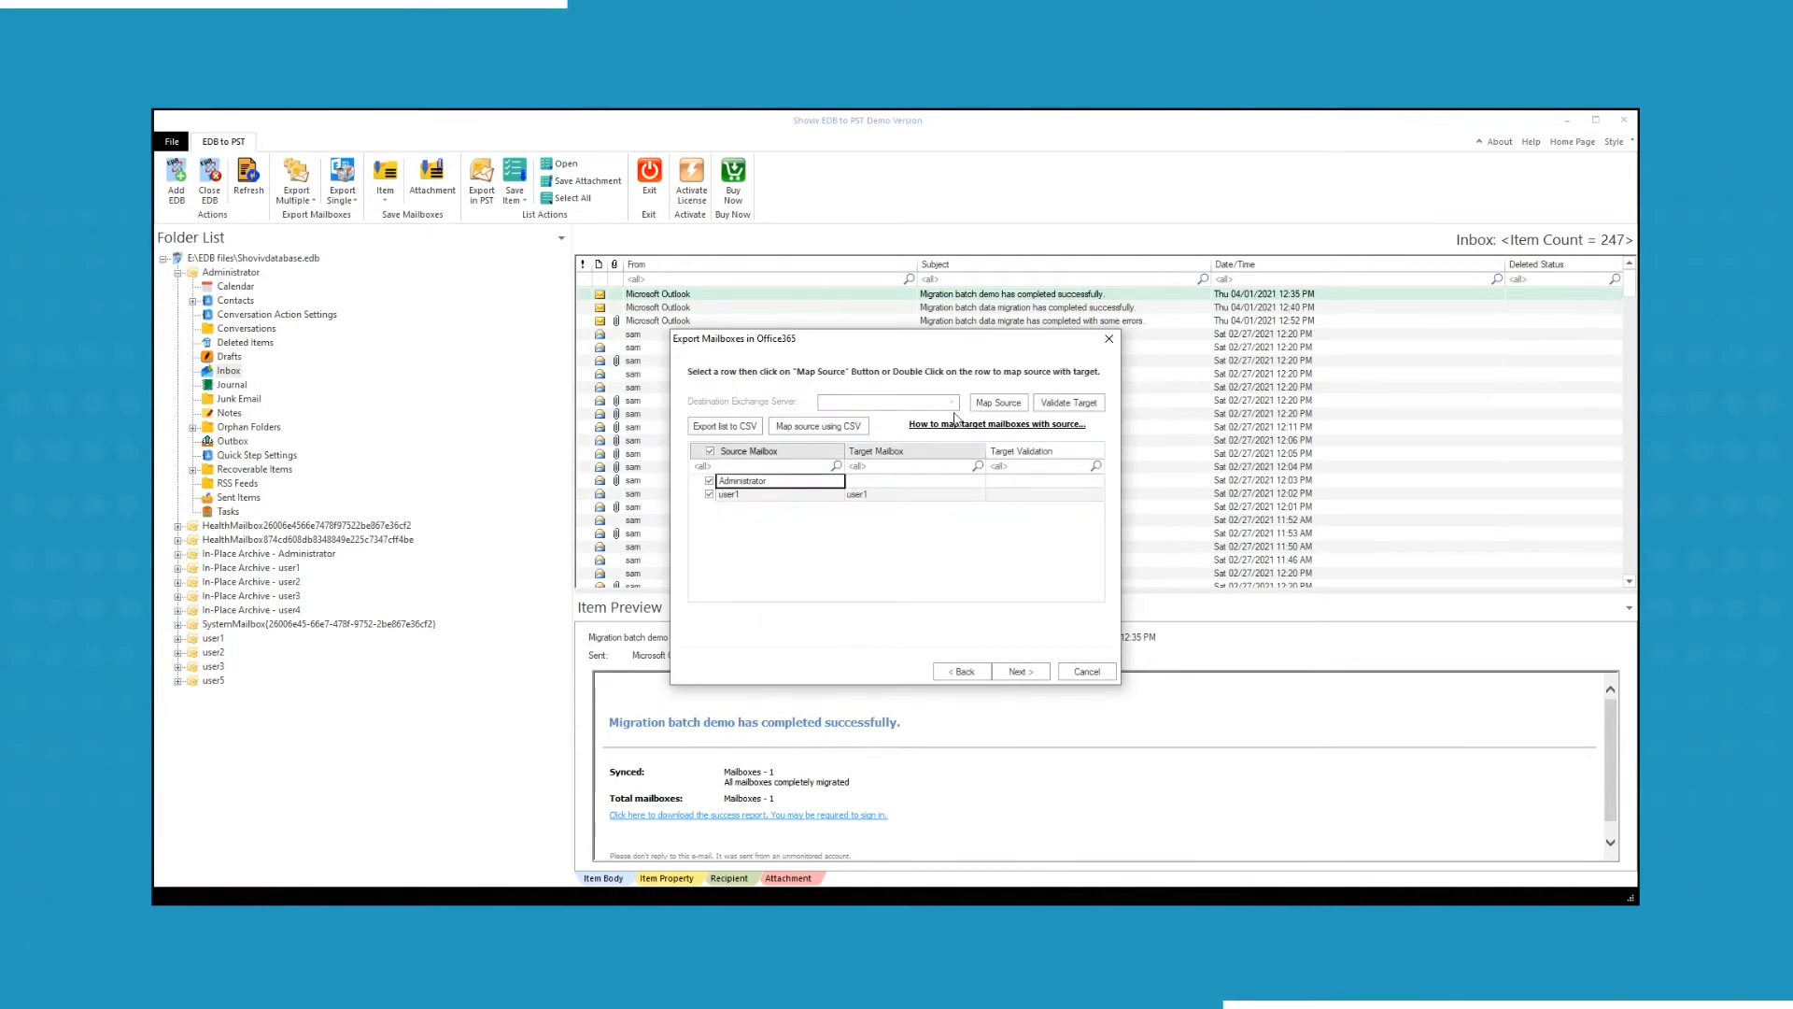
left_click(998, 402)
left_click(830, 489)
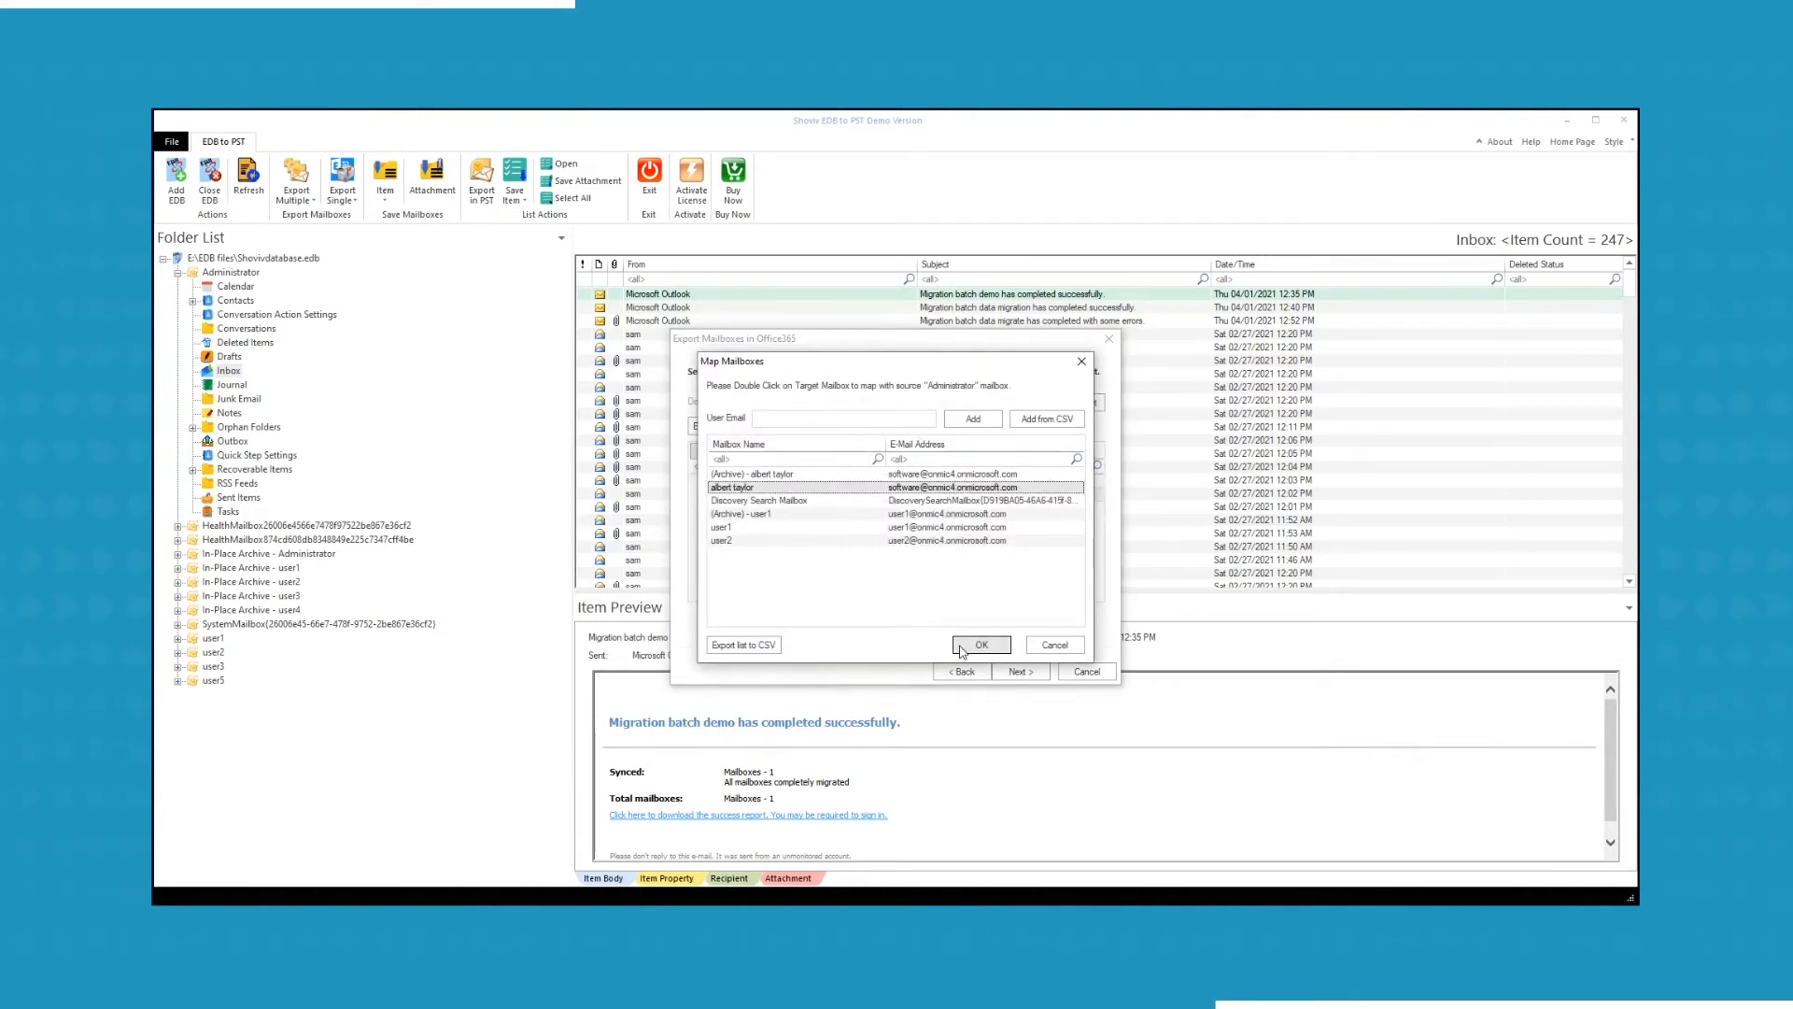
left_click(964, 646)
- Map the source user1 mailbox to the admin account's archive mailbox
left_click(746, 496)
left_click(998, 402)
left_click(801, 474)
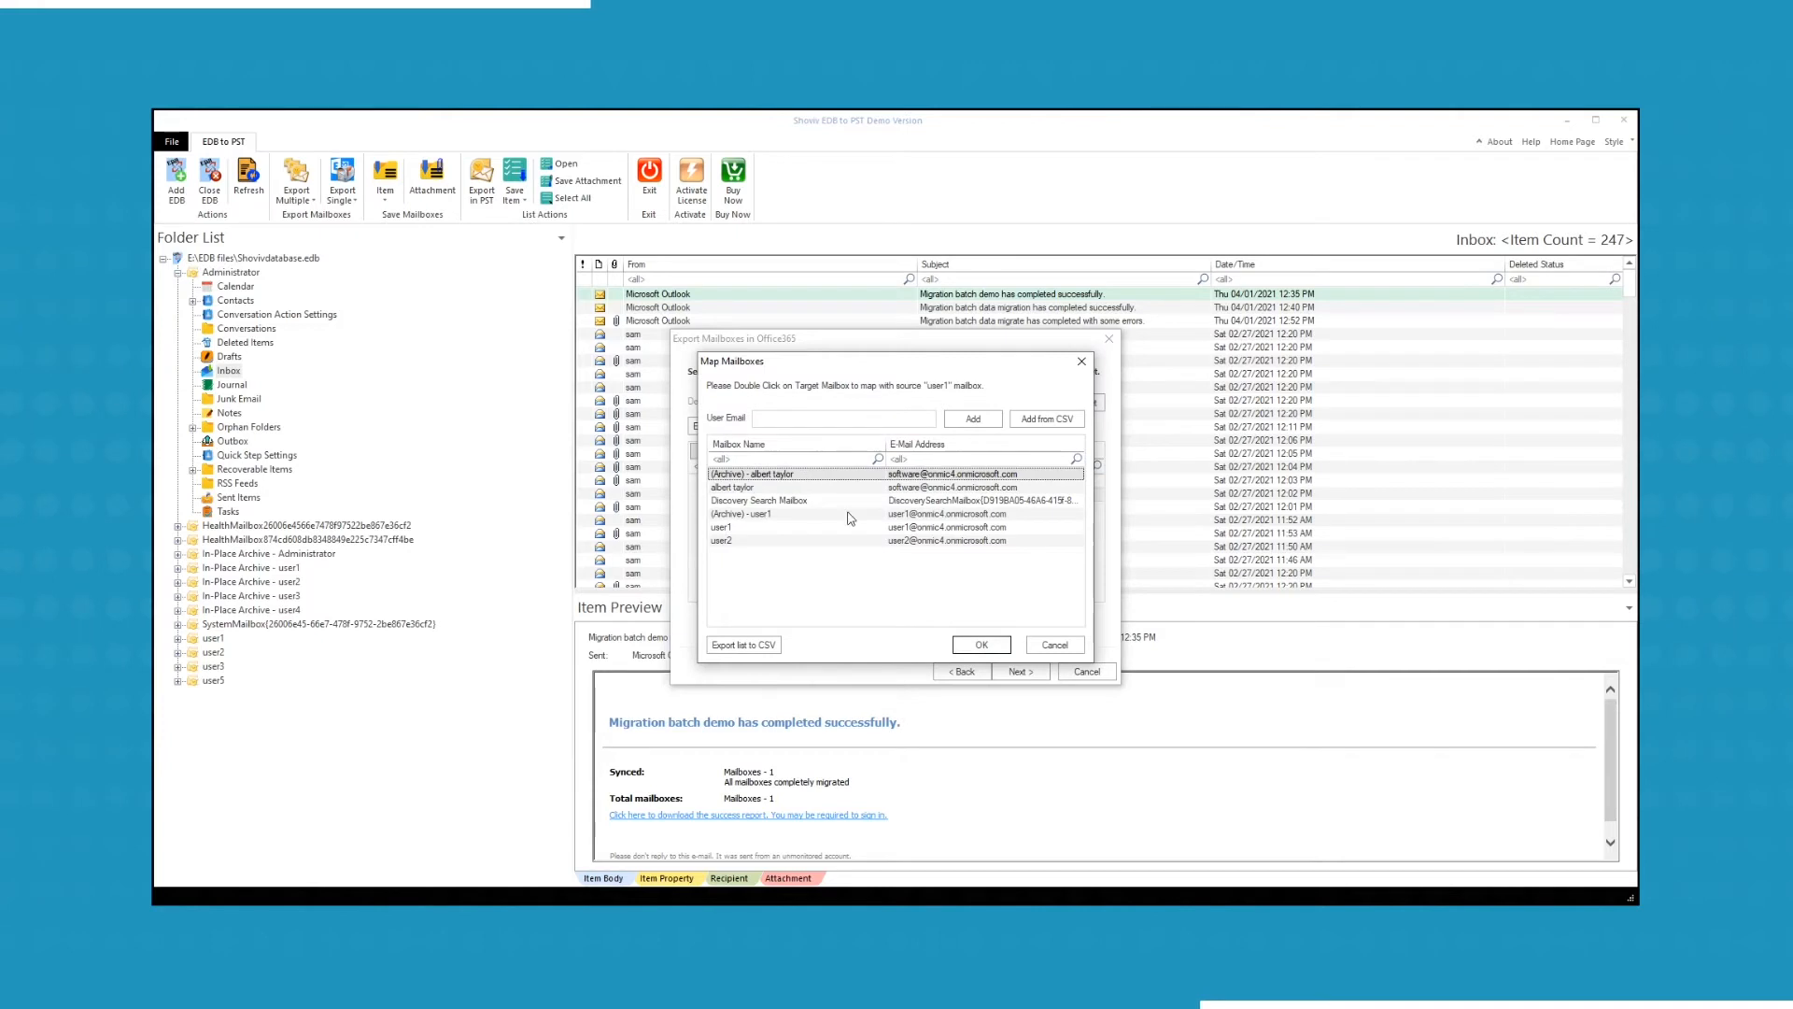
left_click(976, 644)
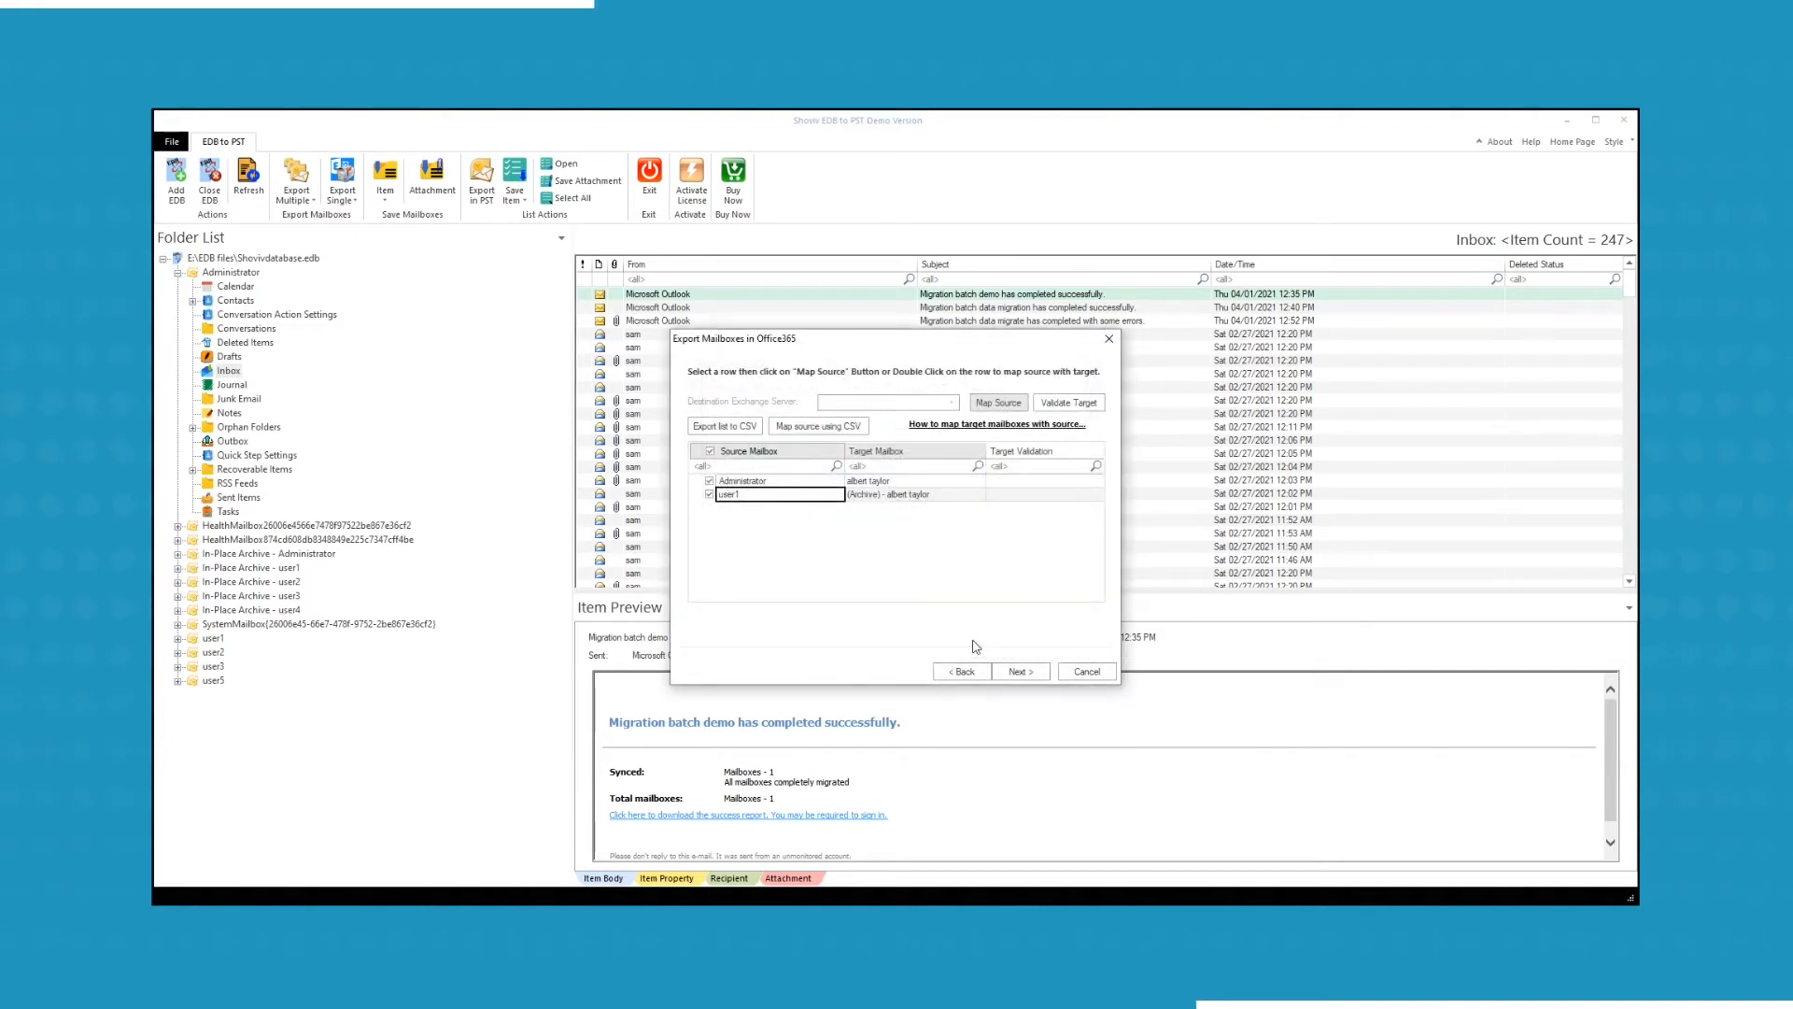
- Validate the mapped target mailboxes and continue to the item filters
left_click(1062, 404)
left_click(997, 563)
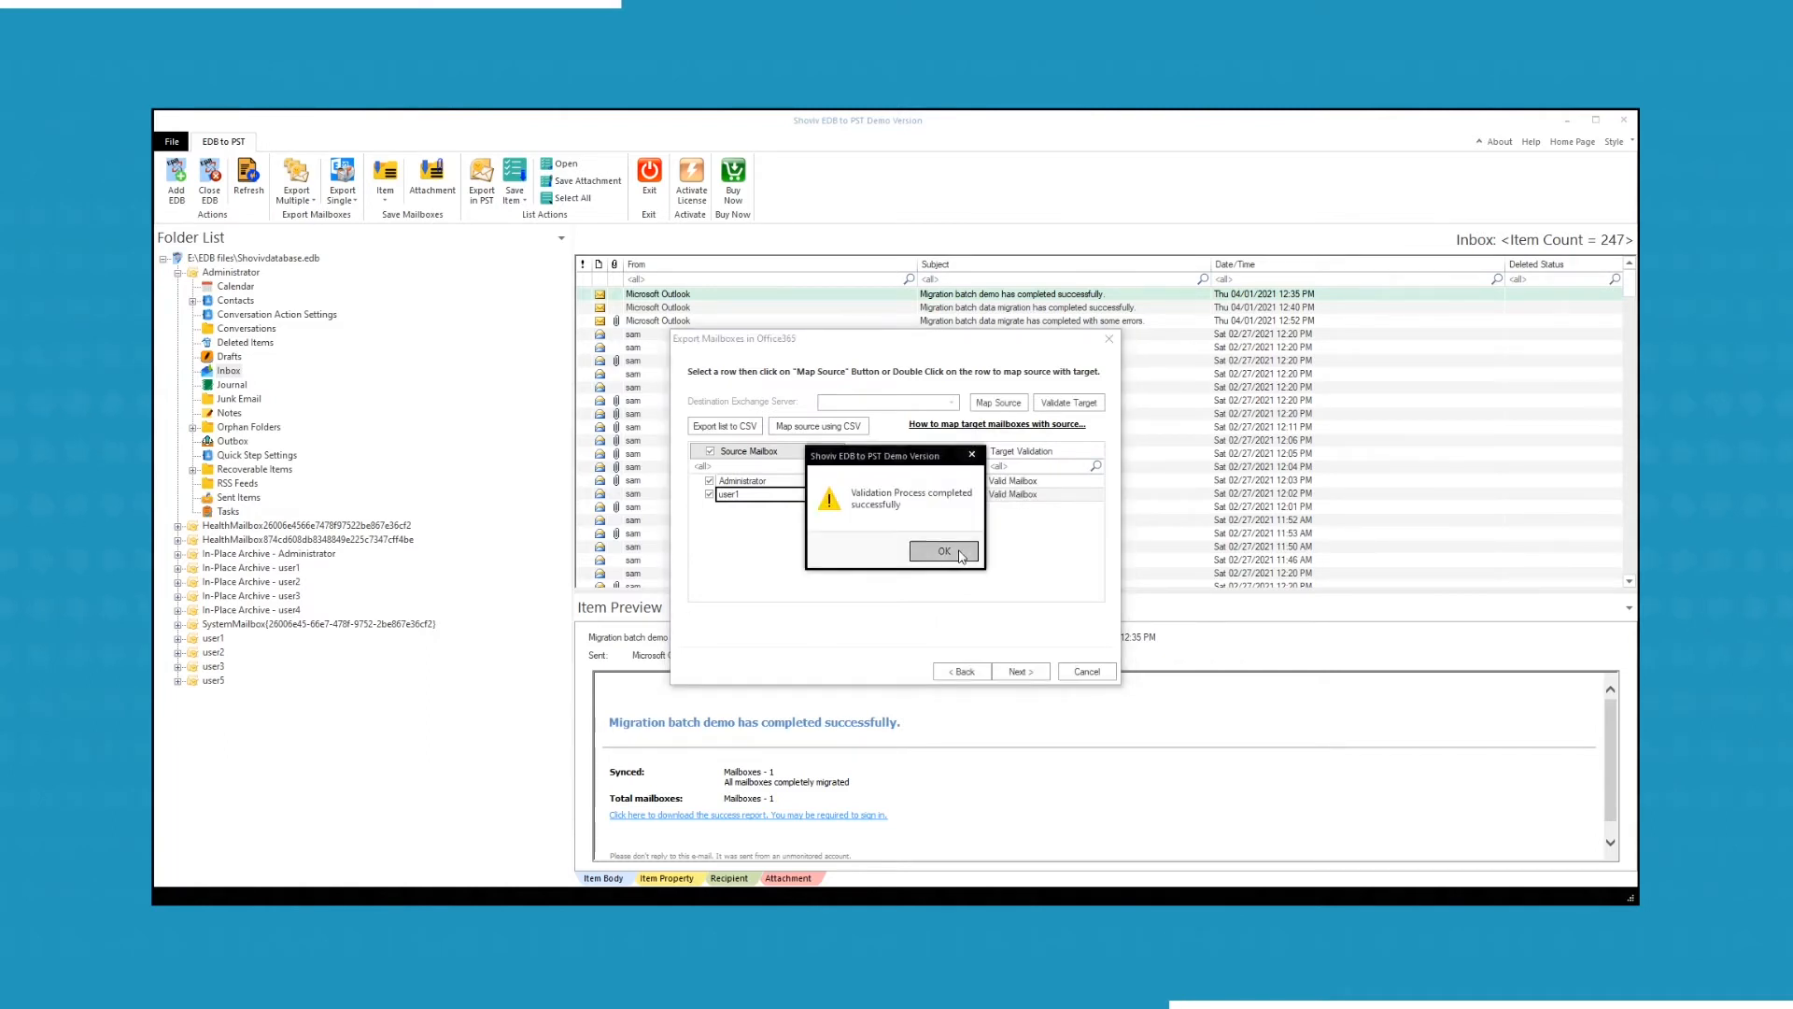
left_click(960, 557)
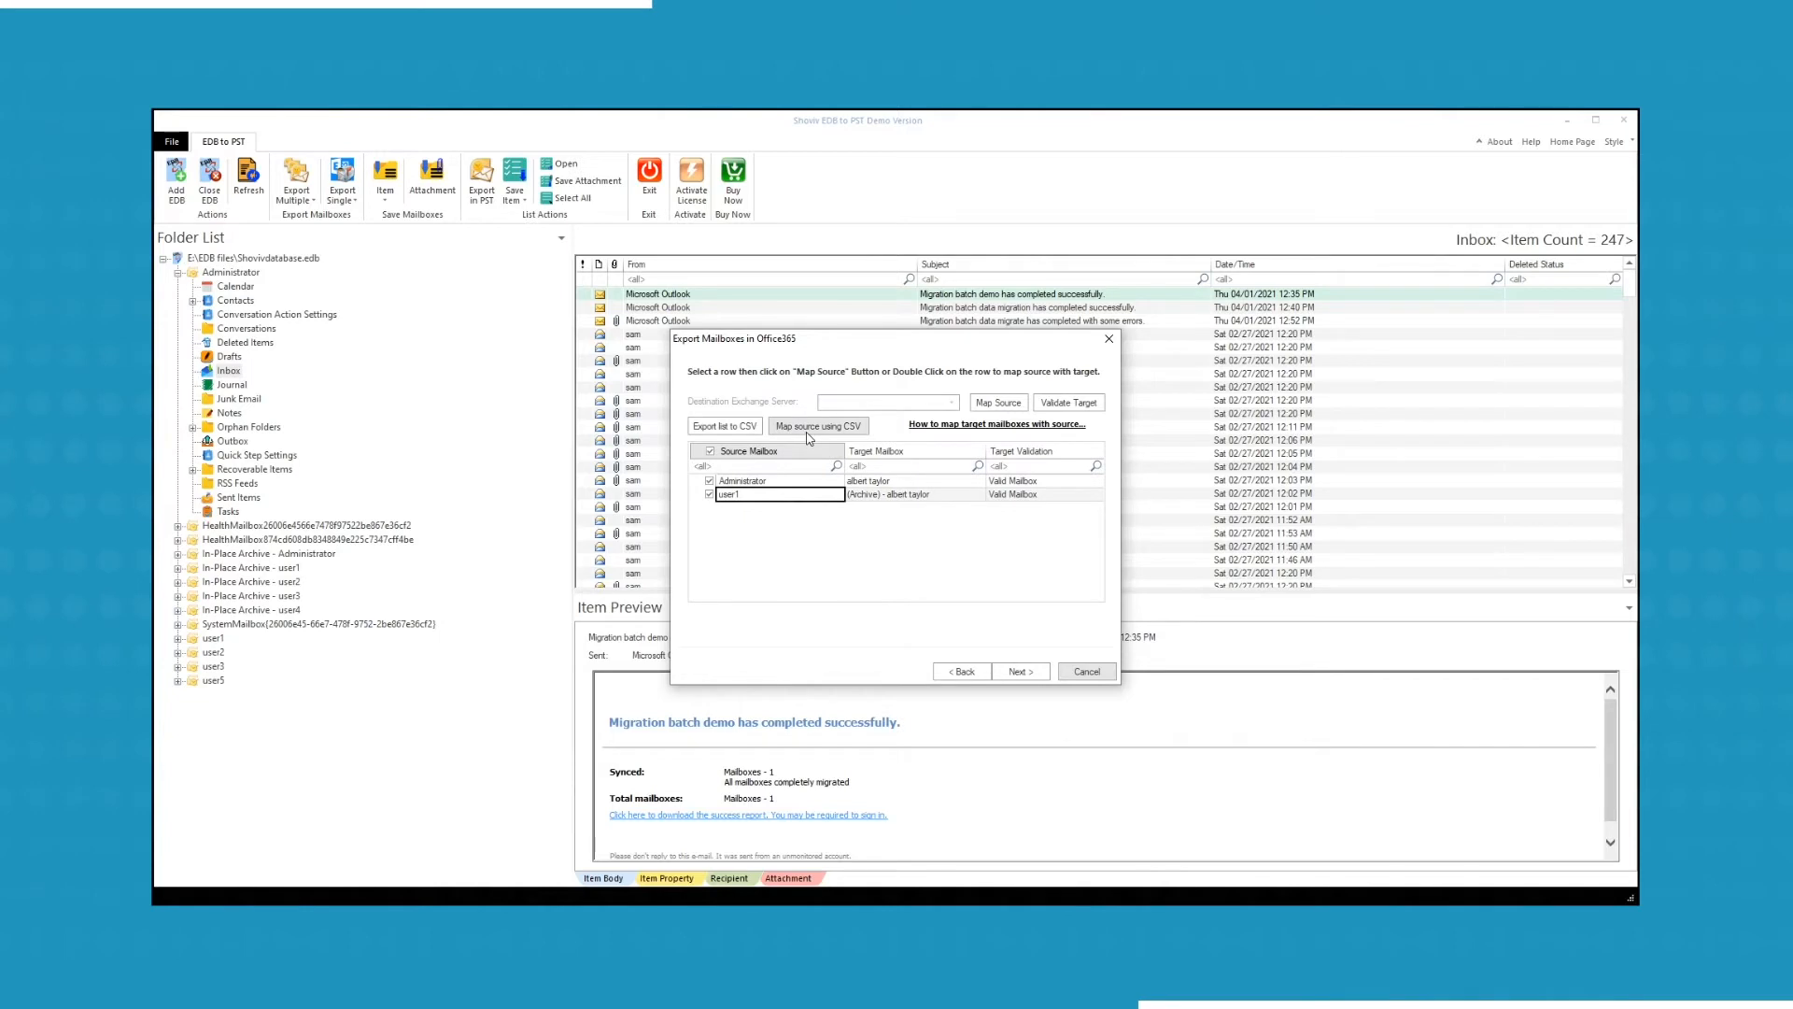
left_click(1022, 672)
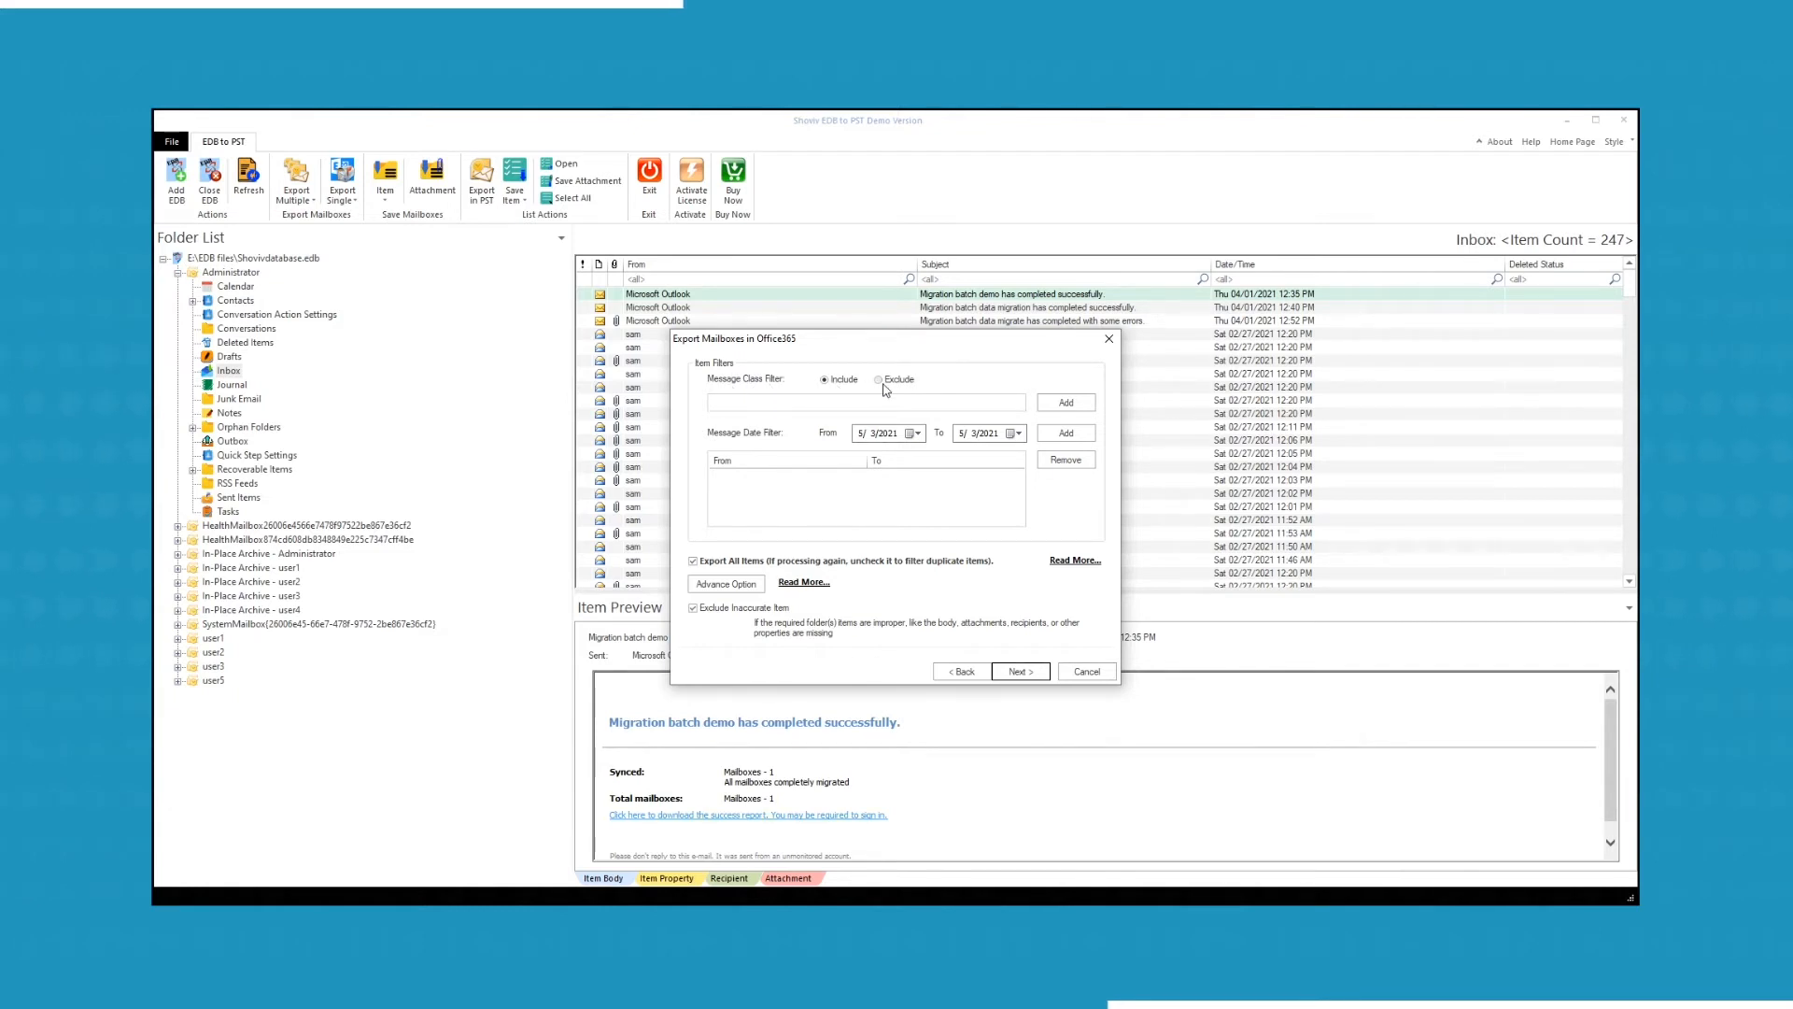
left_click(1055, 403)
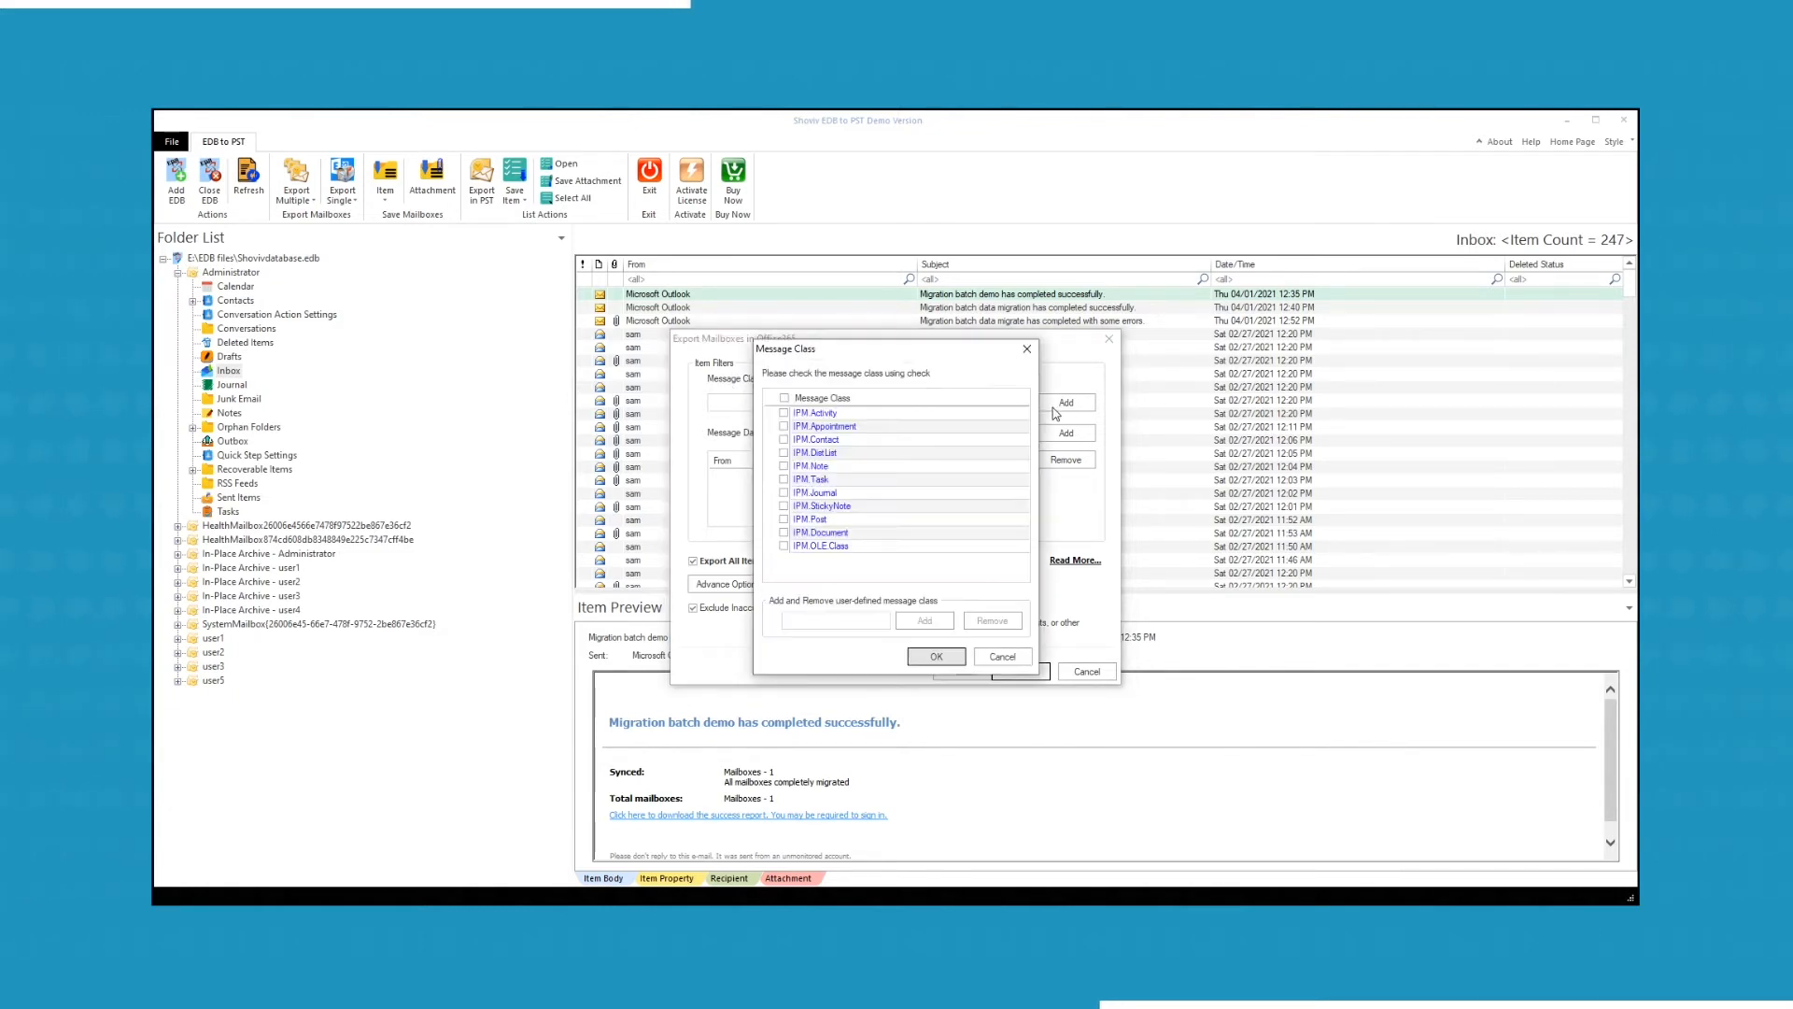
left_click(784, 399)
left_click(1005, 658)
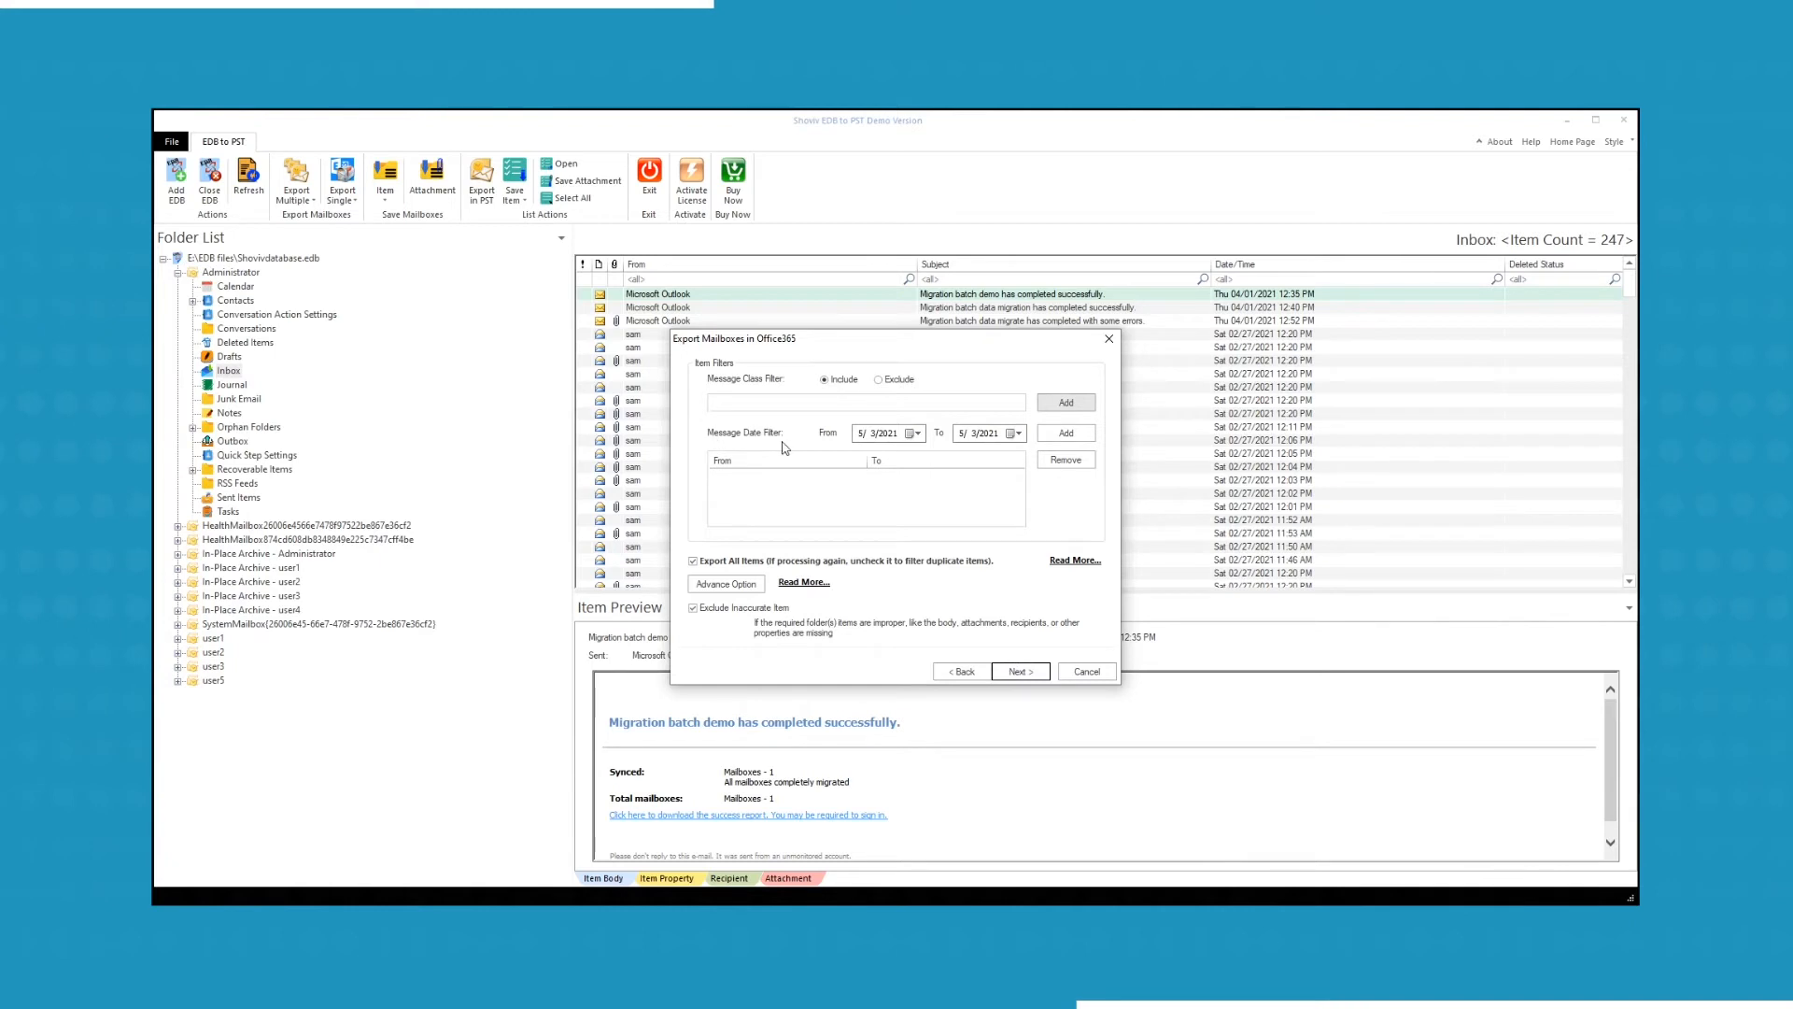
- Add a message date filter from 01/01/2021 to 04/30/2021
left_click(861, 433)
type("1")
key("Right")
type("1")
key("Tab")
type("4")
left_click(1065, 433)
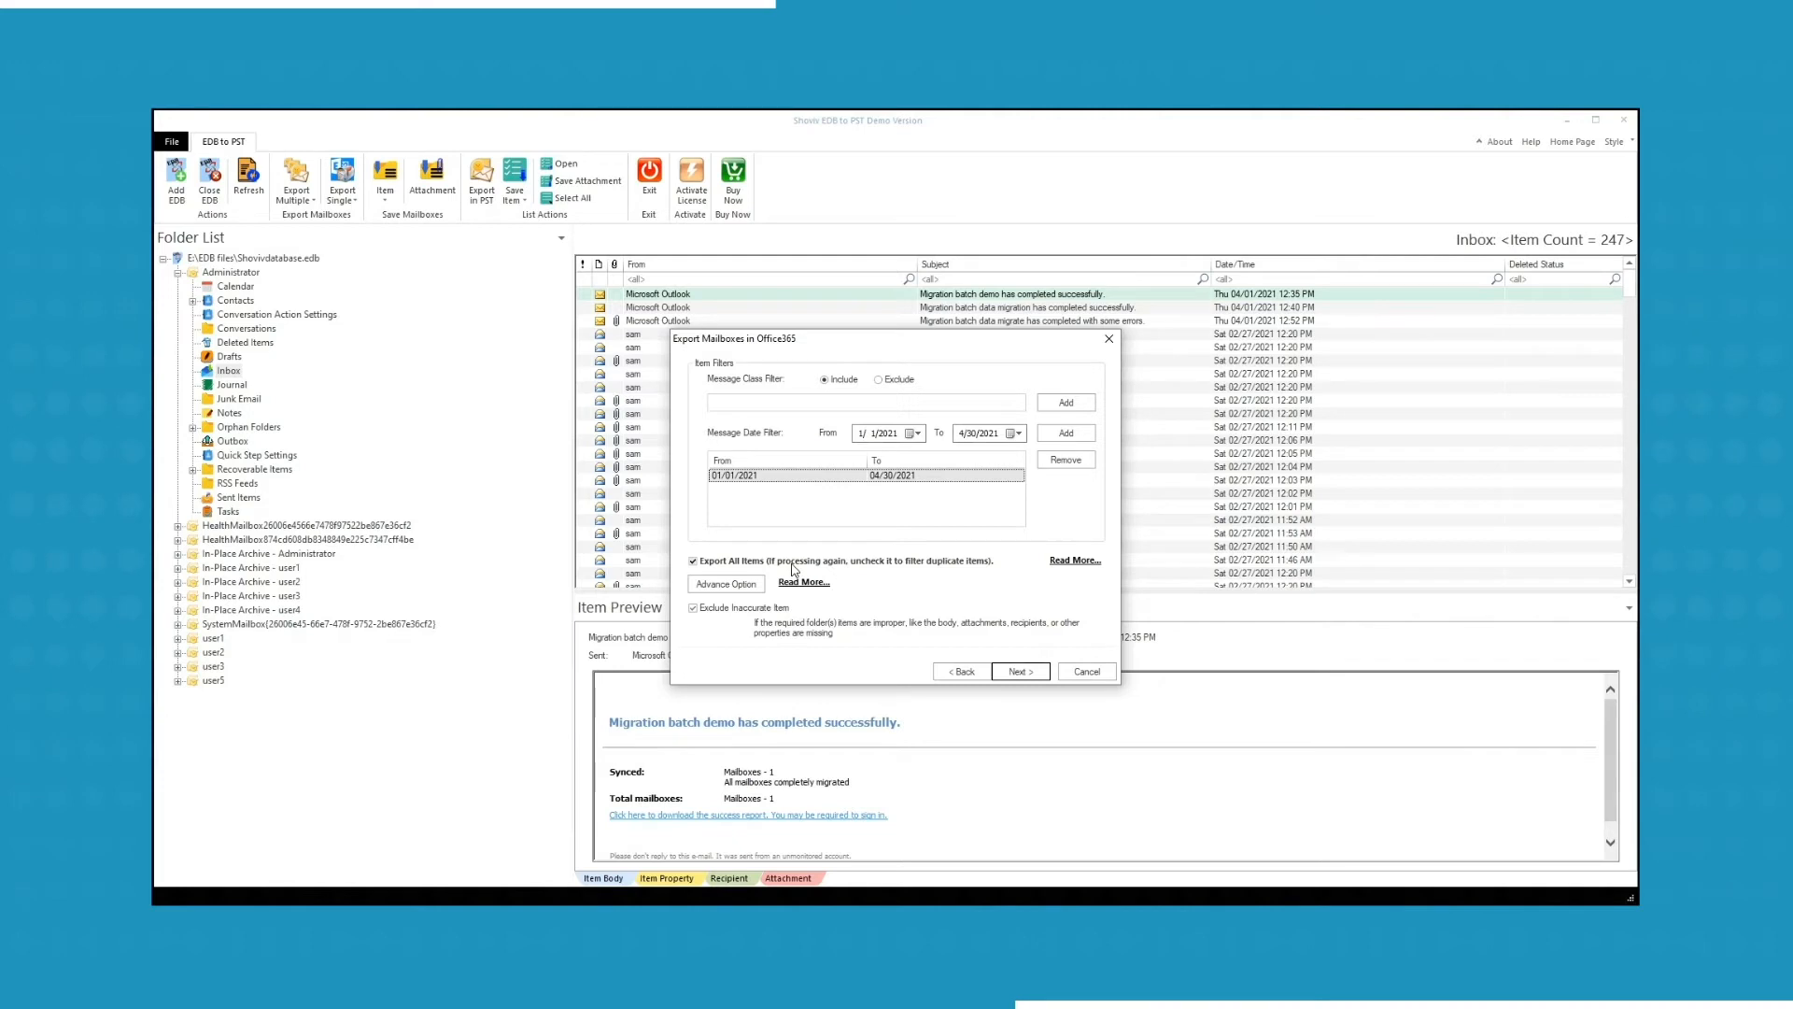
- In the advanced export options, apply the date filter using Message Creation Time
left_click(744, 585)
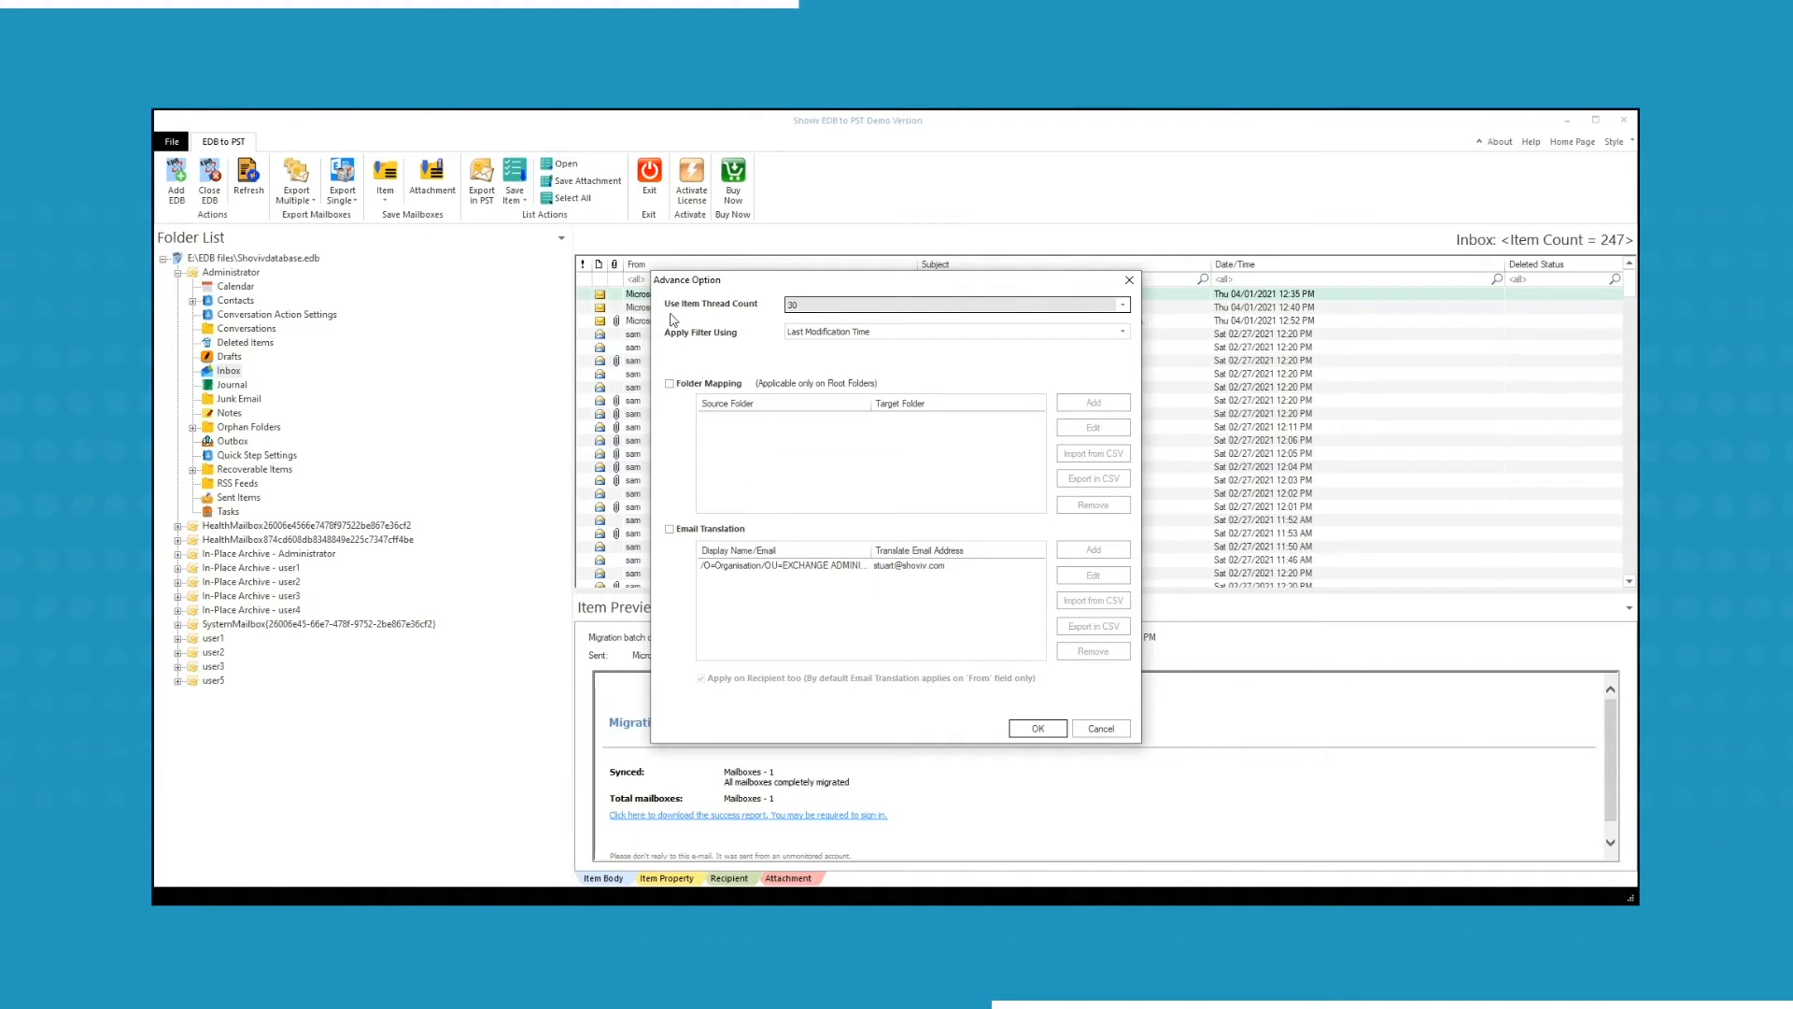
left_click(1123, 305)
left_click(1123, 305)
left_click(1125, 332)
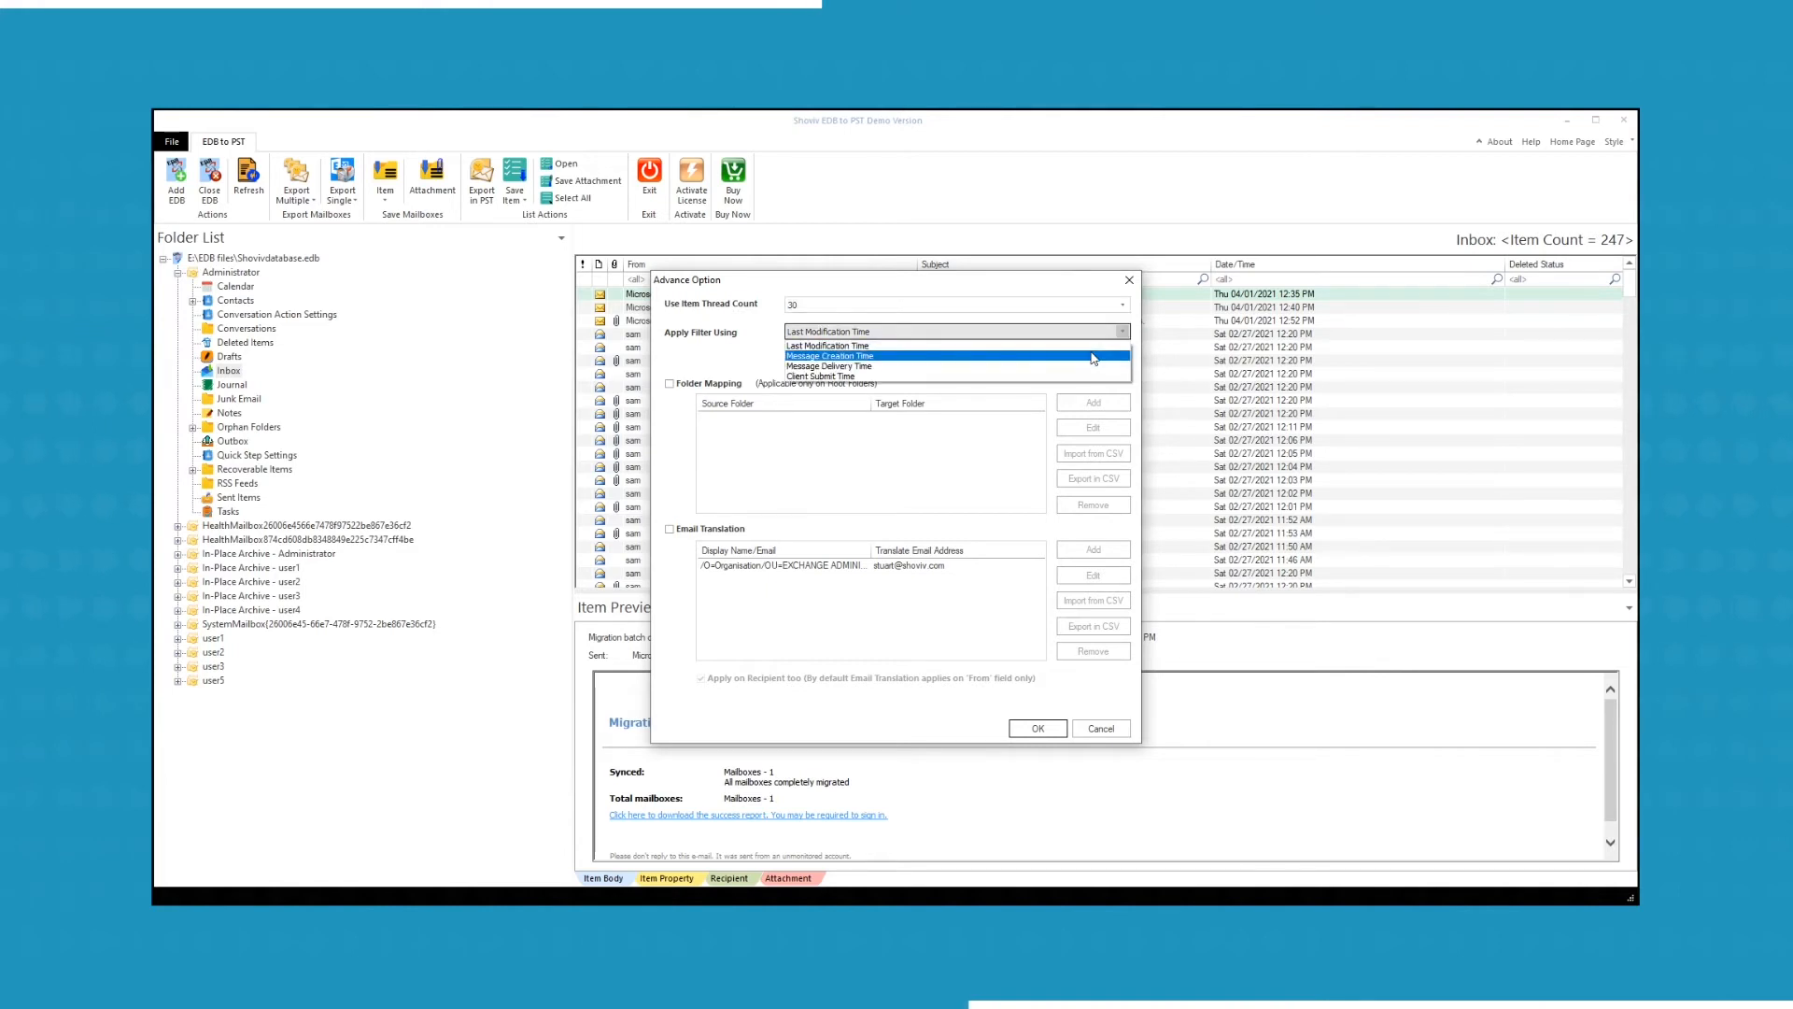
left_click(1058, 357)
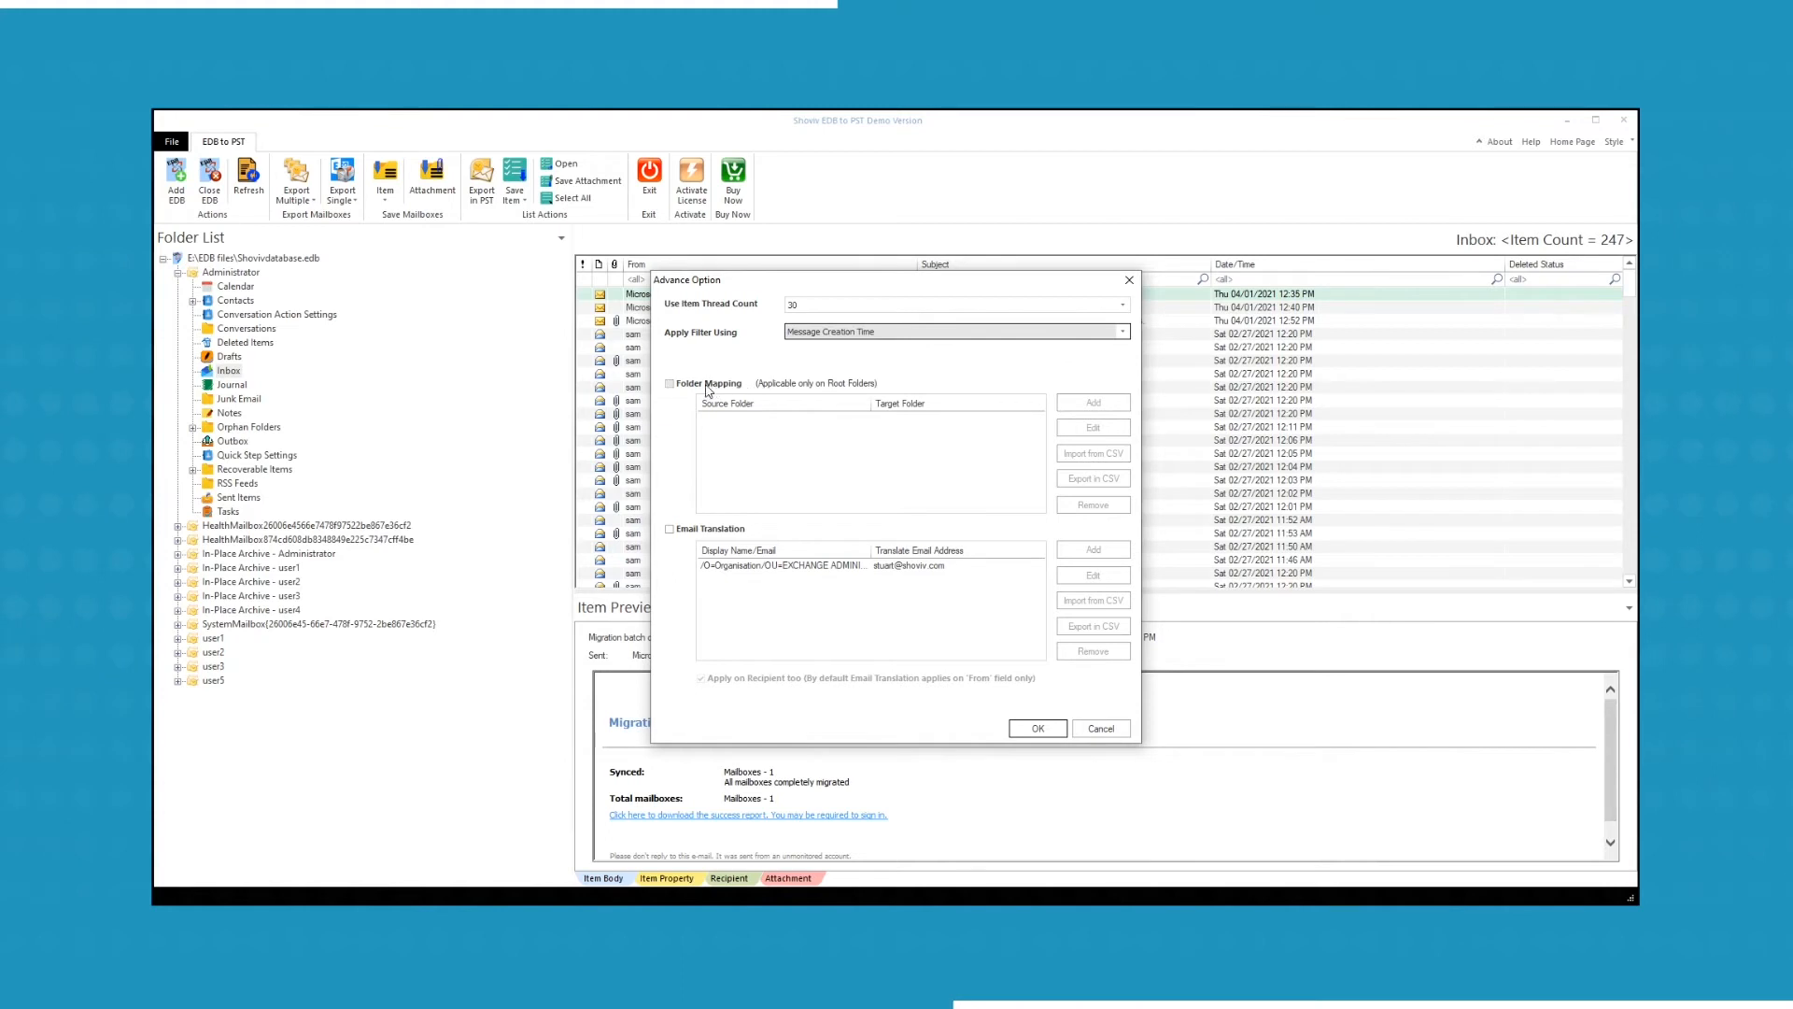
- Enable folder mapping with source folder Drafts mapped to target folder All Mails, and turn on email translation
left_click(706, 385)
left_click(1093, 402)
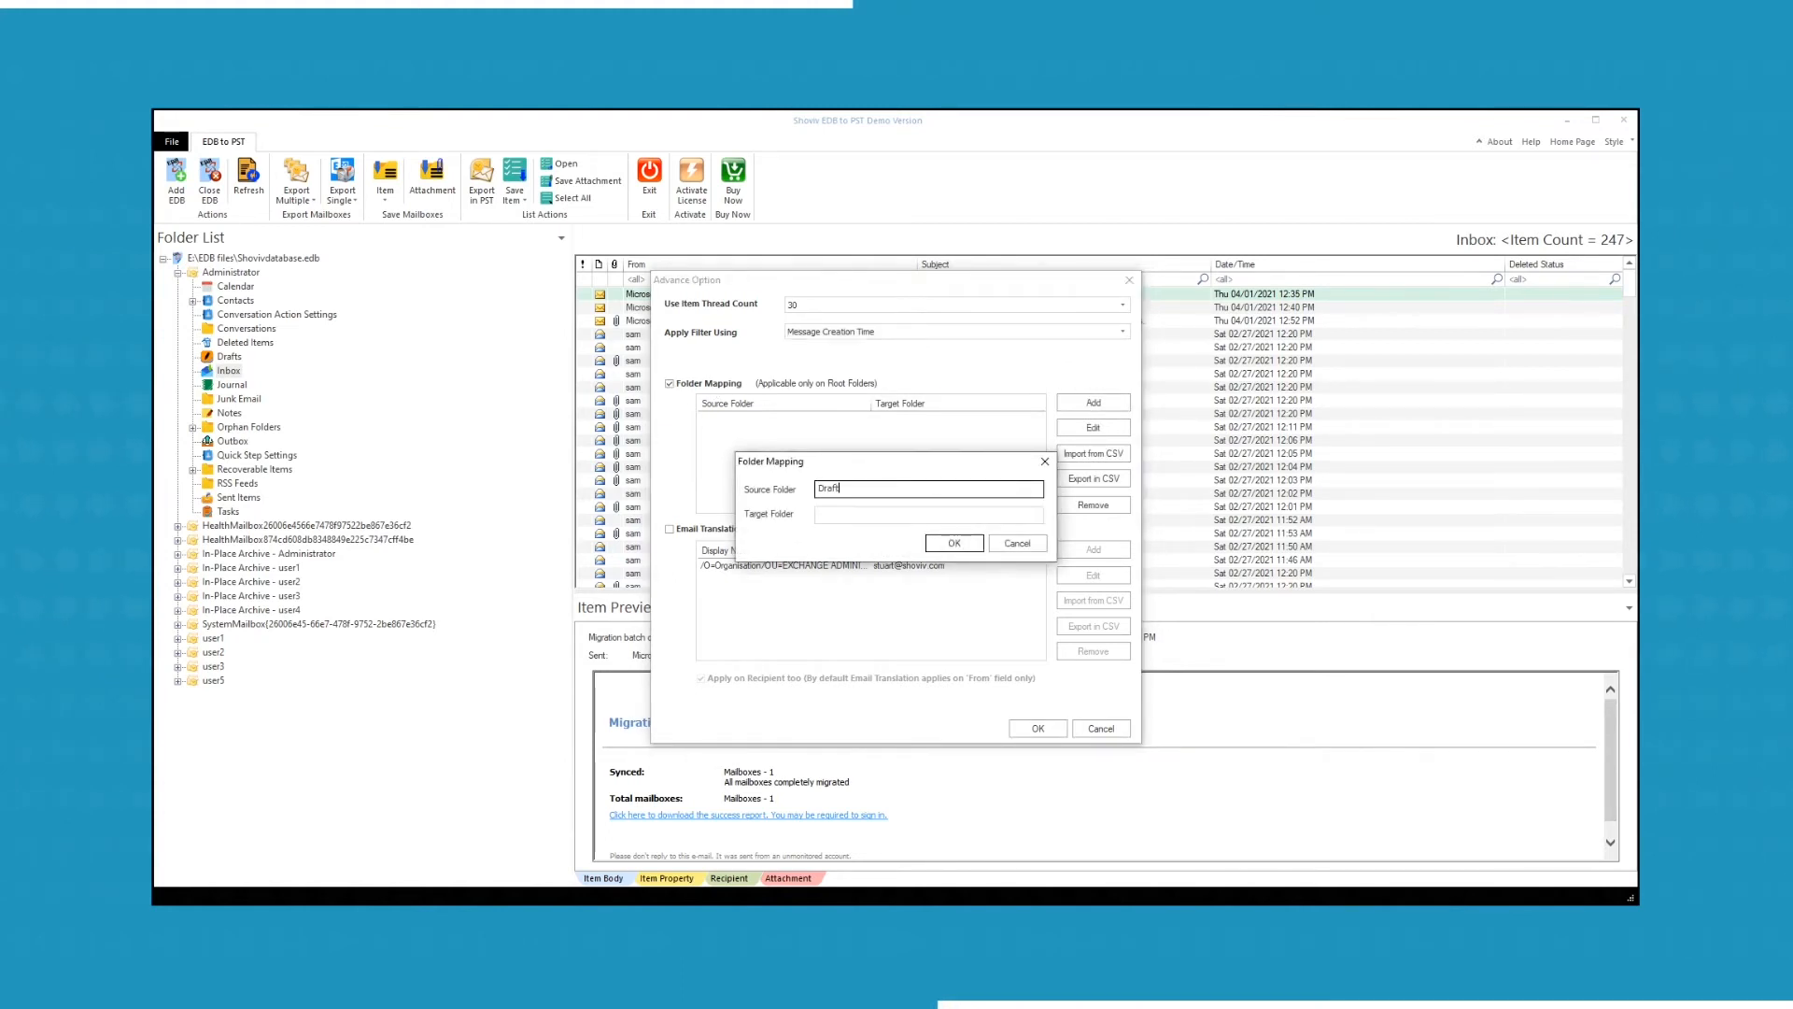
left_click(897, 520)
type("All Mails")
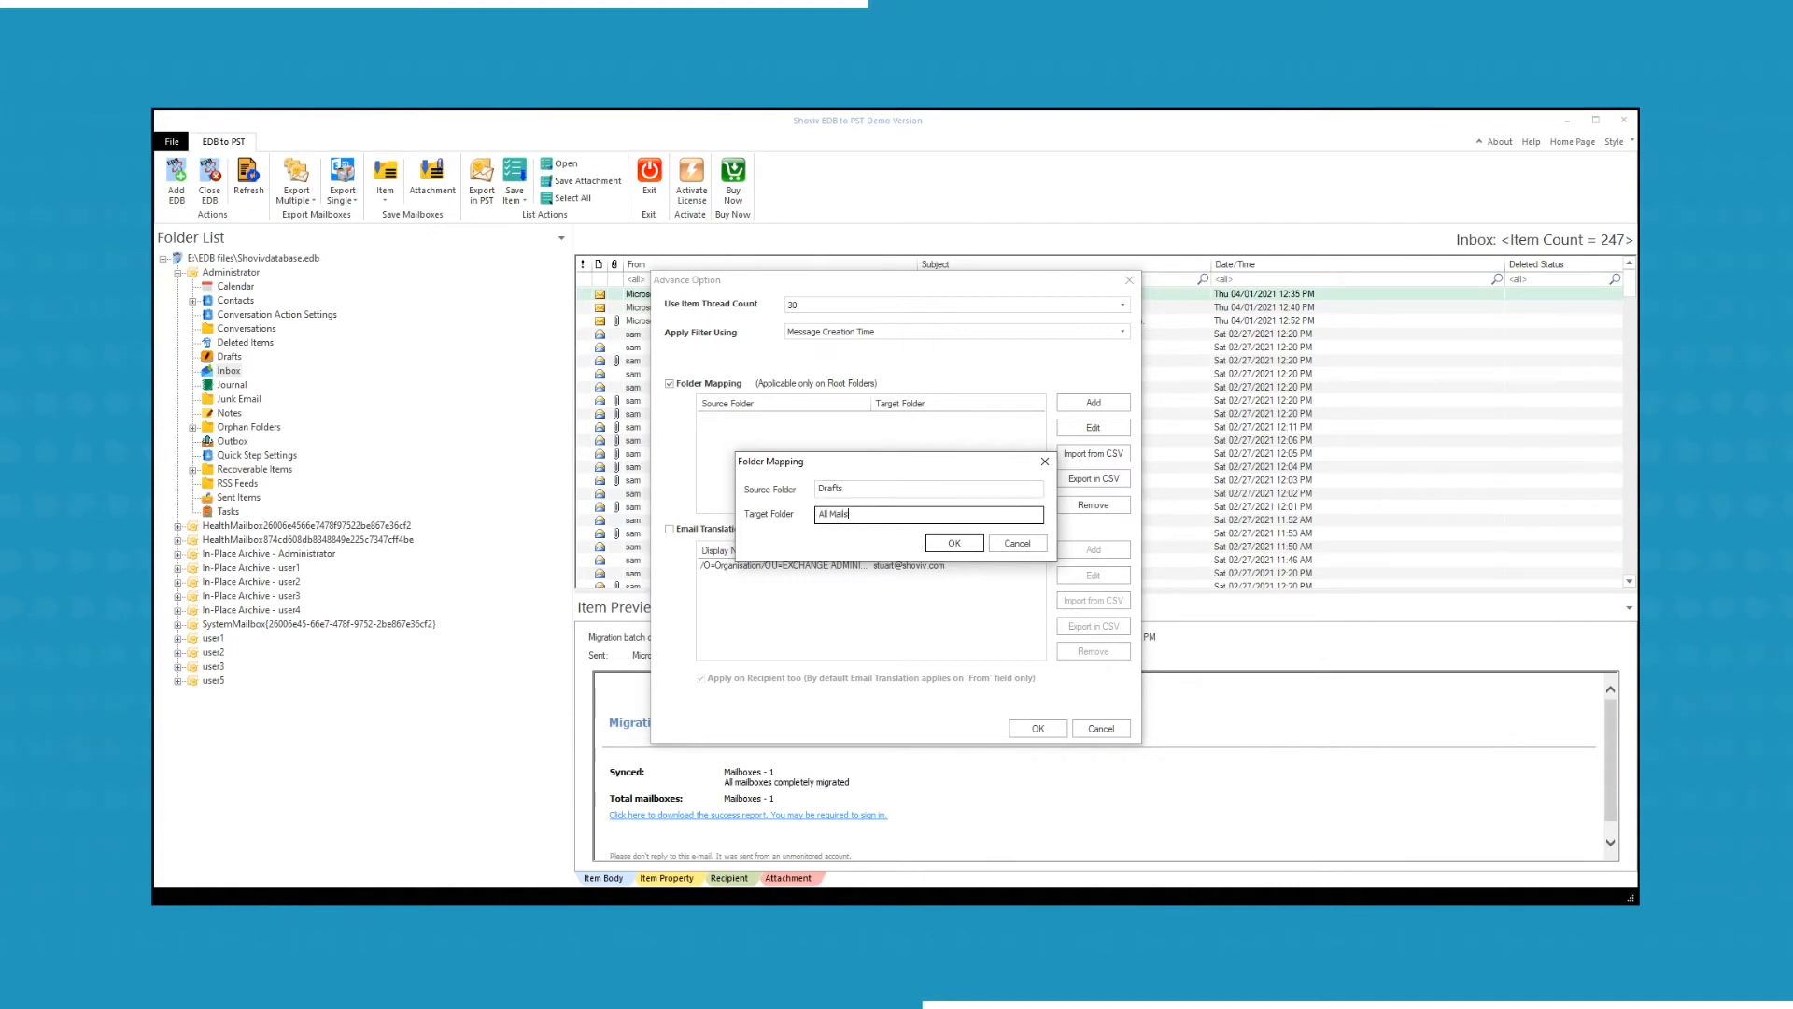
left_click(953, 543)
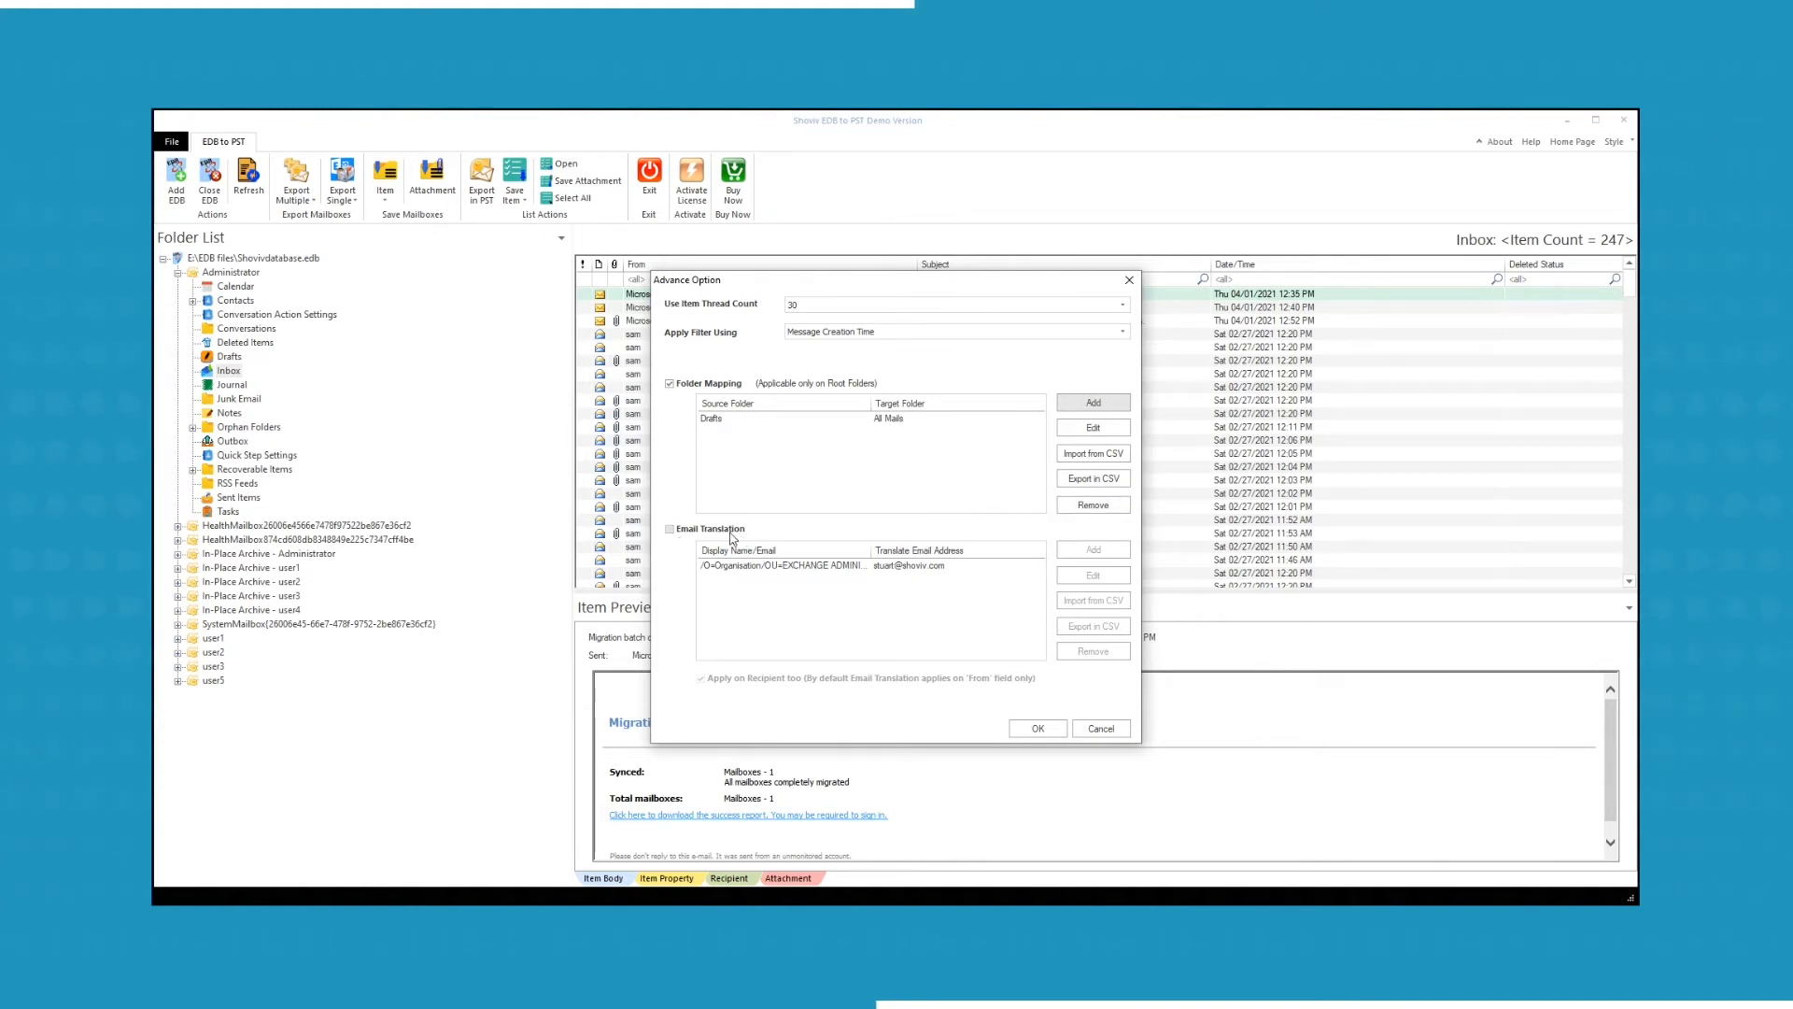
left_click(671, 530)
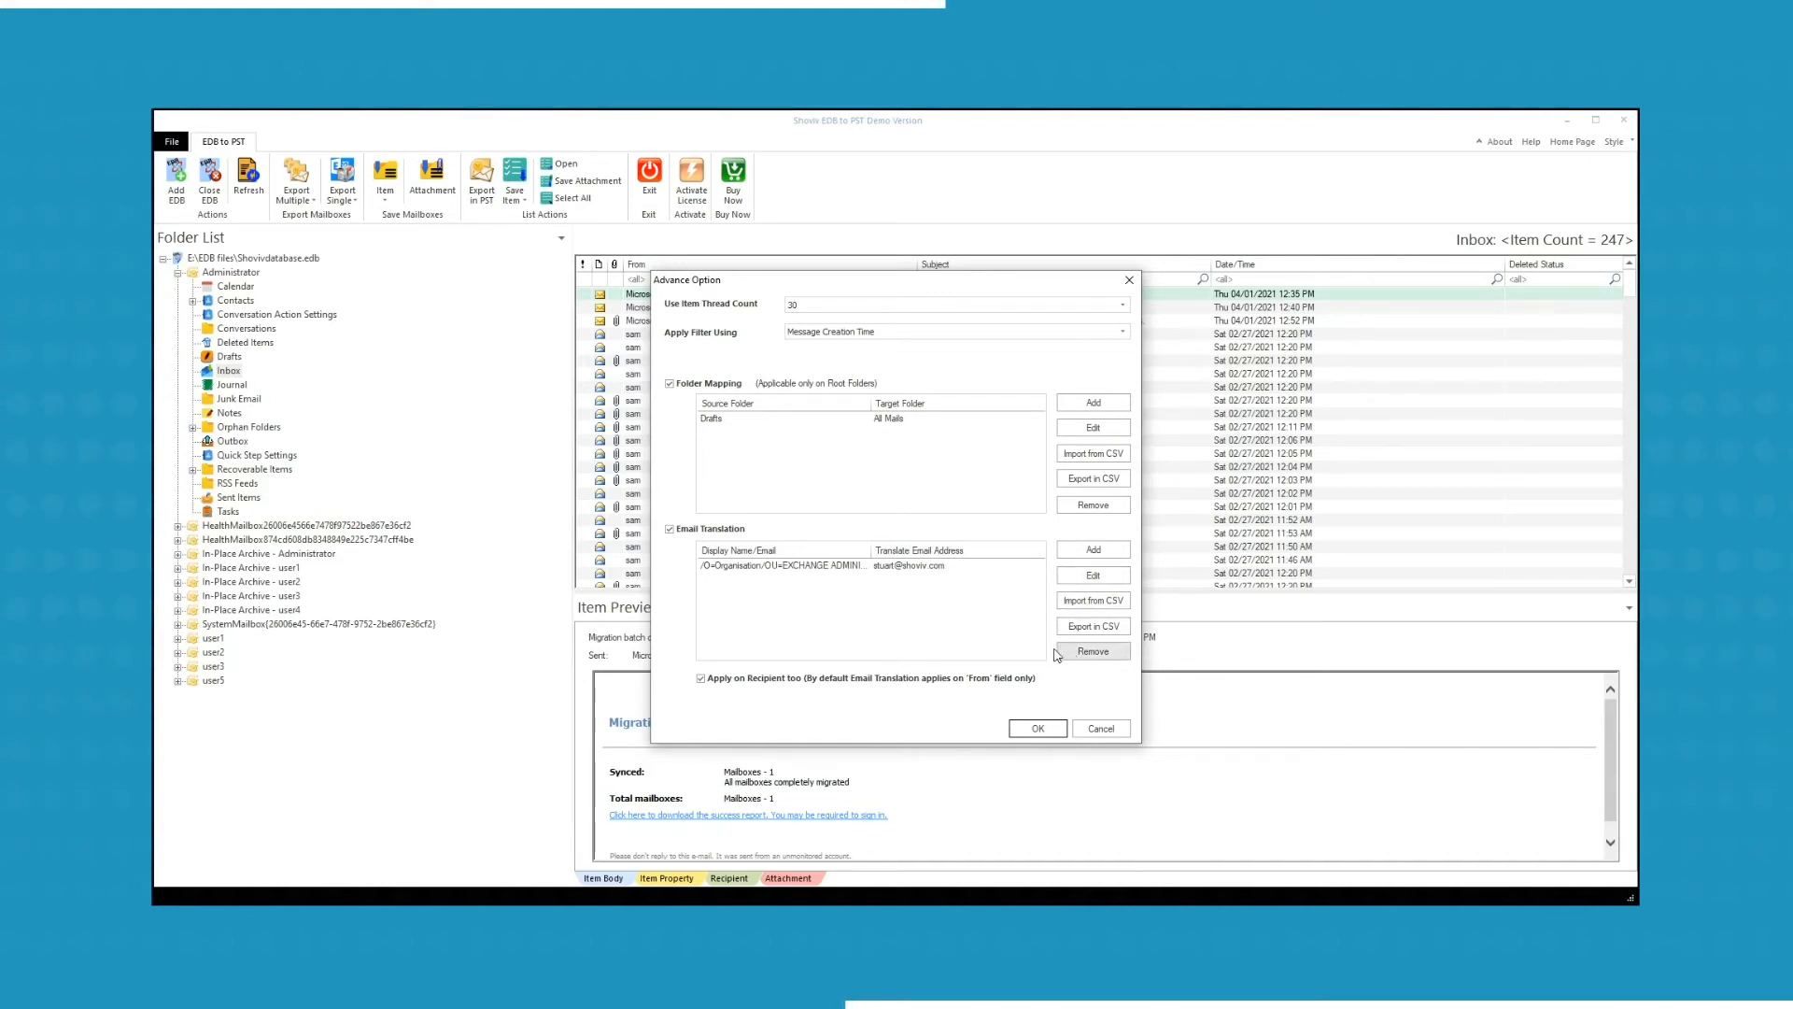
- Accept the advanced options with email translation applied to recipients too, and run the mailbox export to Office 365
left_click(702, 680)
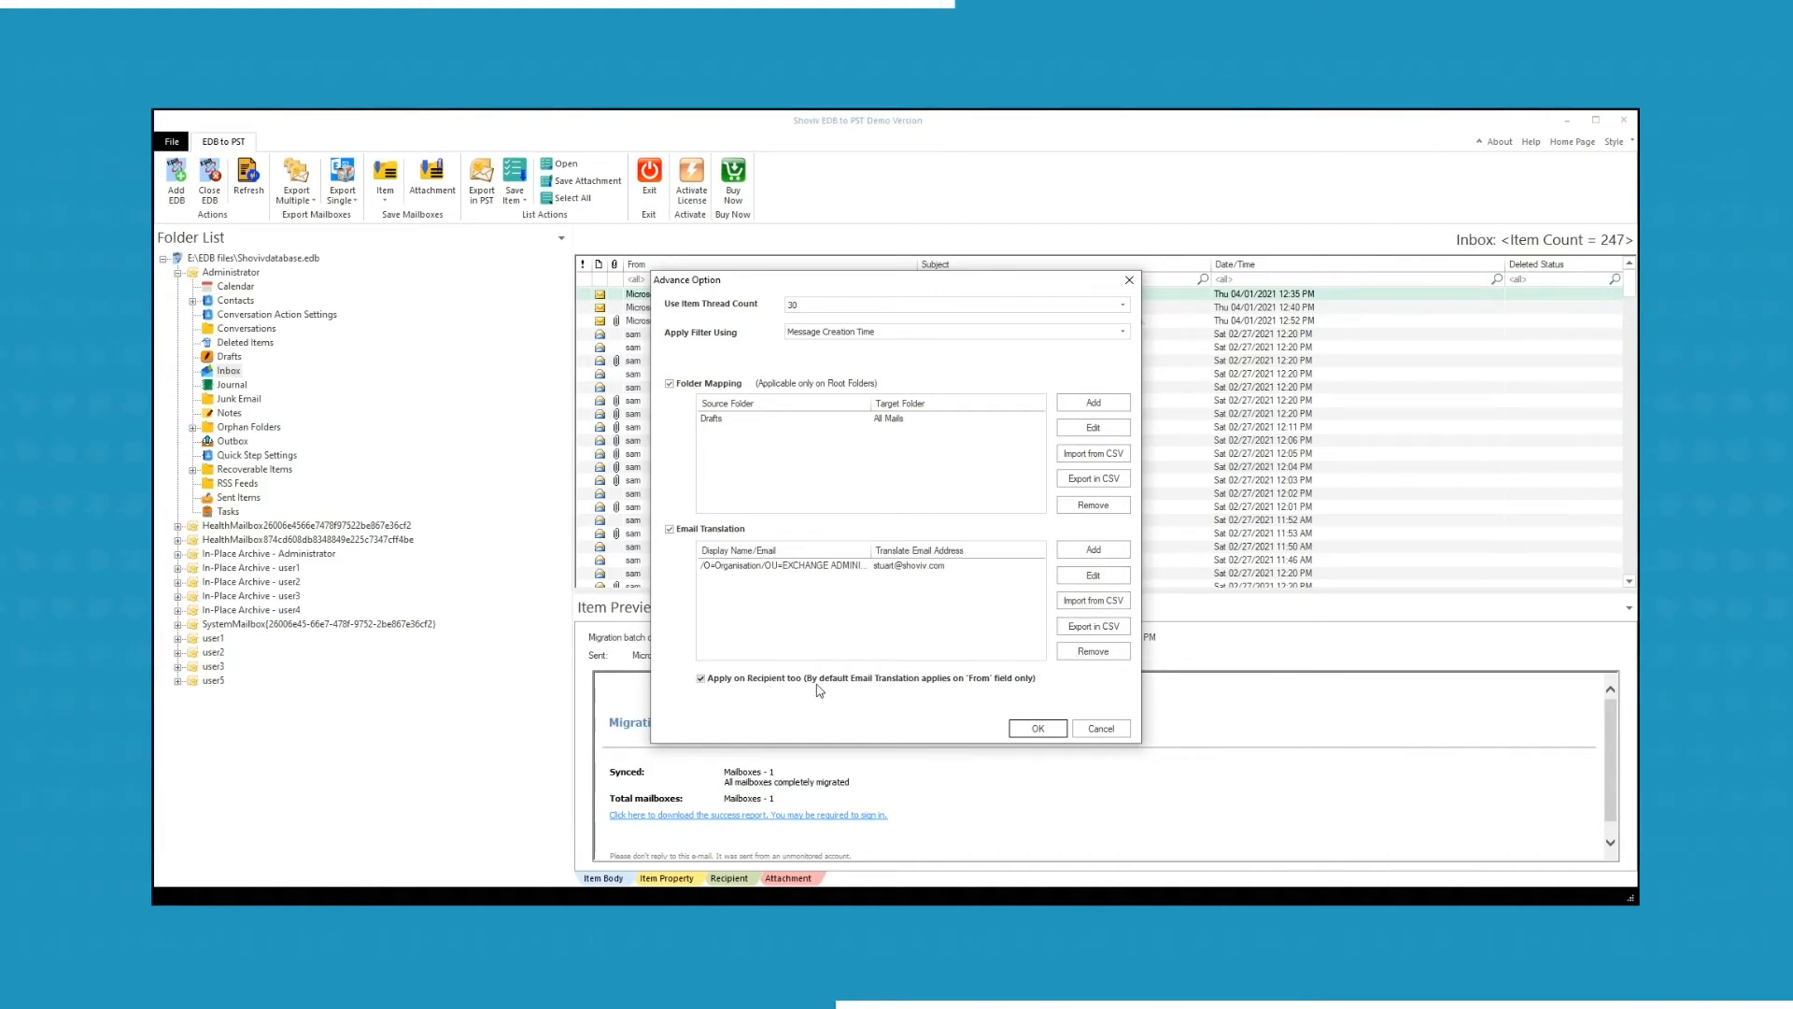
left_click(1038, 728)
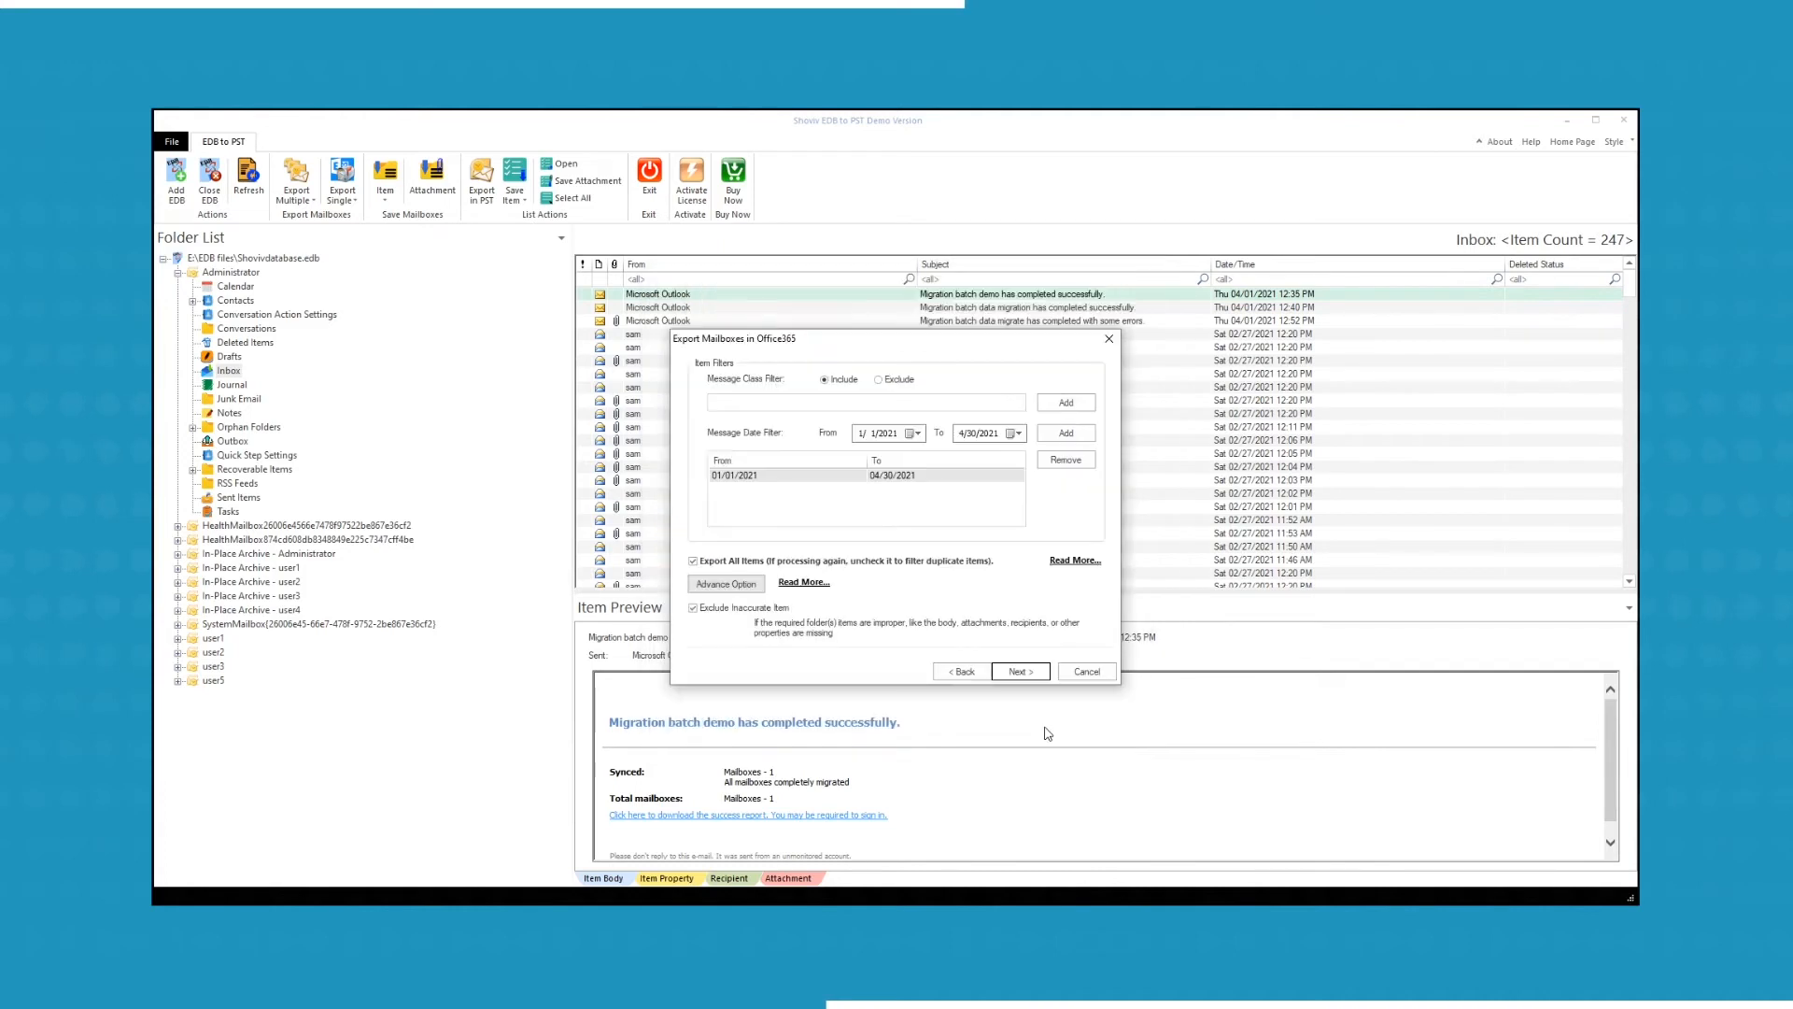
left_click(1028, 676)
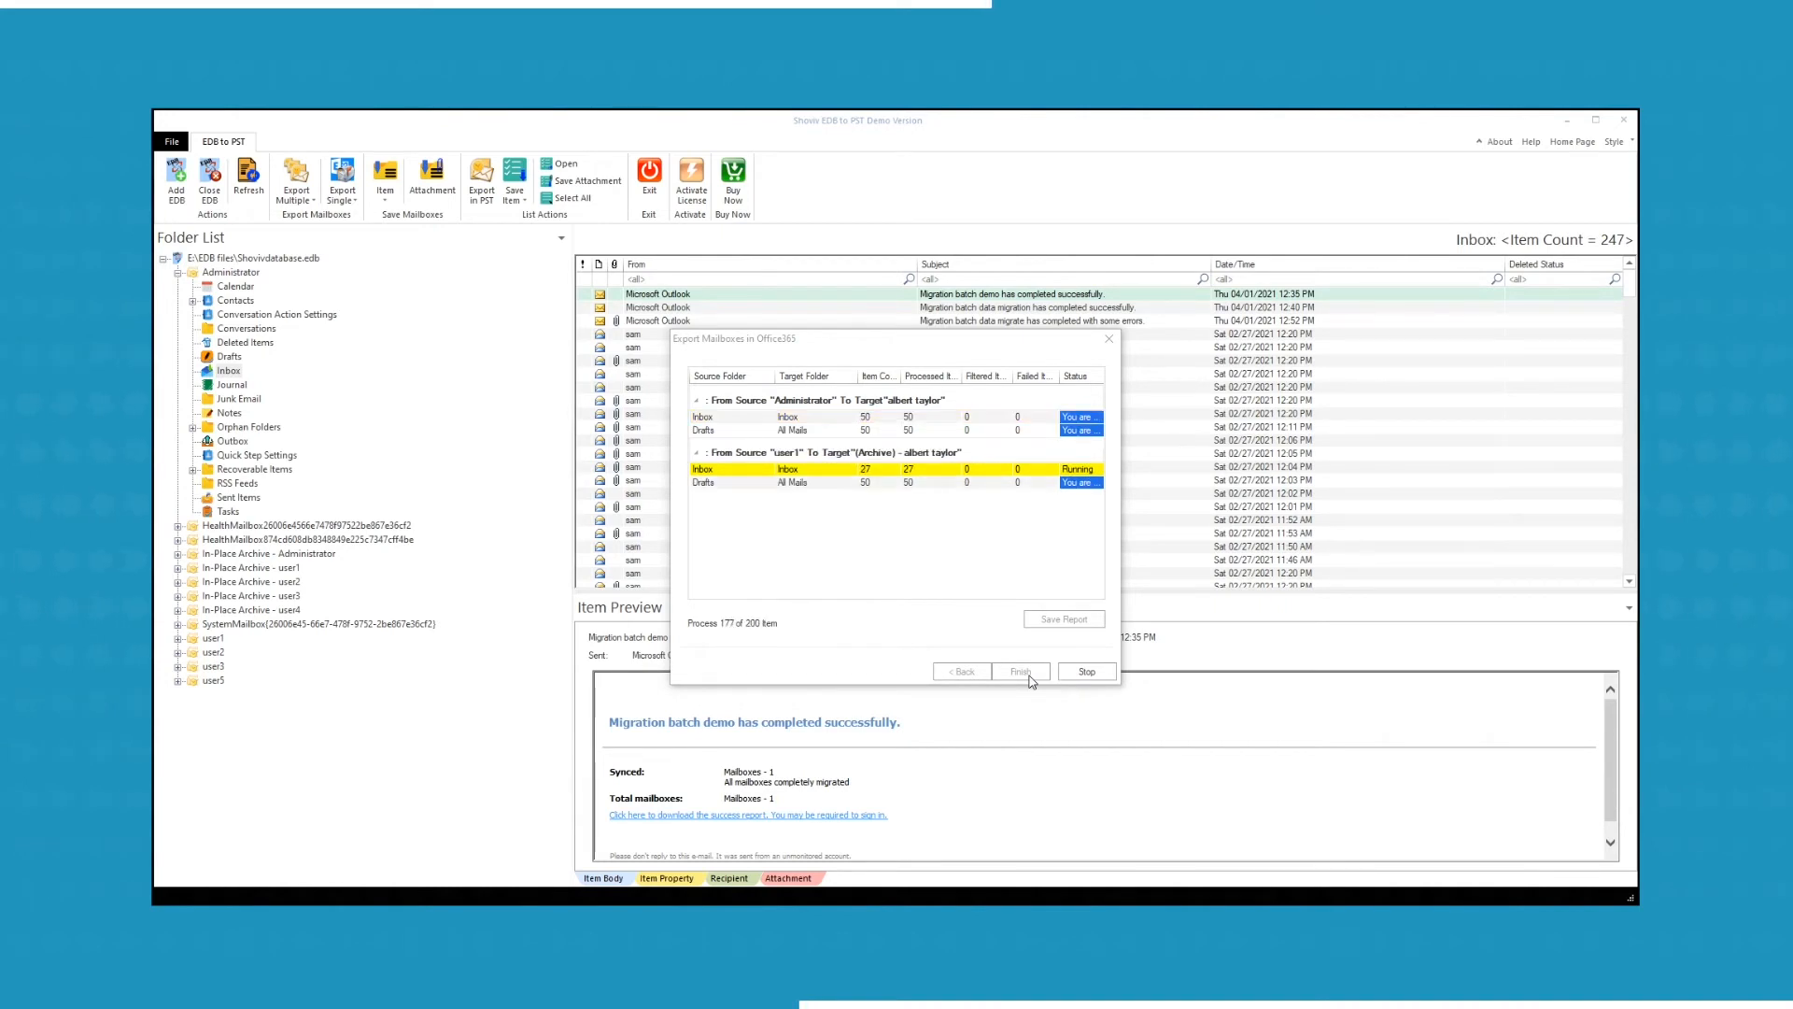
left_click(944, 558)
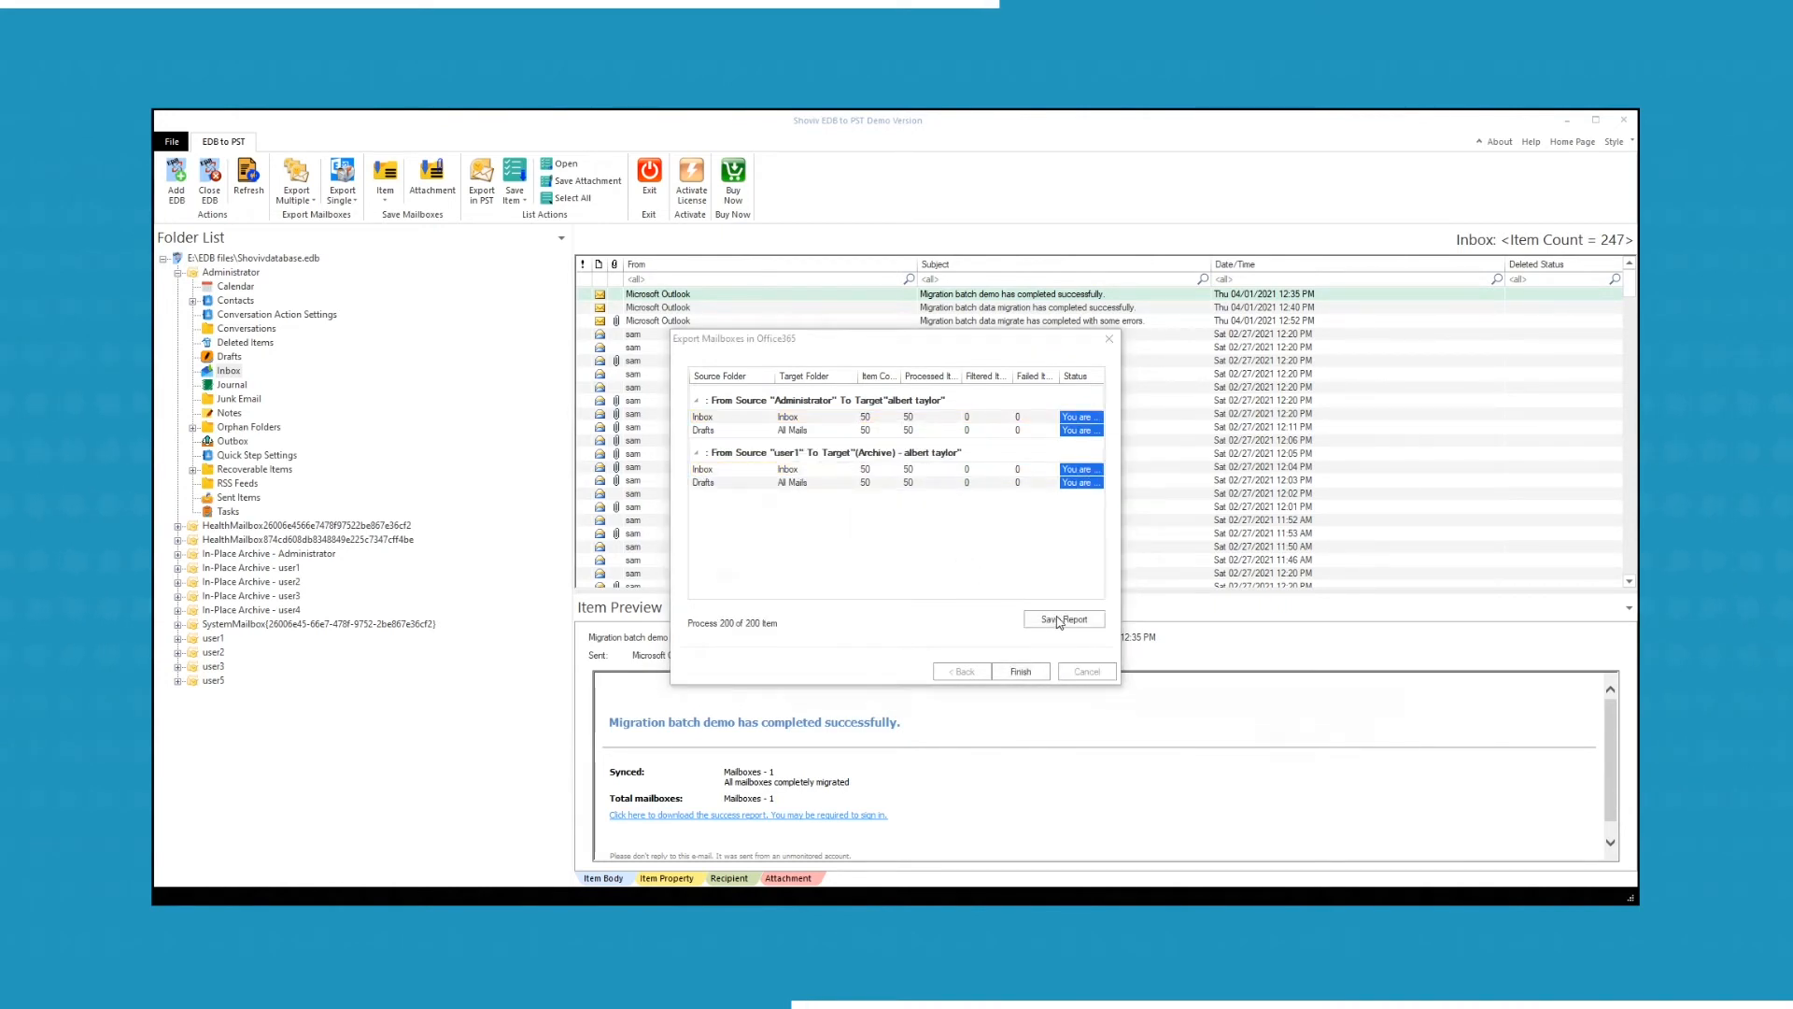
- Save the export report as an HTML file named EDB TO OFFICE REPORT and open it
left_click(1062, 620)
left_click(858, 394)
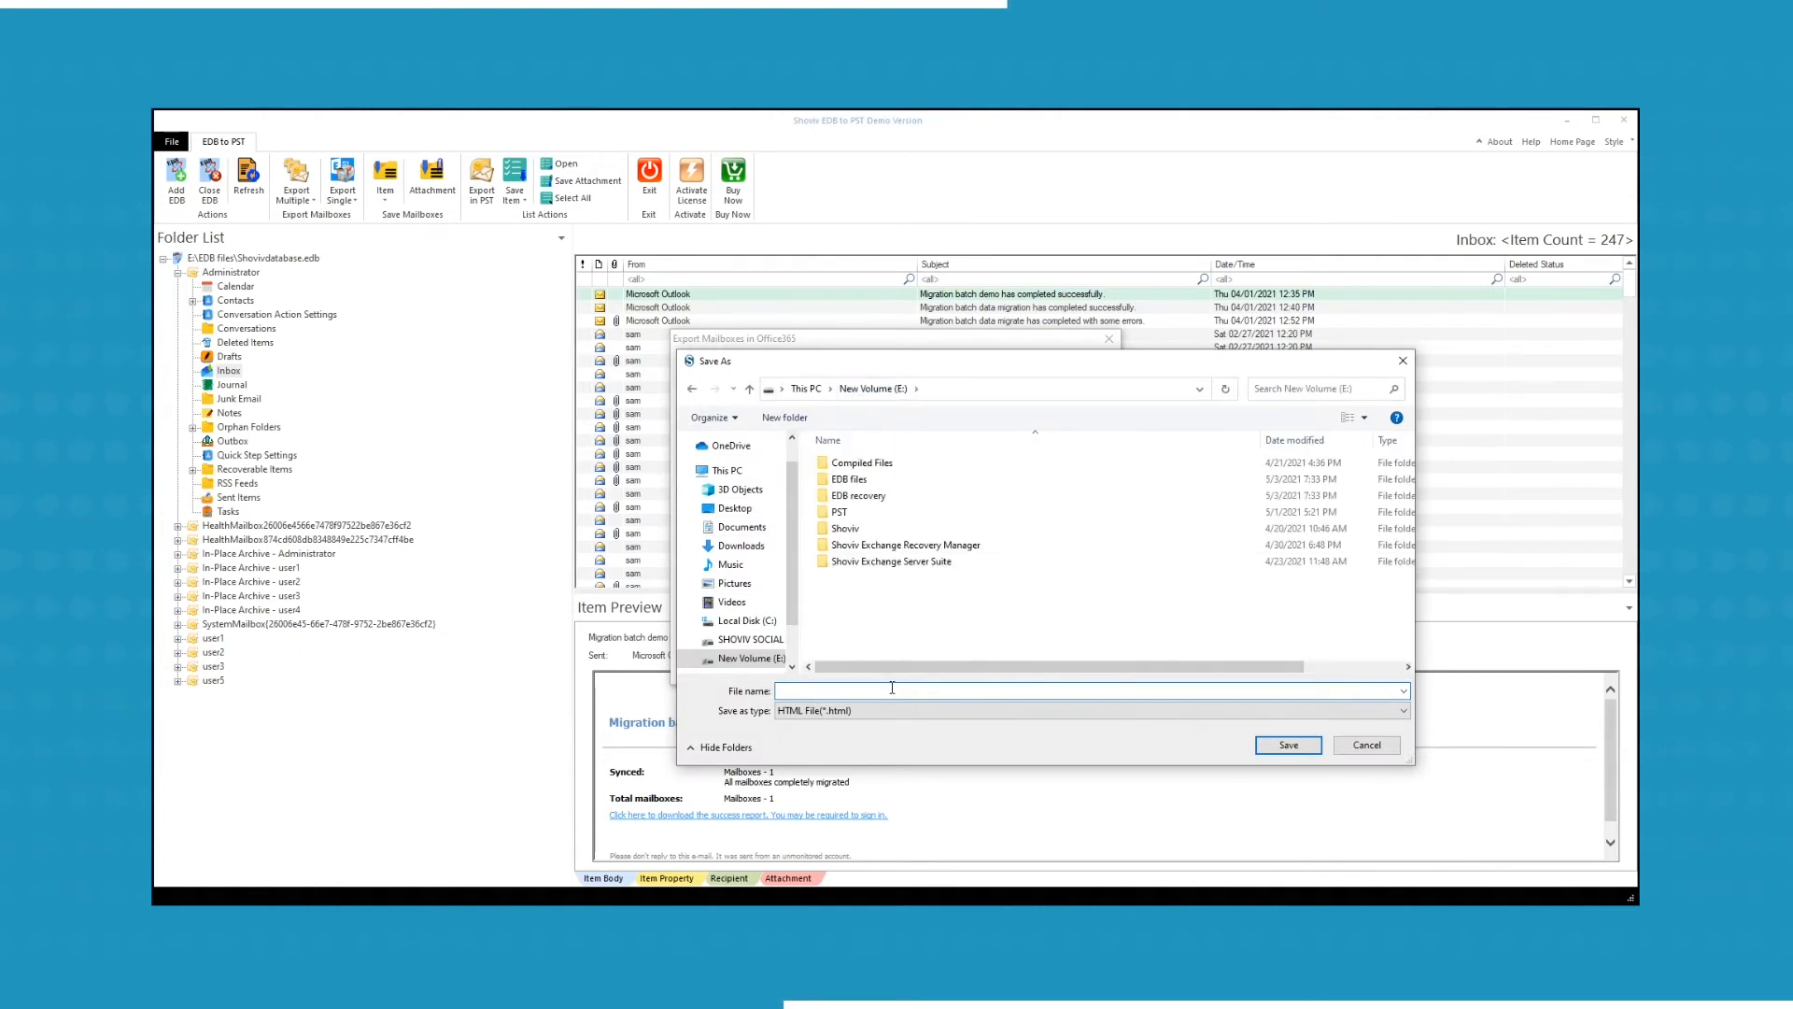
left_click(891, 688)
type("EDB TO OFFICE REPORT")
key("Return")
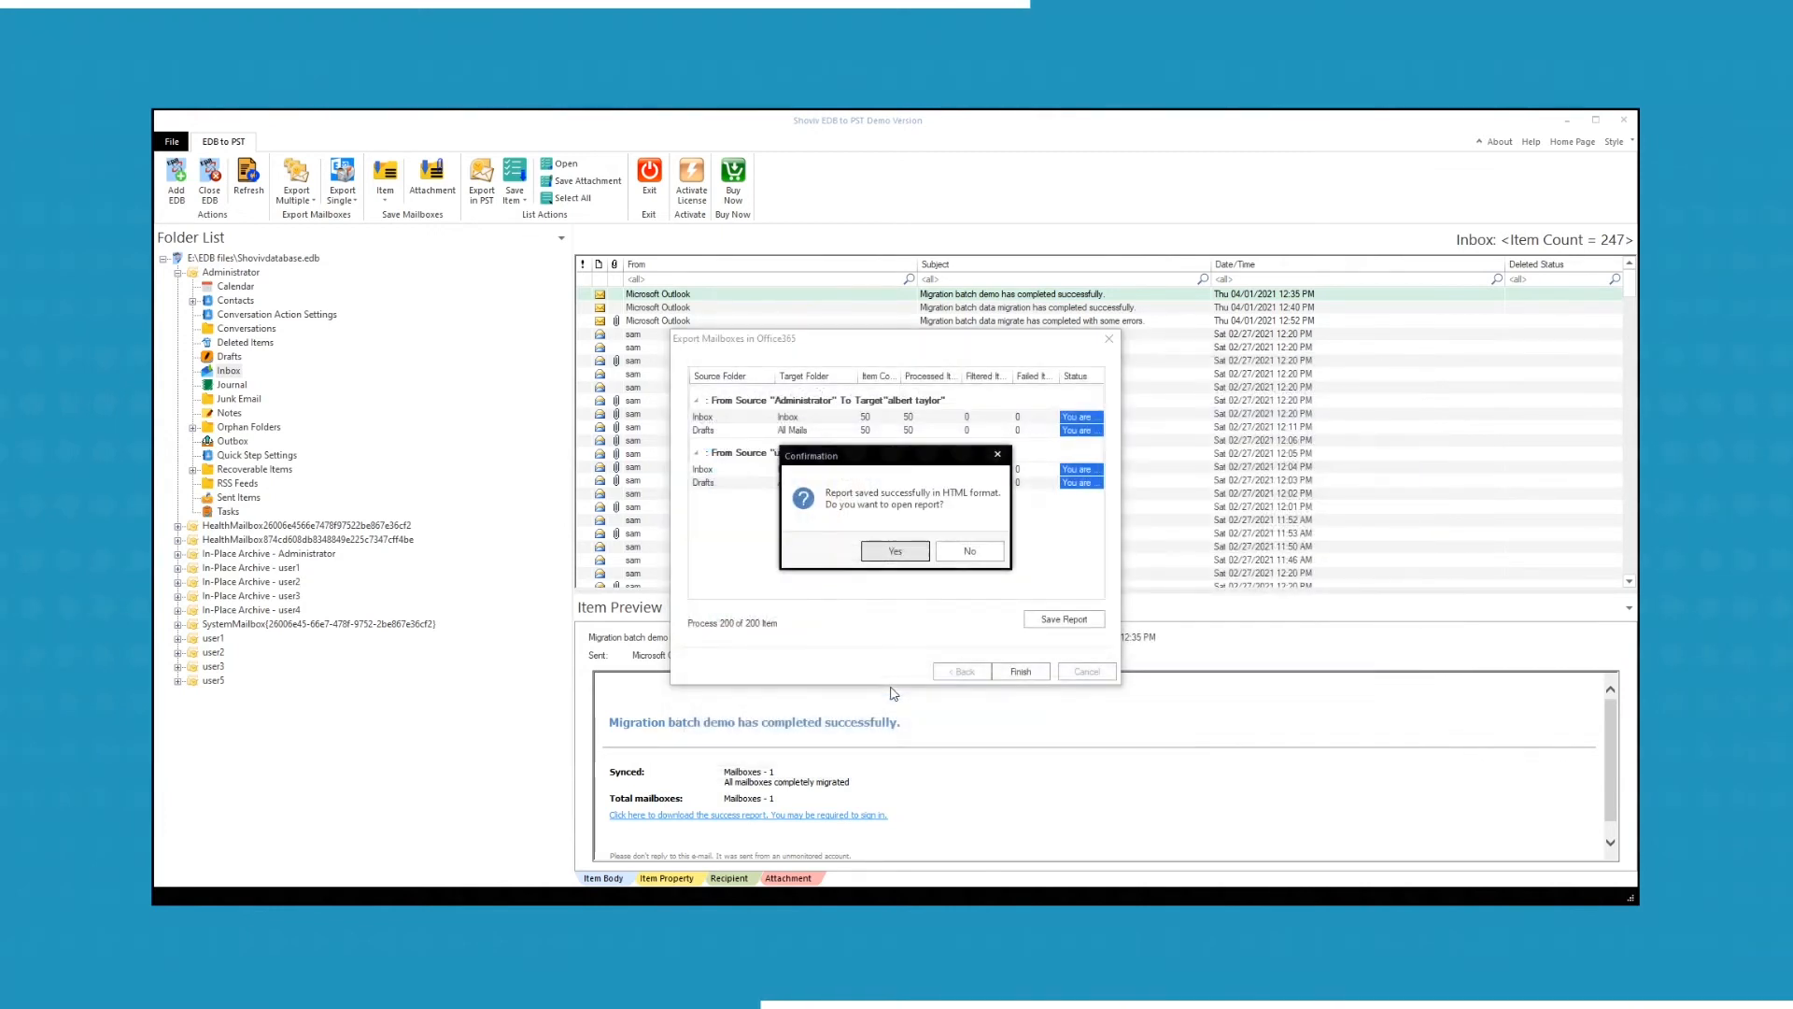
left_click(887, 552)
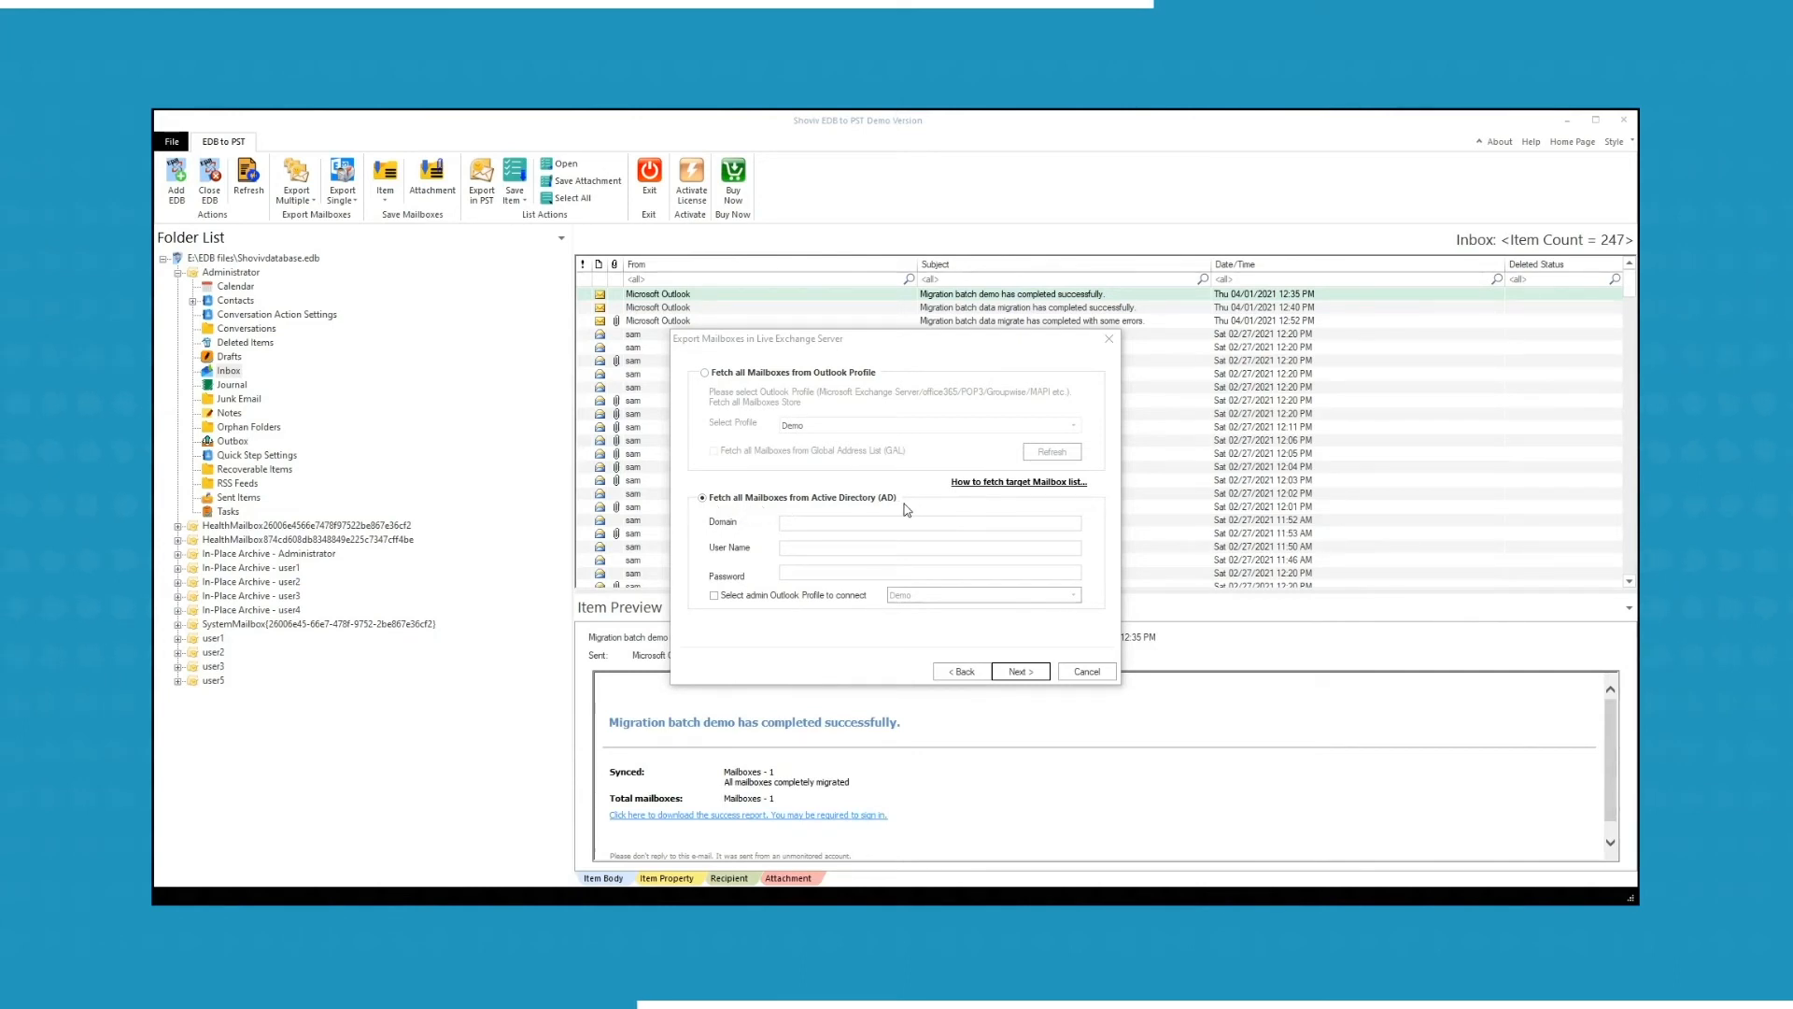
- For the Active Directory mailbox fetch, enter domain 192.168.32.144, the administrator's user name and the account password
left_click(798, 523)
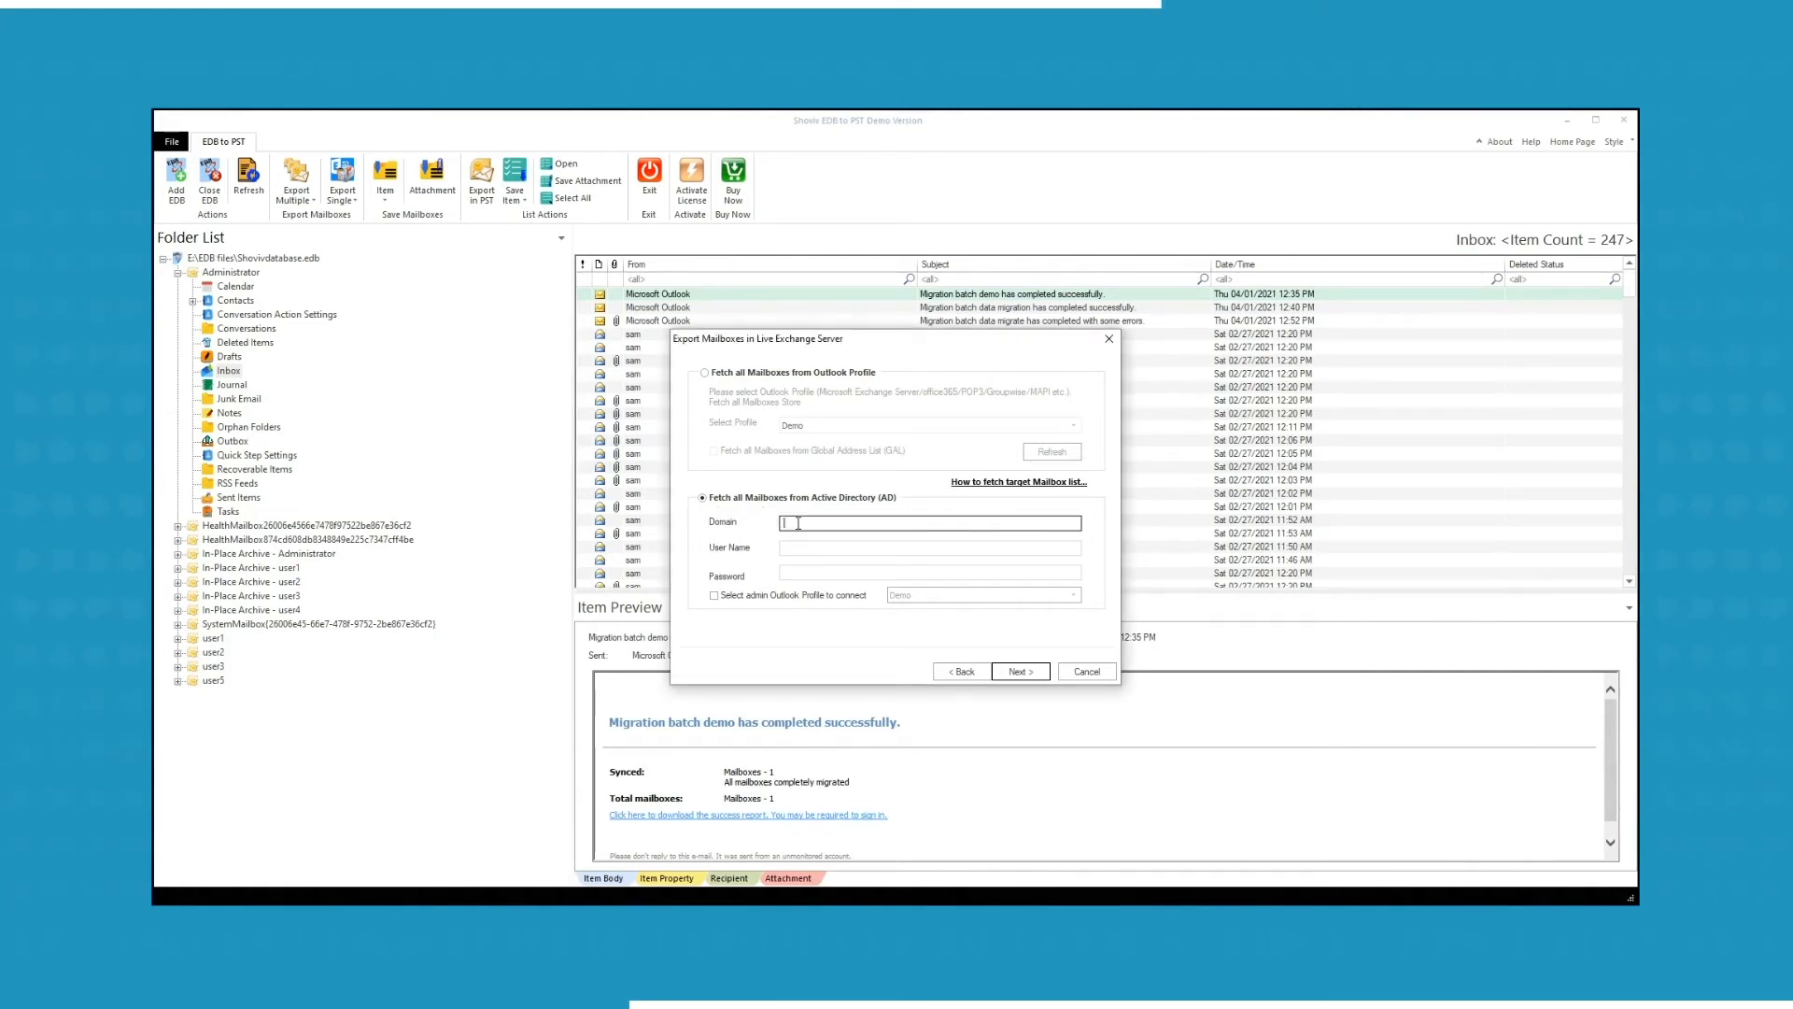
type("192.168.32.144")
key("Tab")
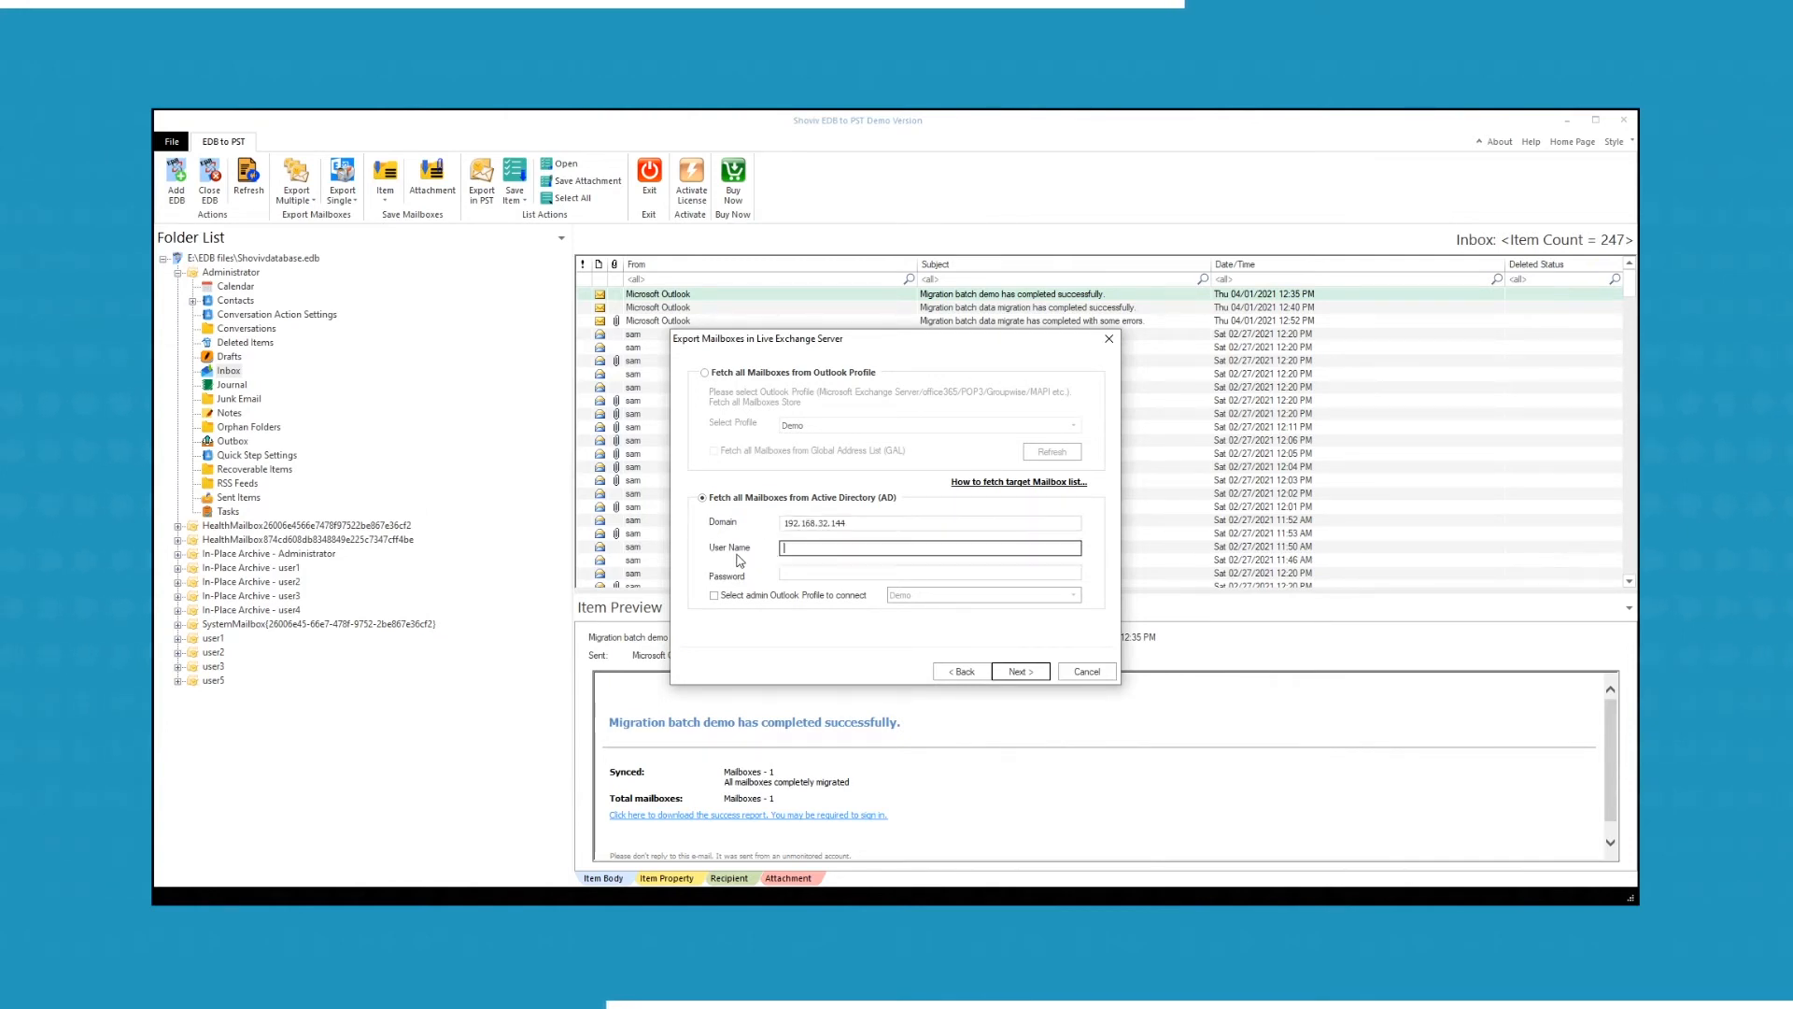
key("ctrl+v")
left_click(827, 573)
type("•••••••••••")
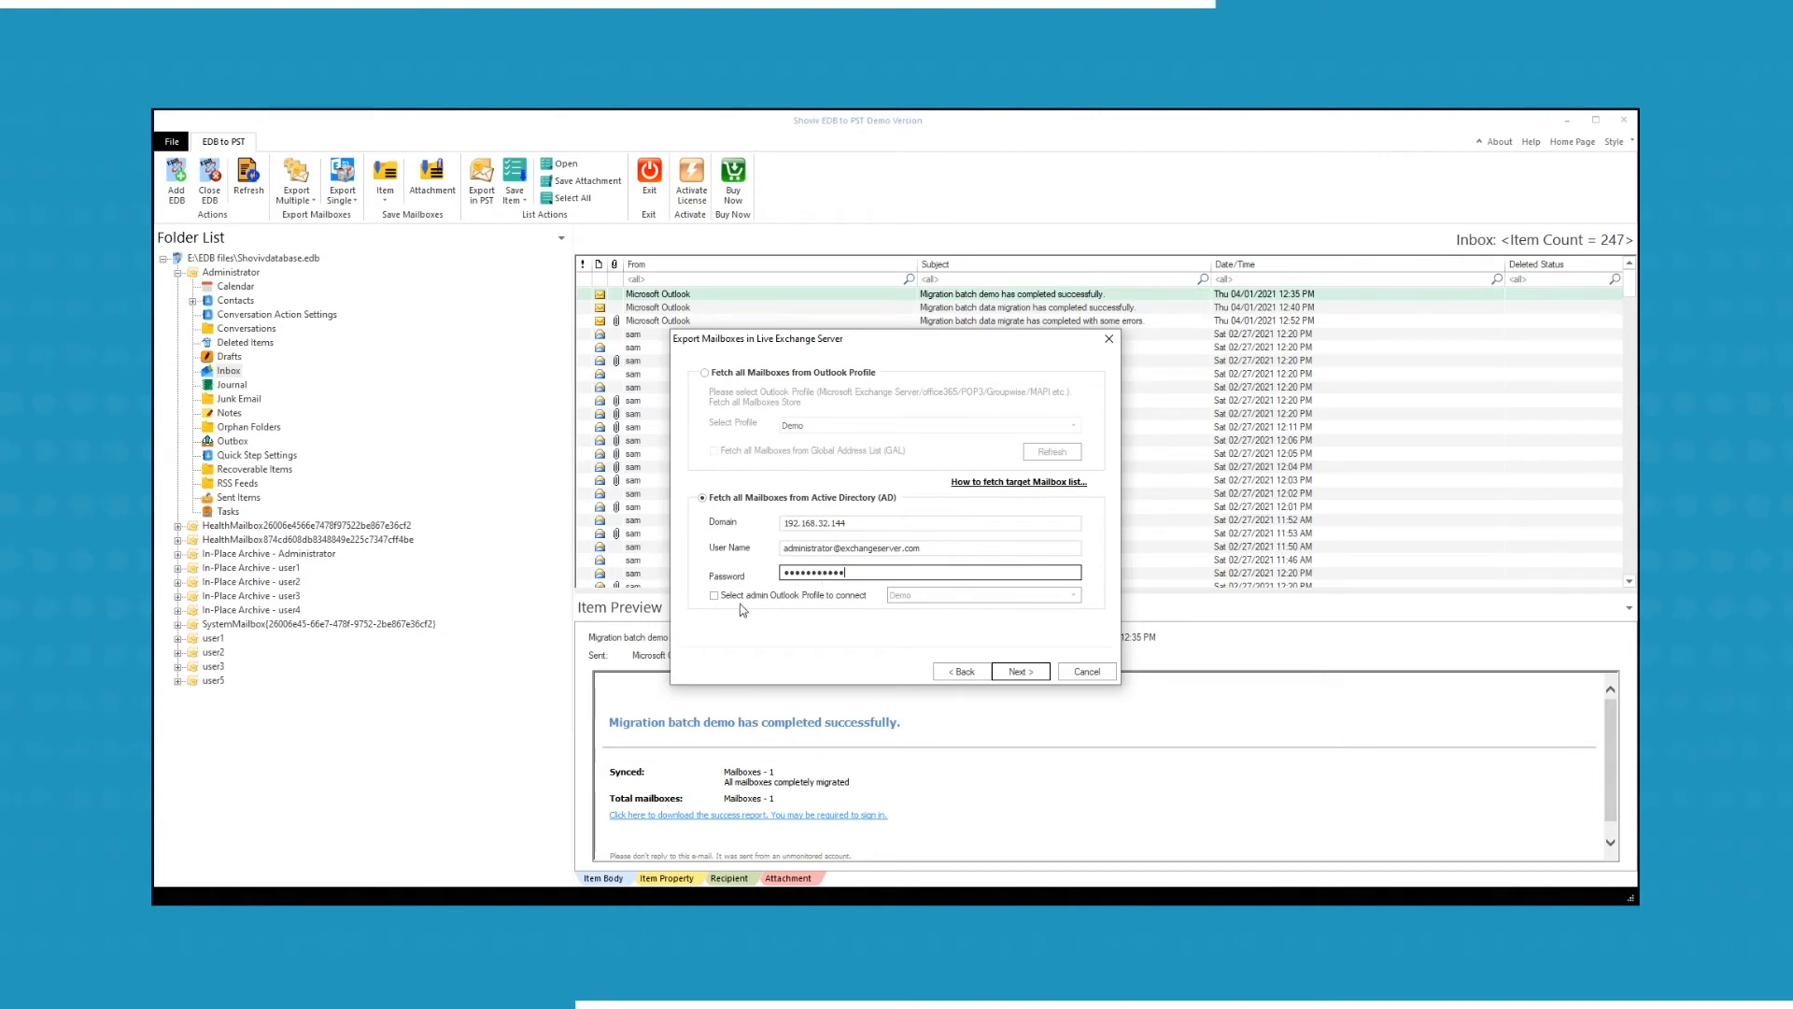
- Enable connecting with an admin Outlook profile and keep Demo as the selected profile
left_click(713, 595)
left_click(1043, 598)
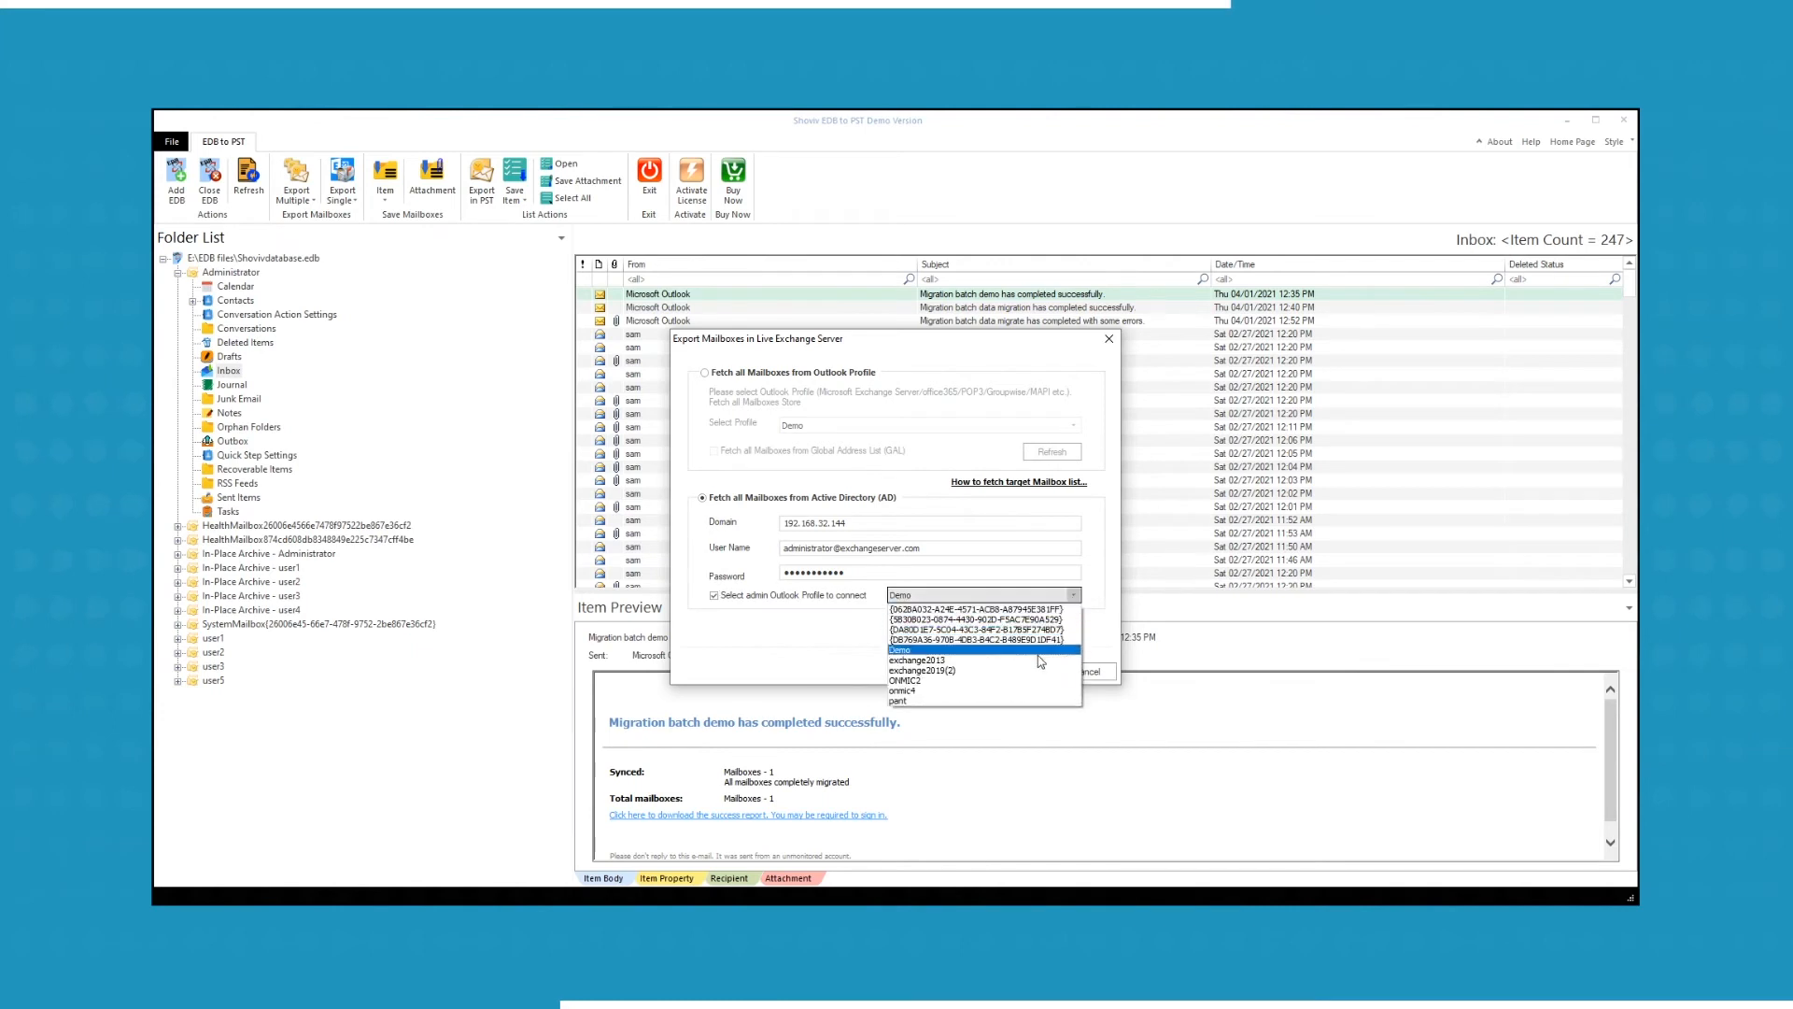
left_click(1074, 595)
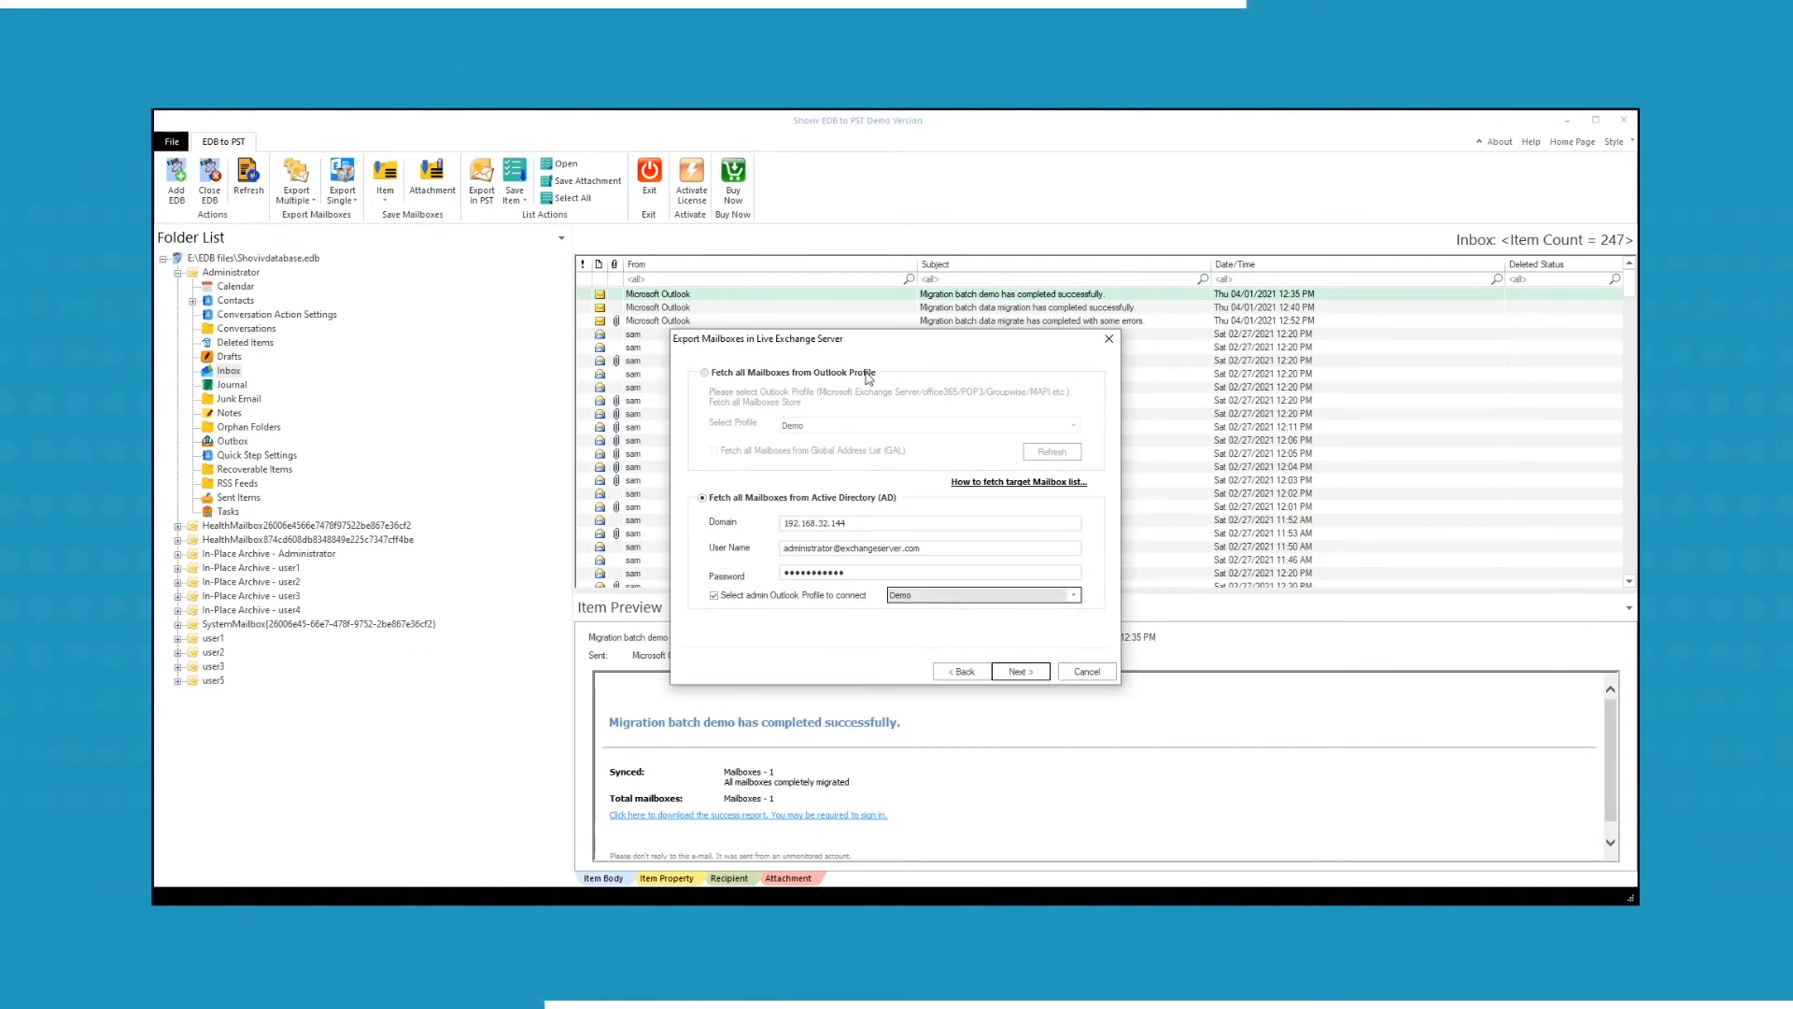
- Switch the Live Exchange export to fetching all mailboxes from the Outlook profile Demo
left_click(705, 374)
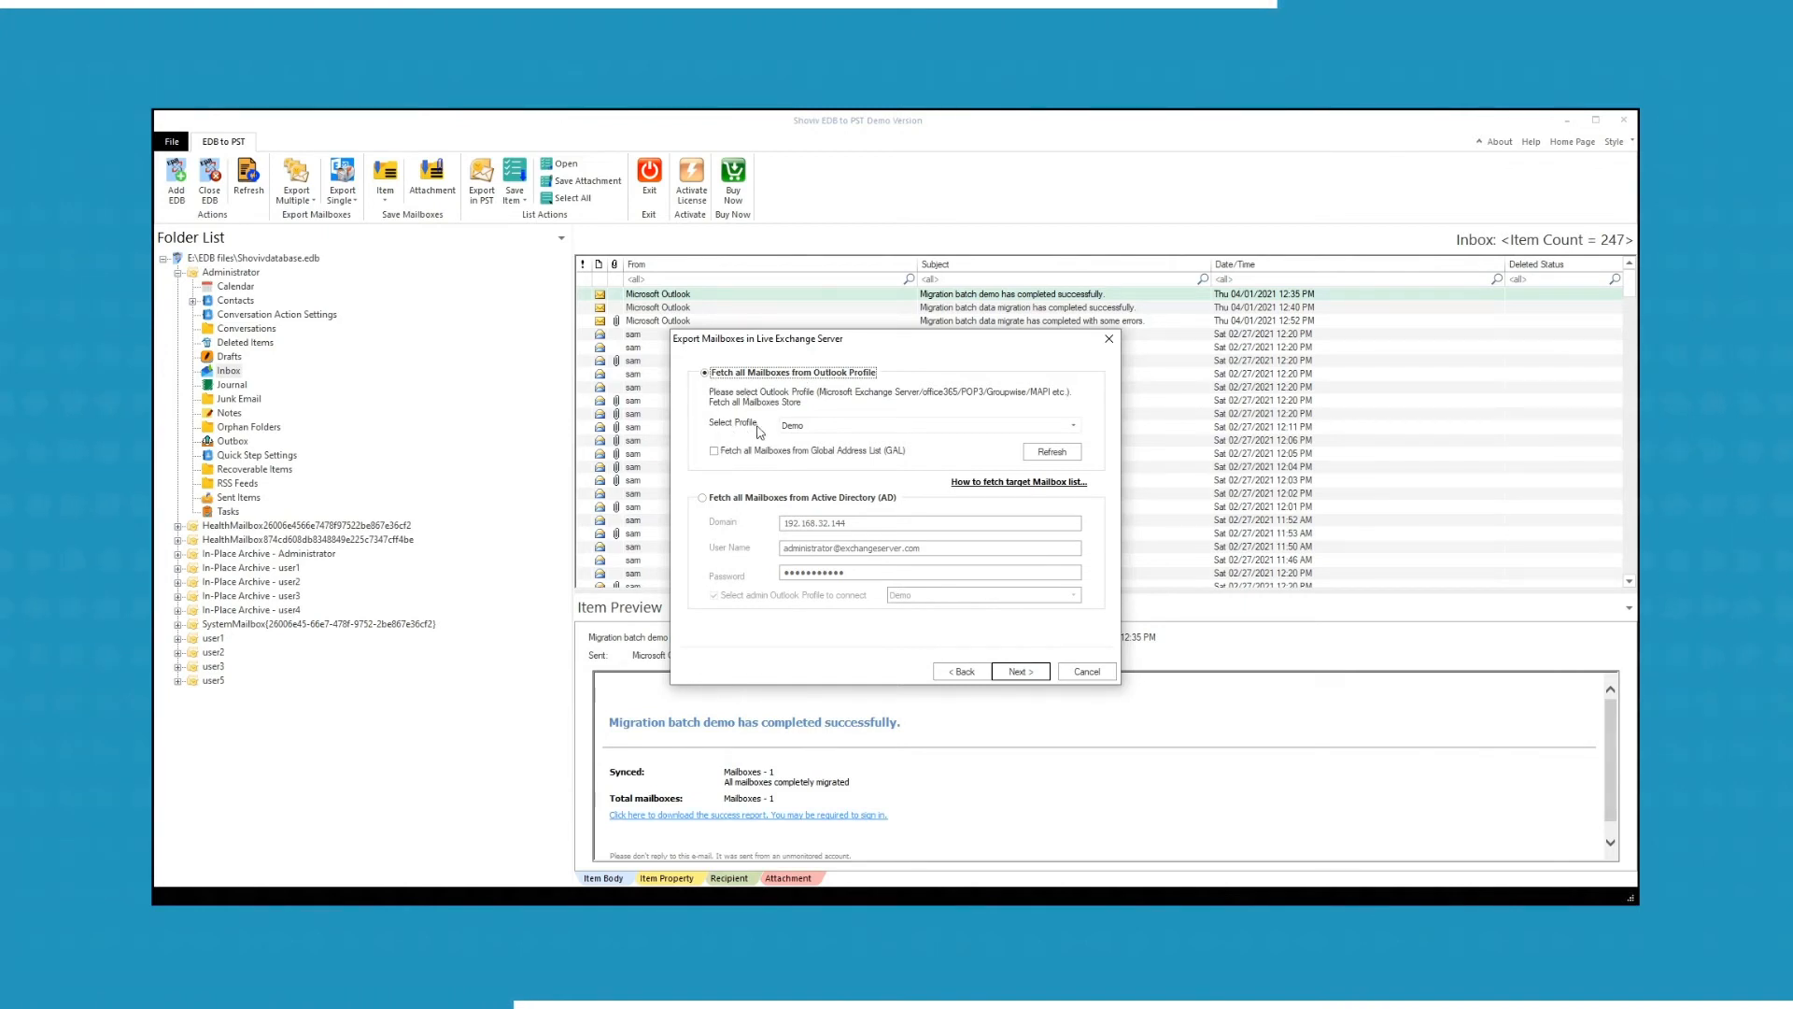
left_click(1074, 426)
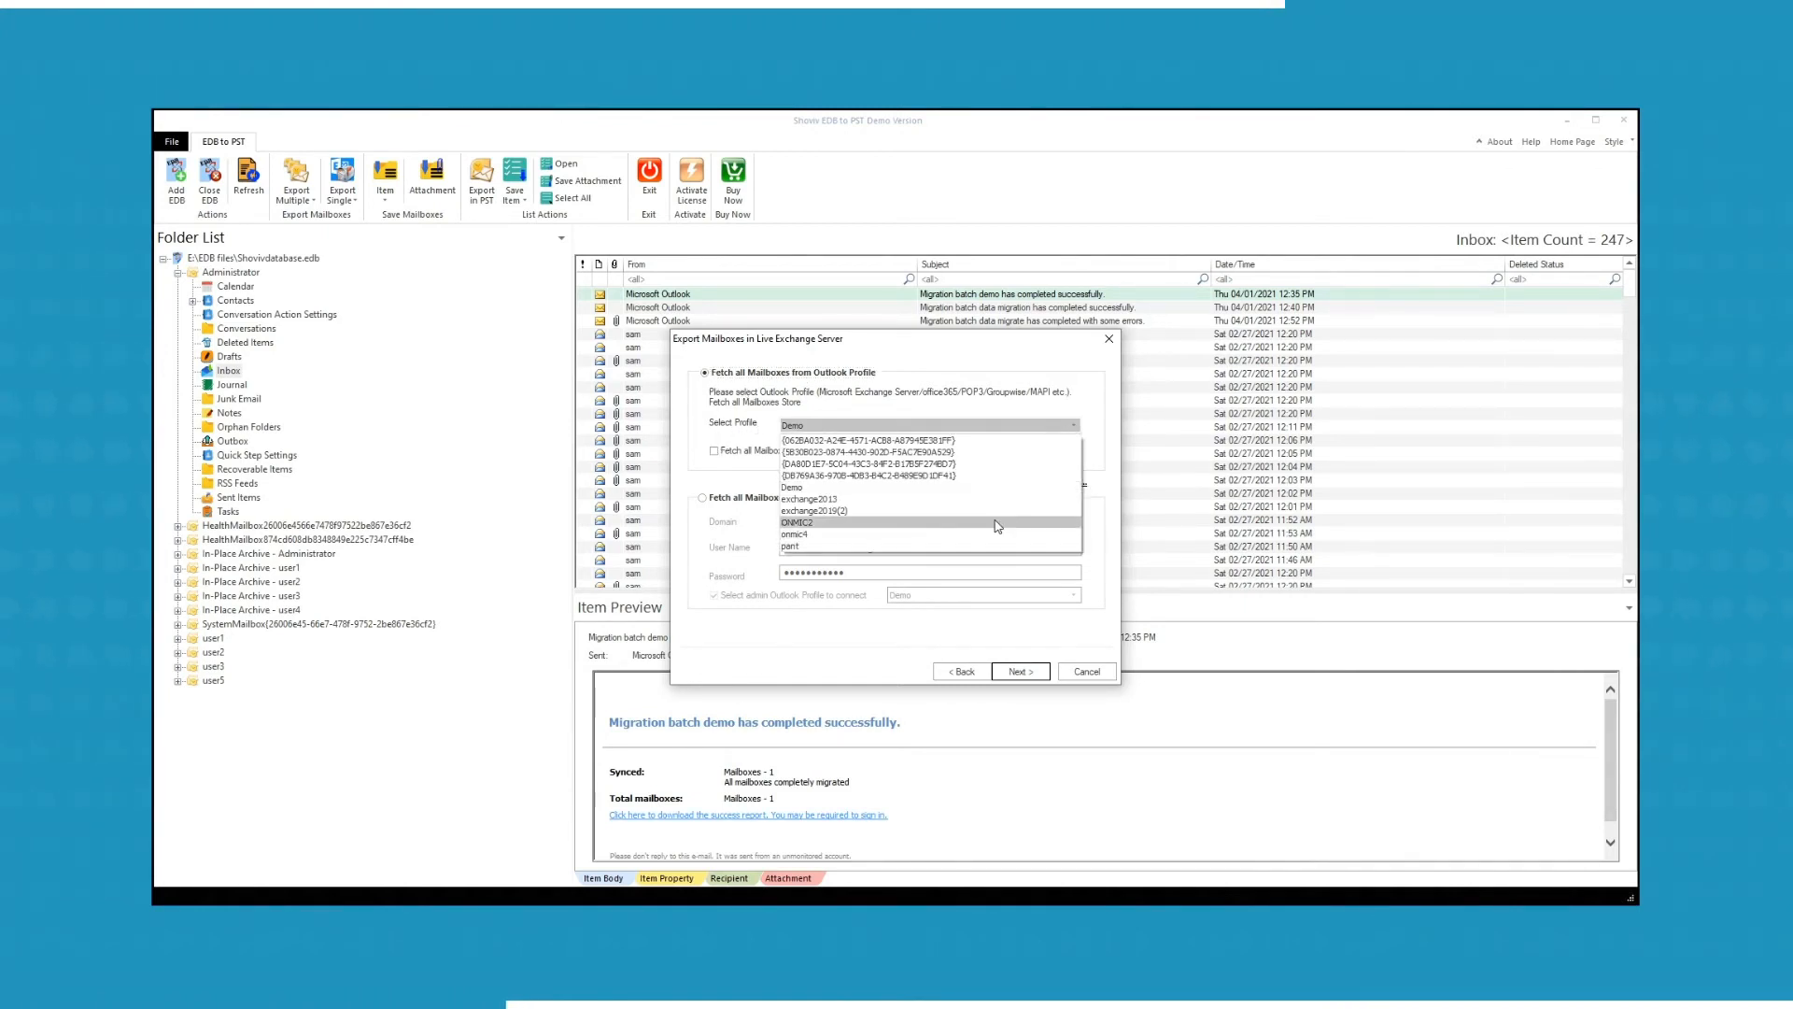
left_click(1075, 425)
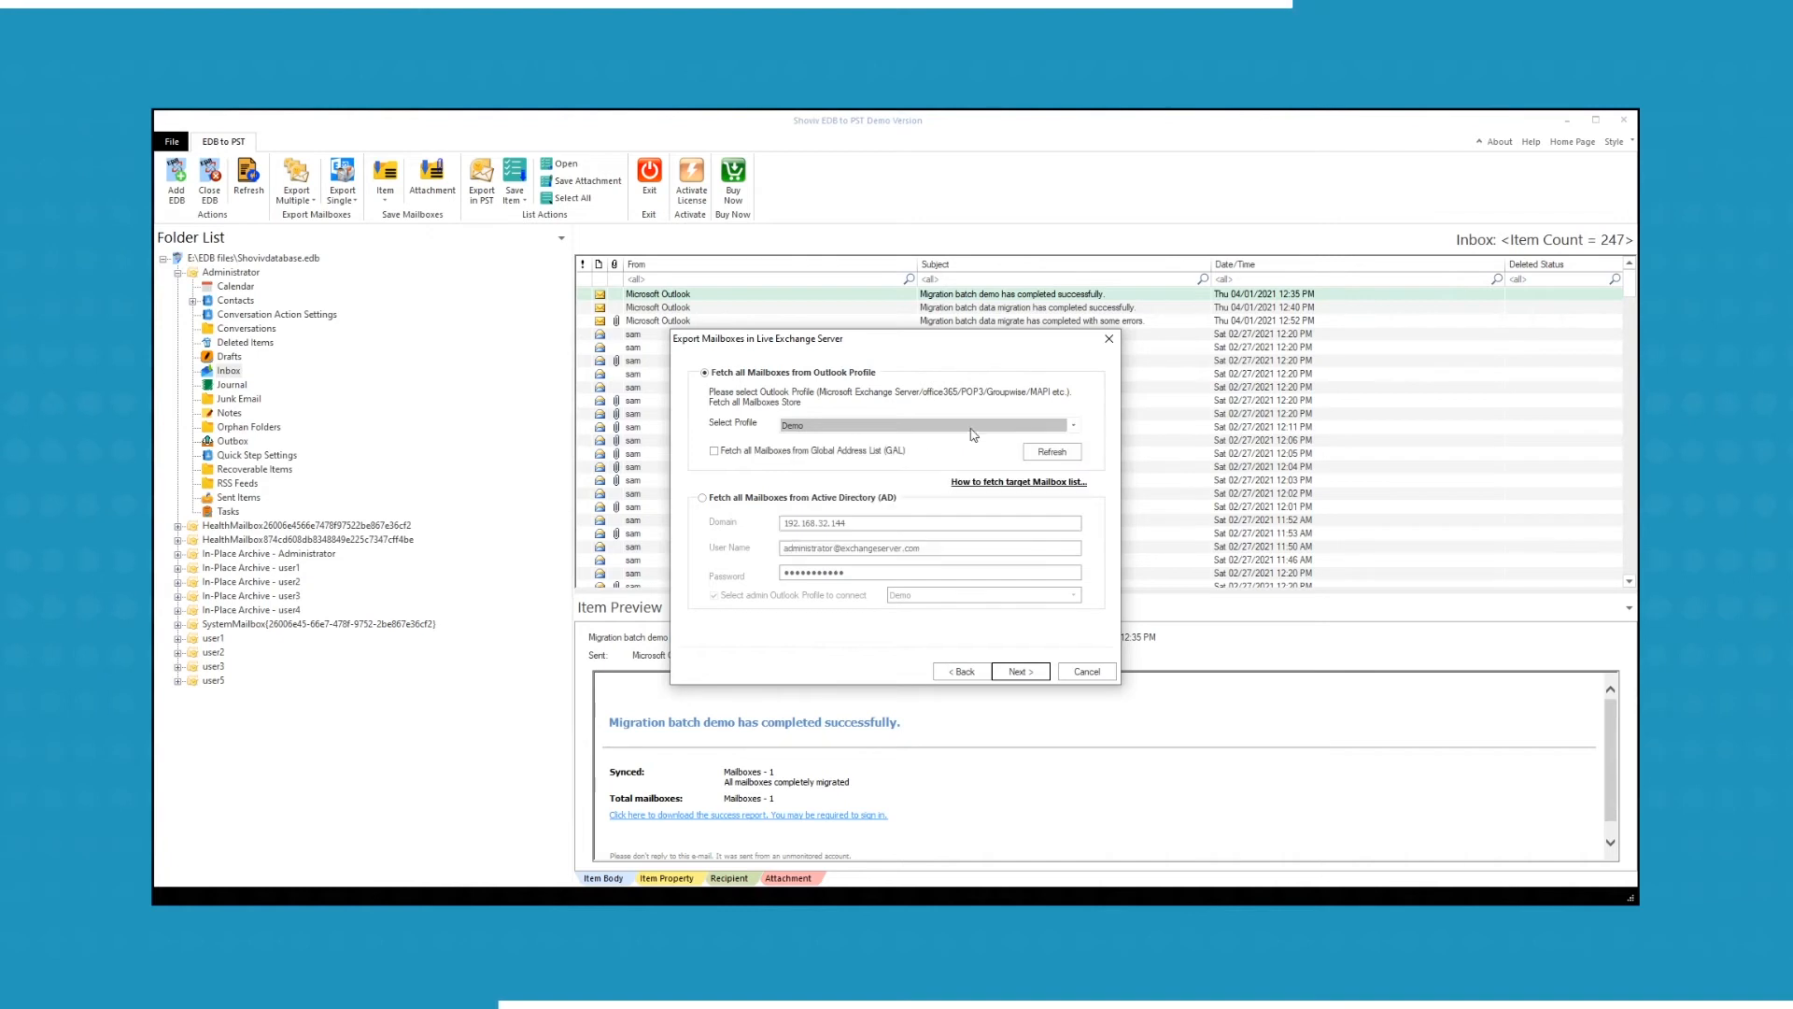
left_click(714, 451)
left_click(714, 453)
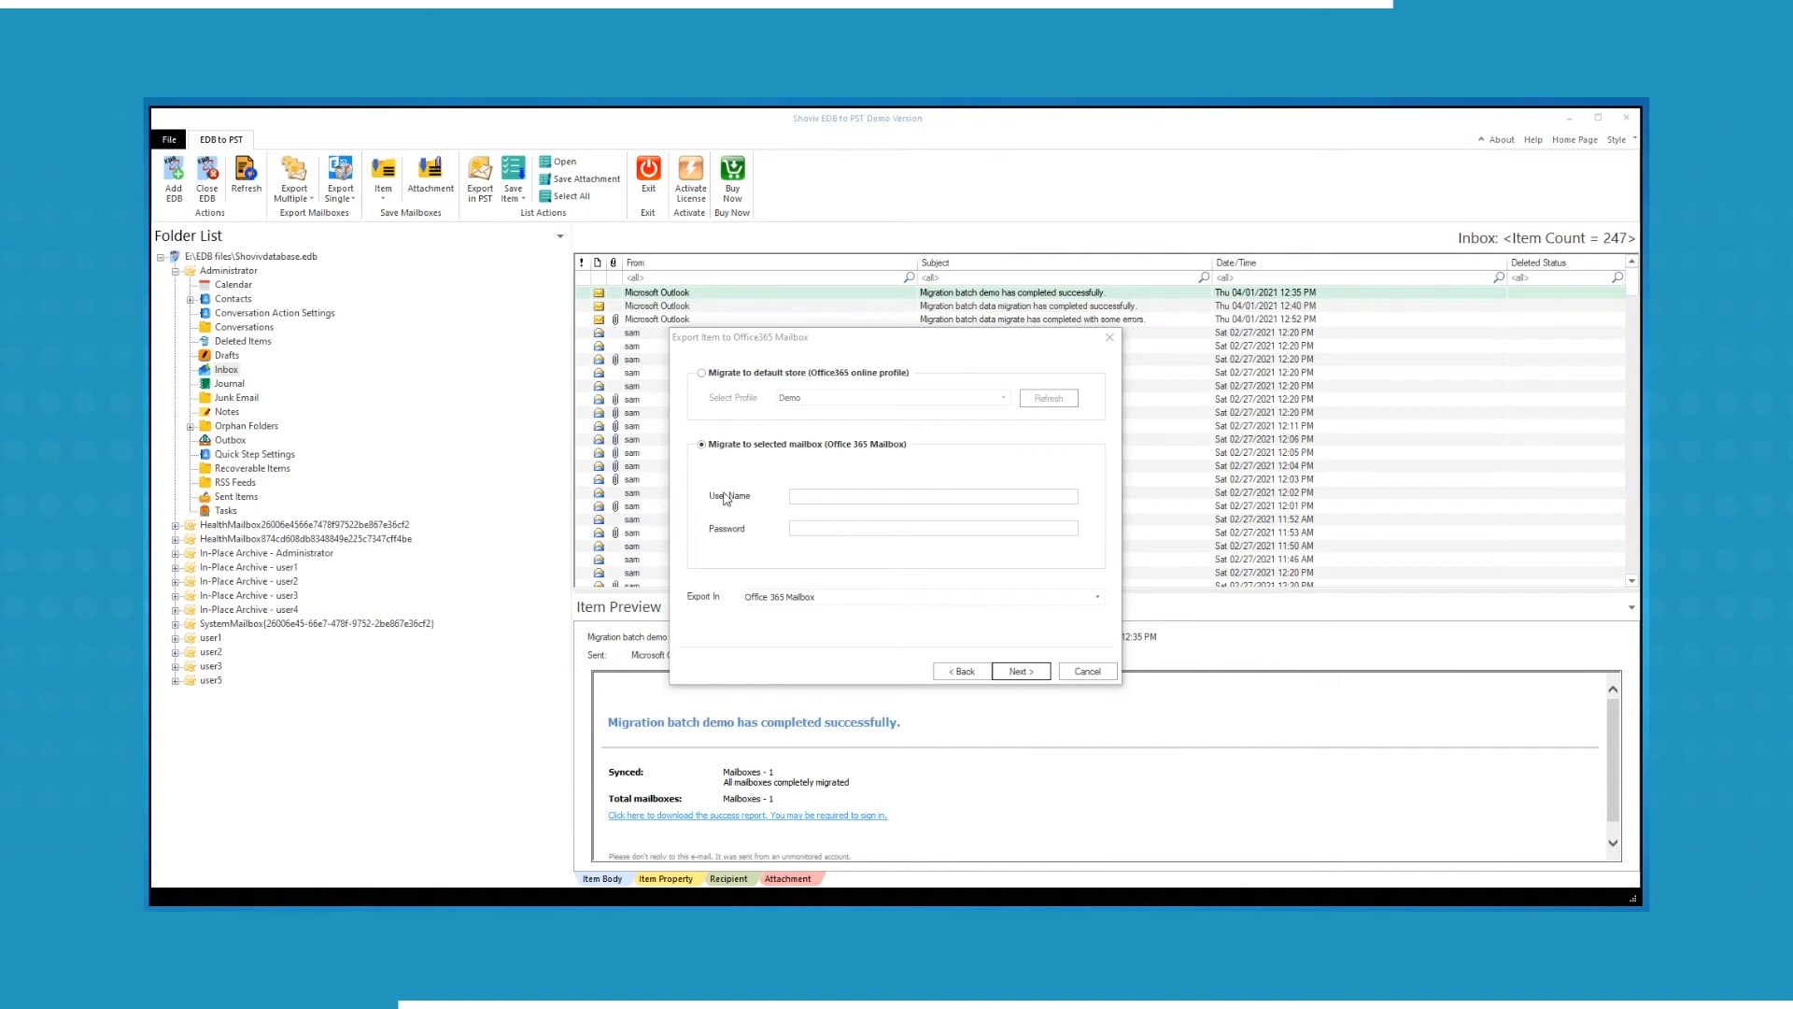
- Enter the user name and password of the target Office 365 mailbox and choose Office 365 Mailbox as the export destination
left_click(794, 496)
key("ctrl+v")
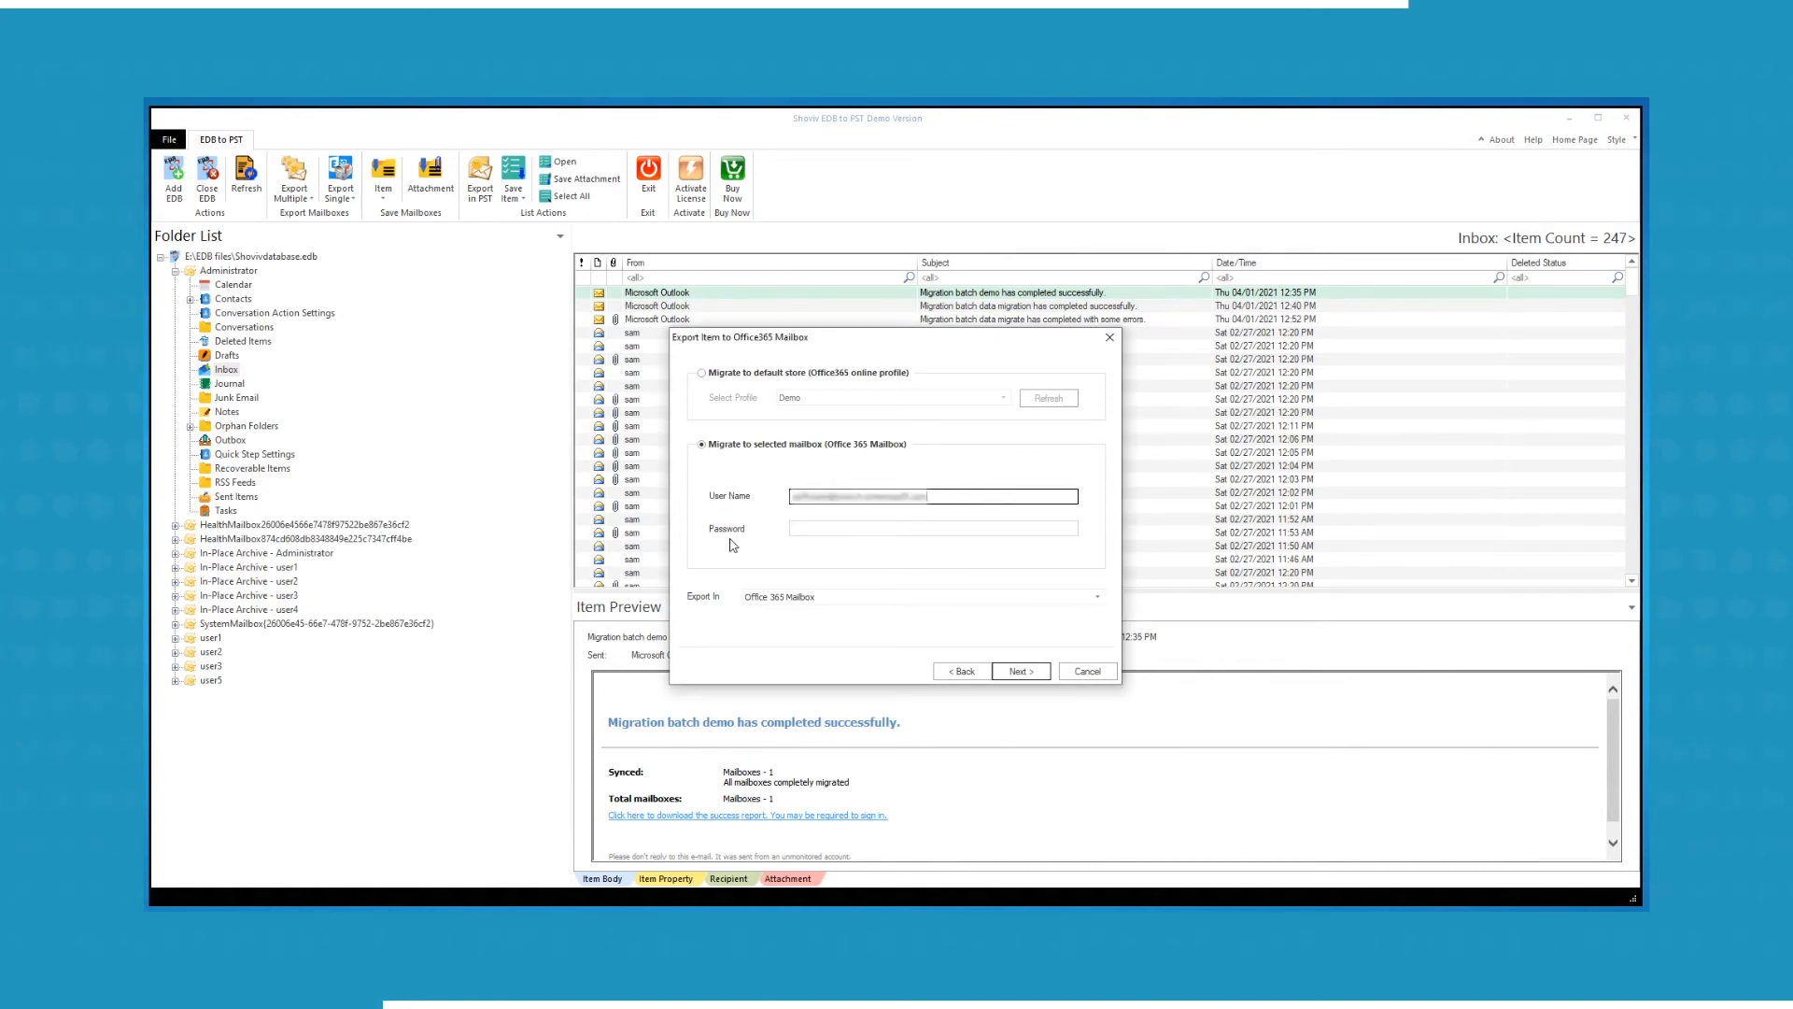
left_click(801, 529)
type("•••••••")
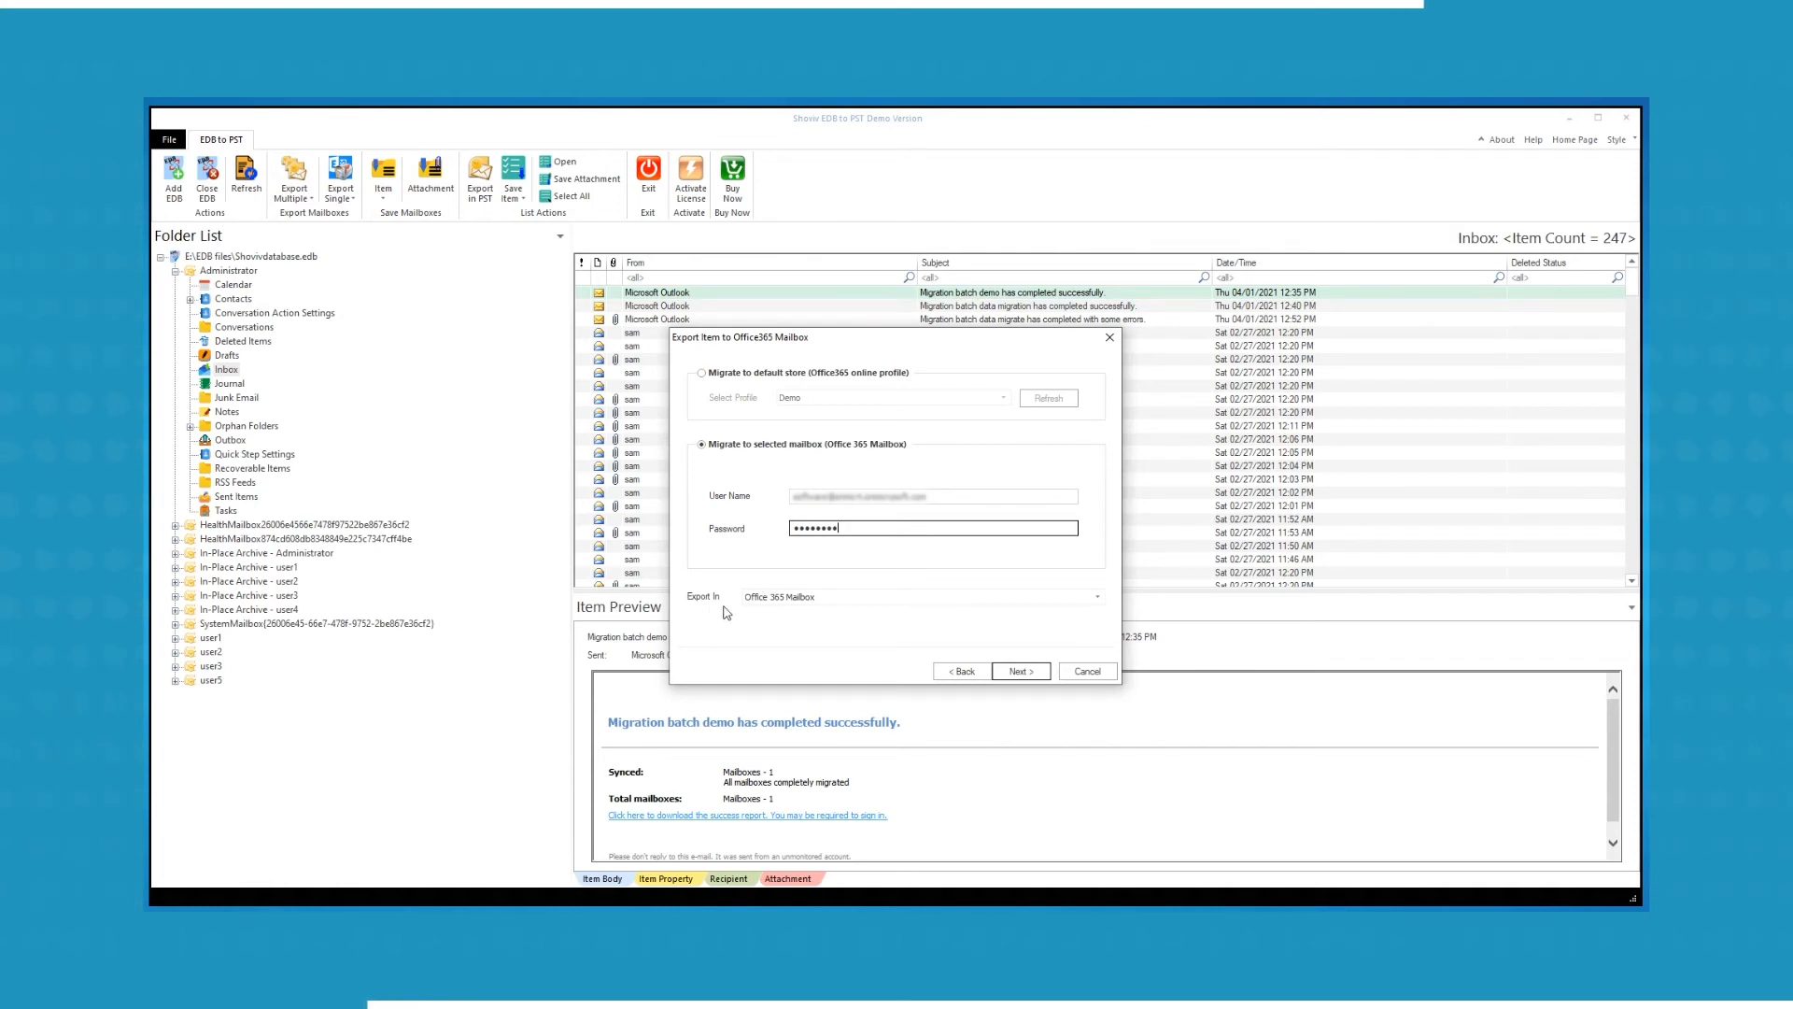
left_click(1097, 601)
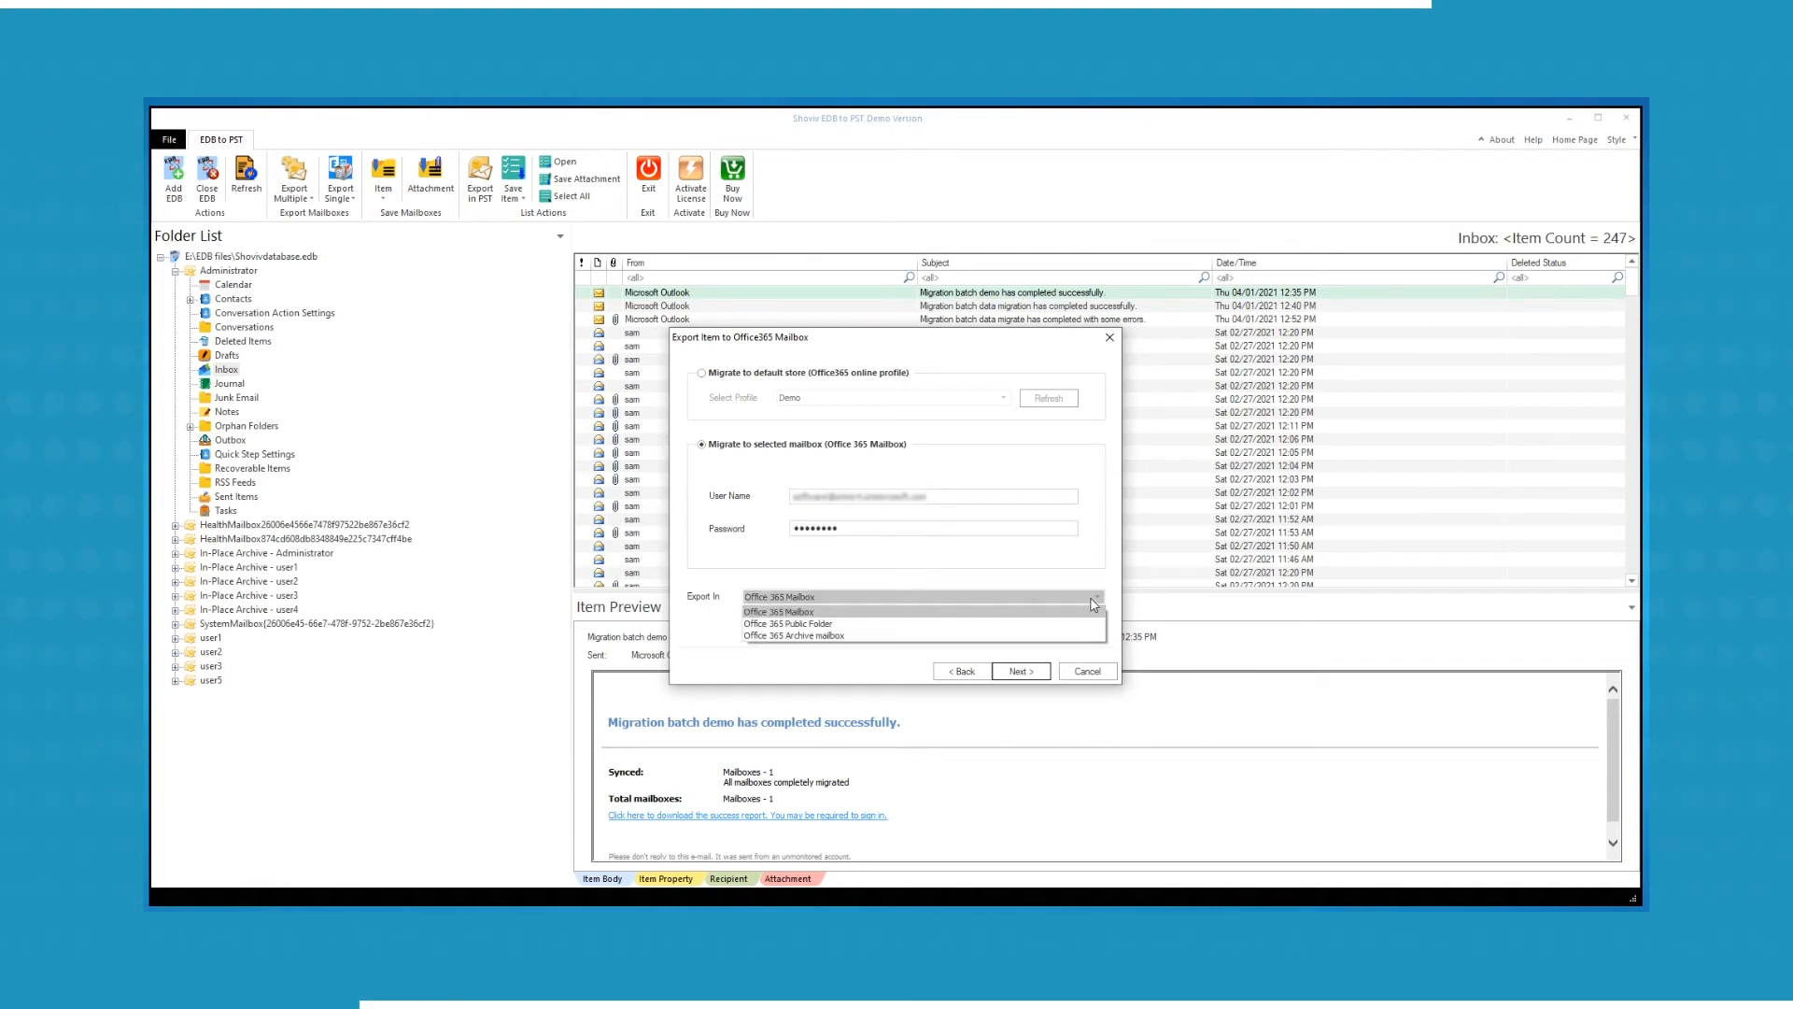
left_click(1009, 612)
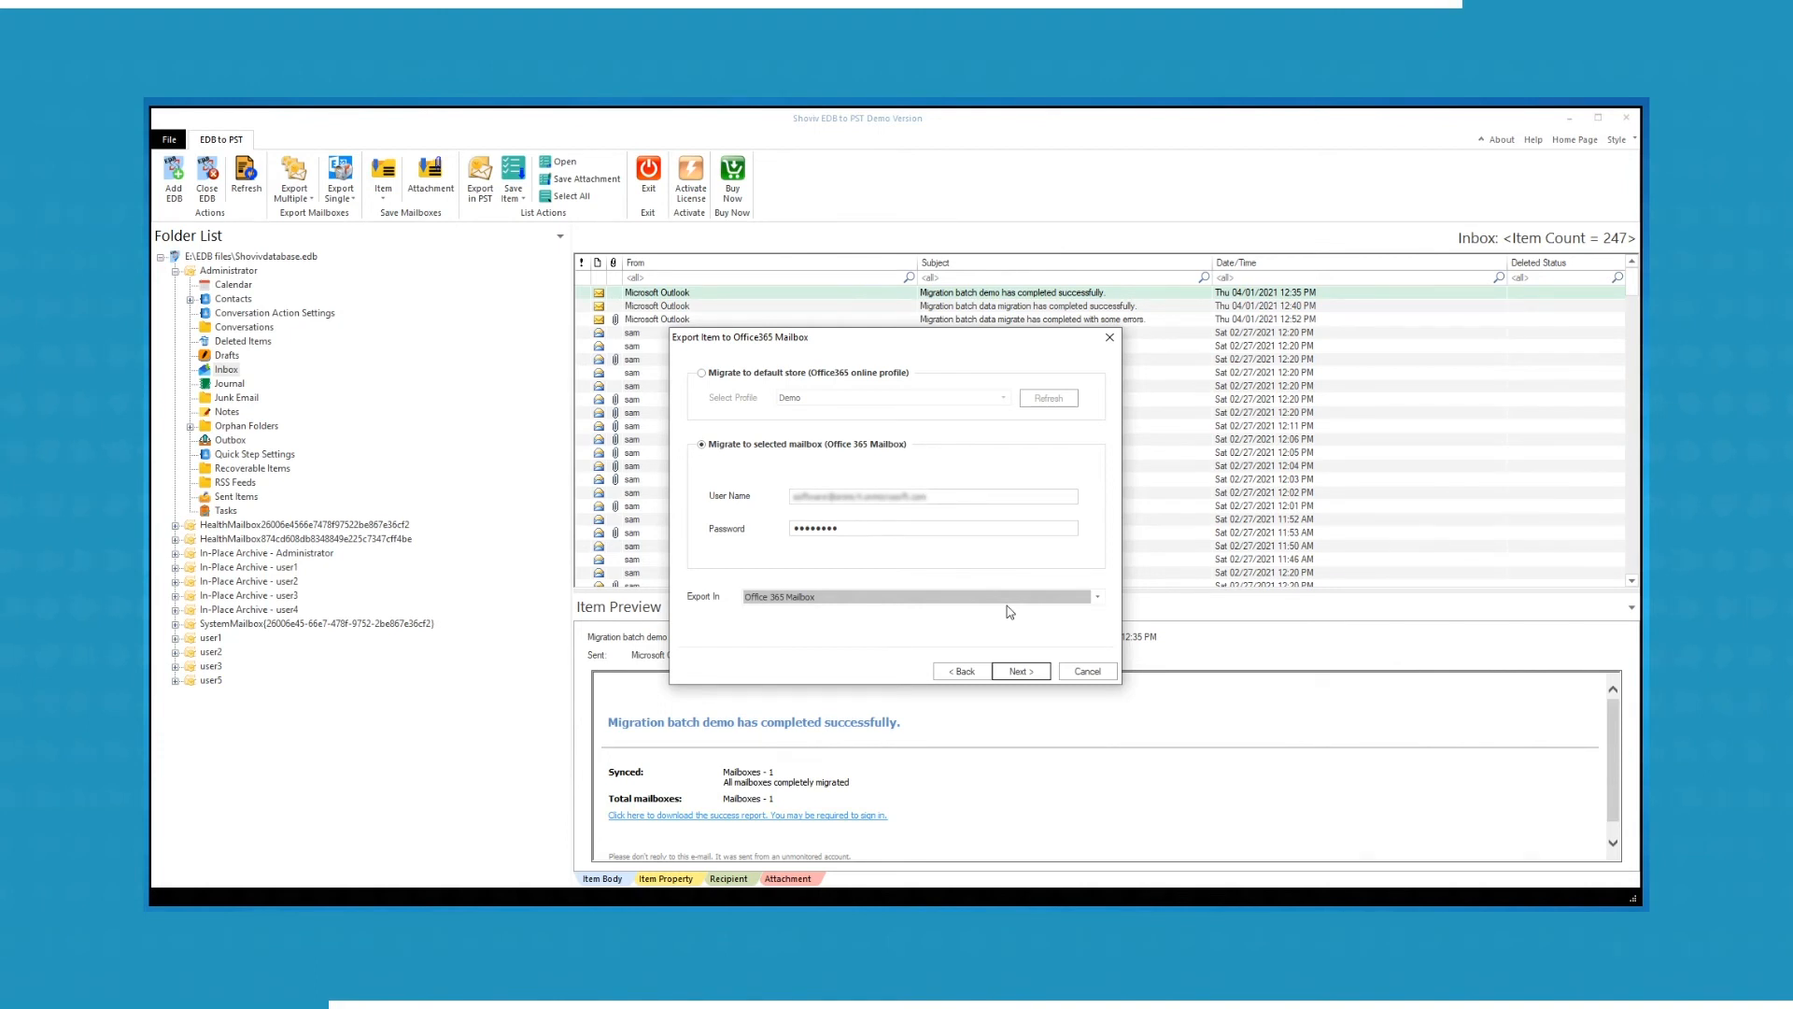
- Switch the Office 365 item export to the default store, using the Demo profile
left_click(701, 372)
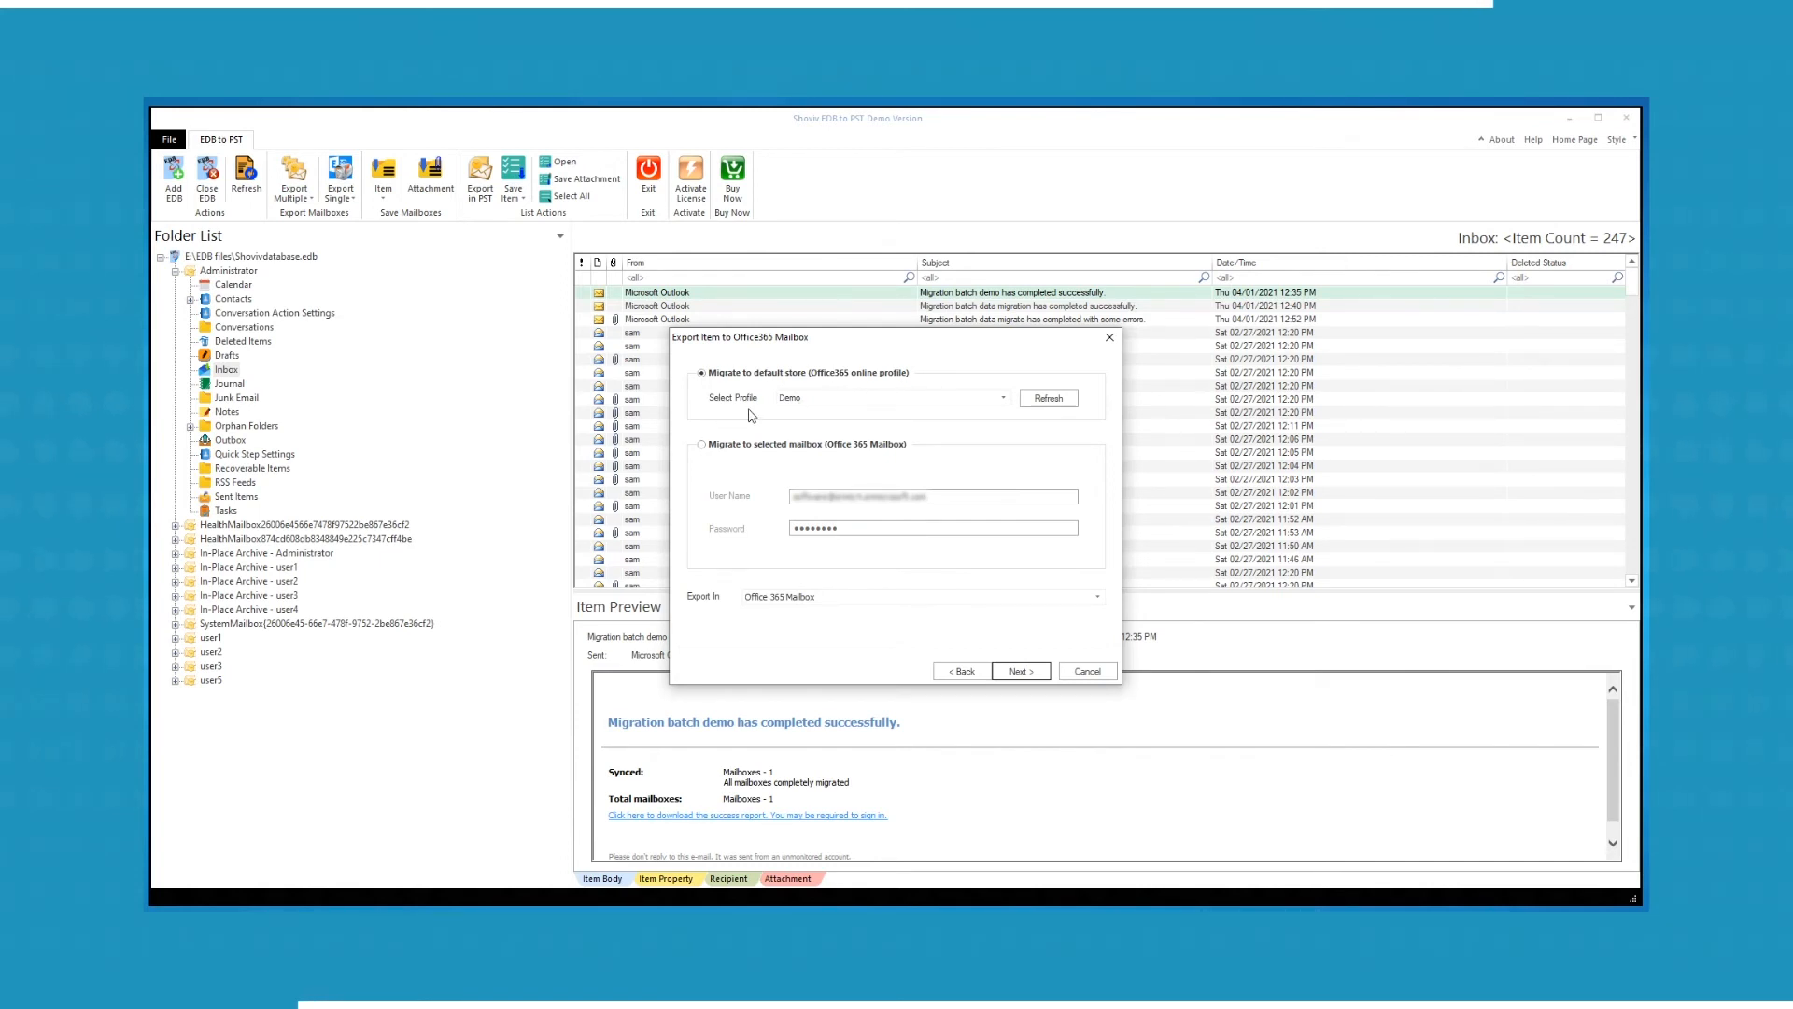
left_click(1003, 400)
left_click(1004, 401)
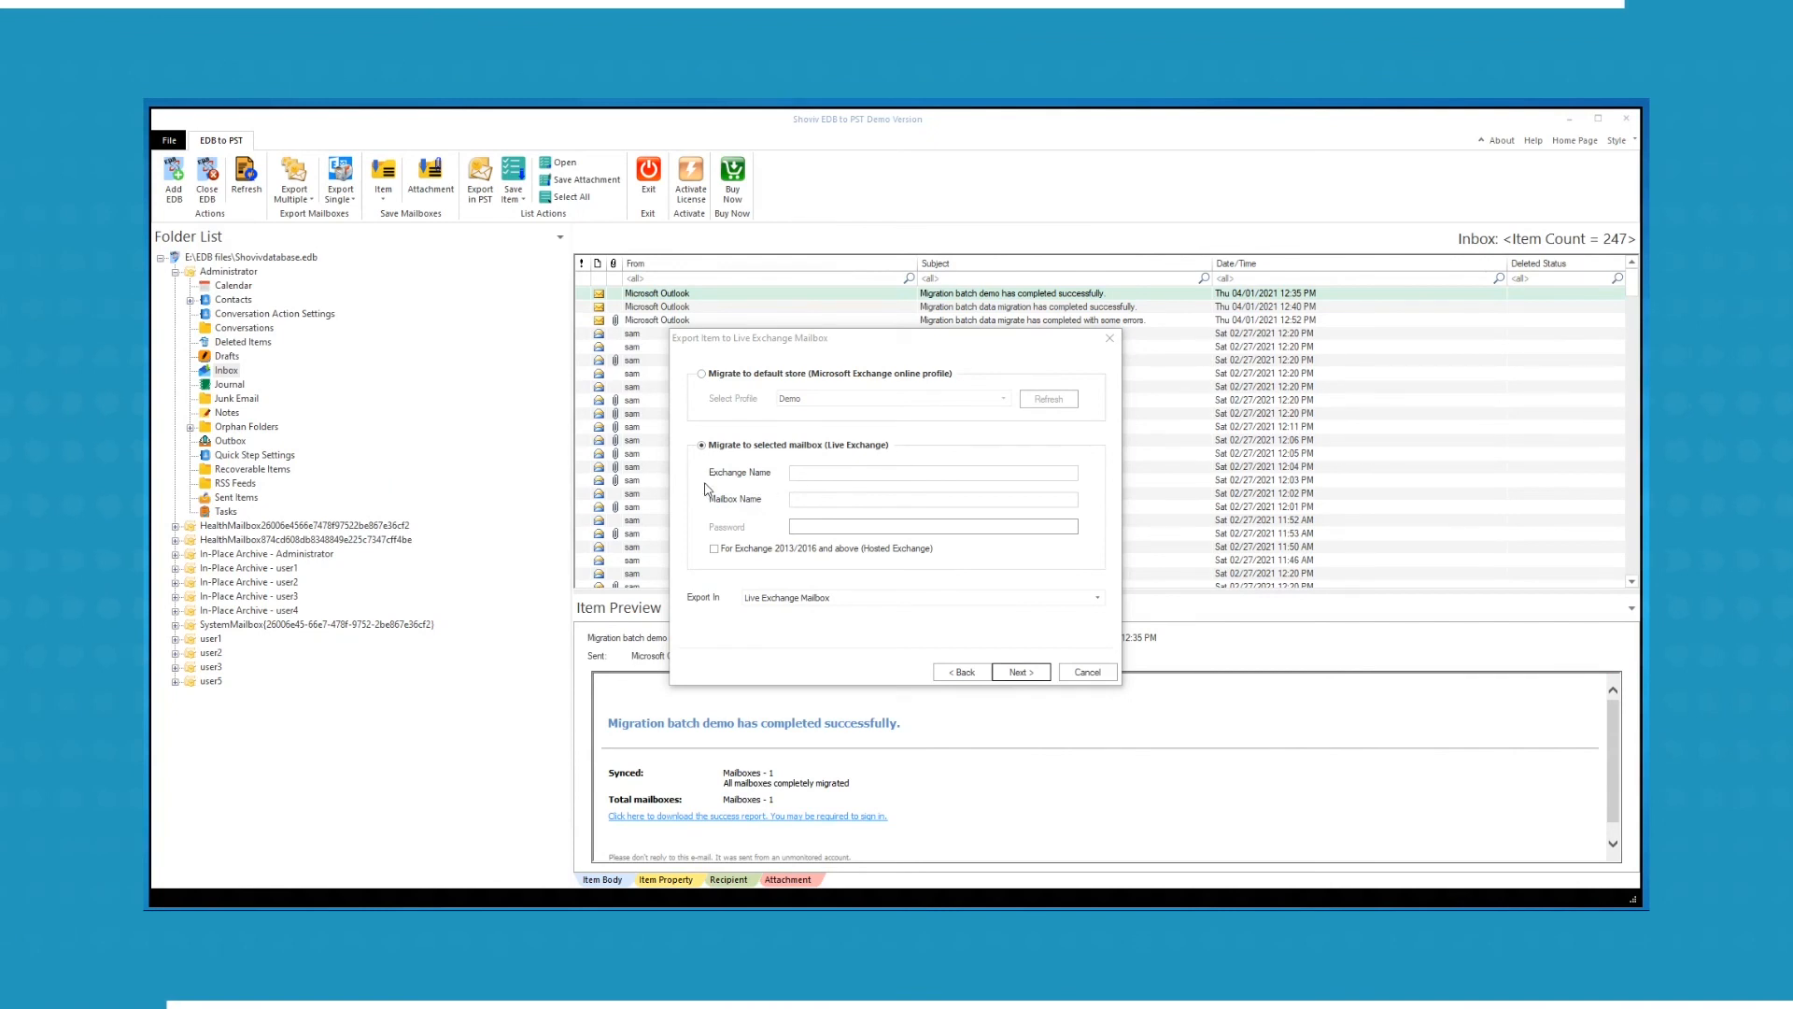
- Enter Exchange name 192.168.32.144, enable the hosted Exchange 2013/2016 option, fill in the user email and password, and export to Live Exchange Mailbox
left_click(818, 475)
type("192.168.32.144")
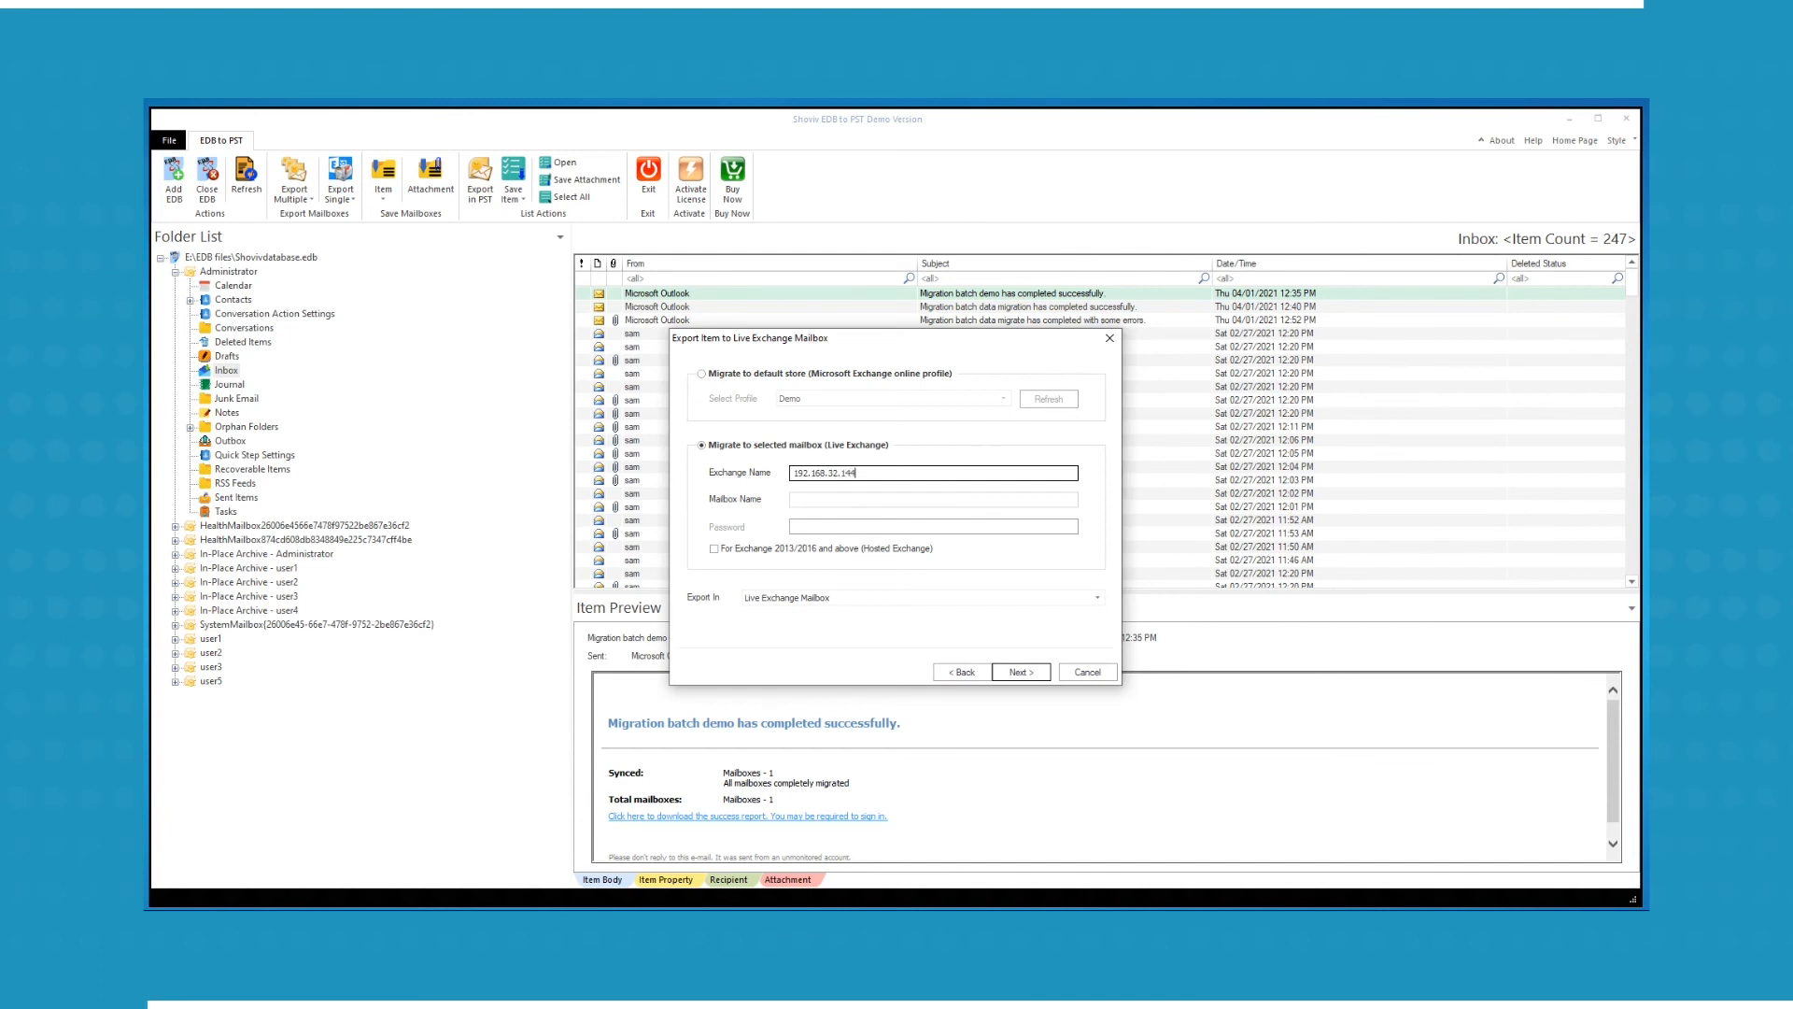
left_click(730, 553)
left_click(802, 503)
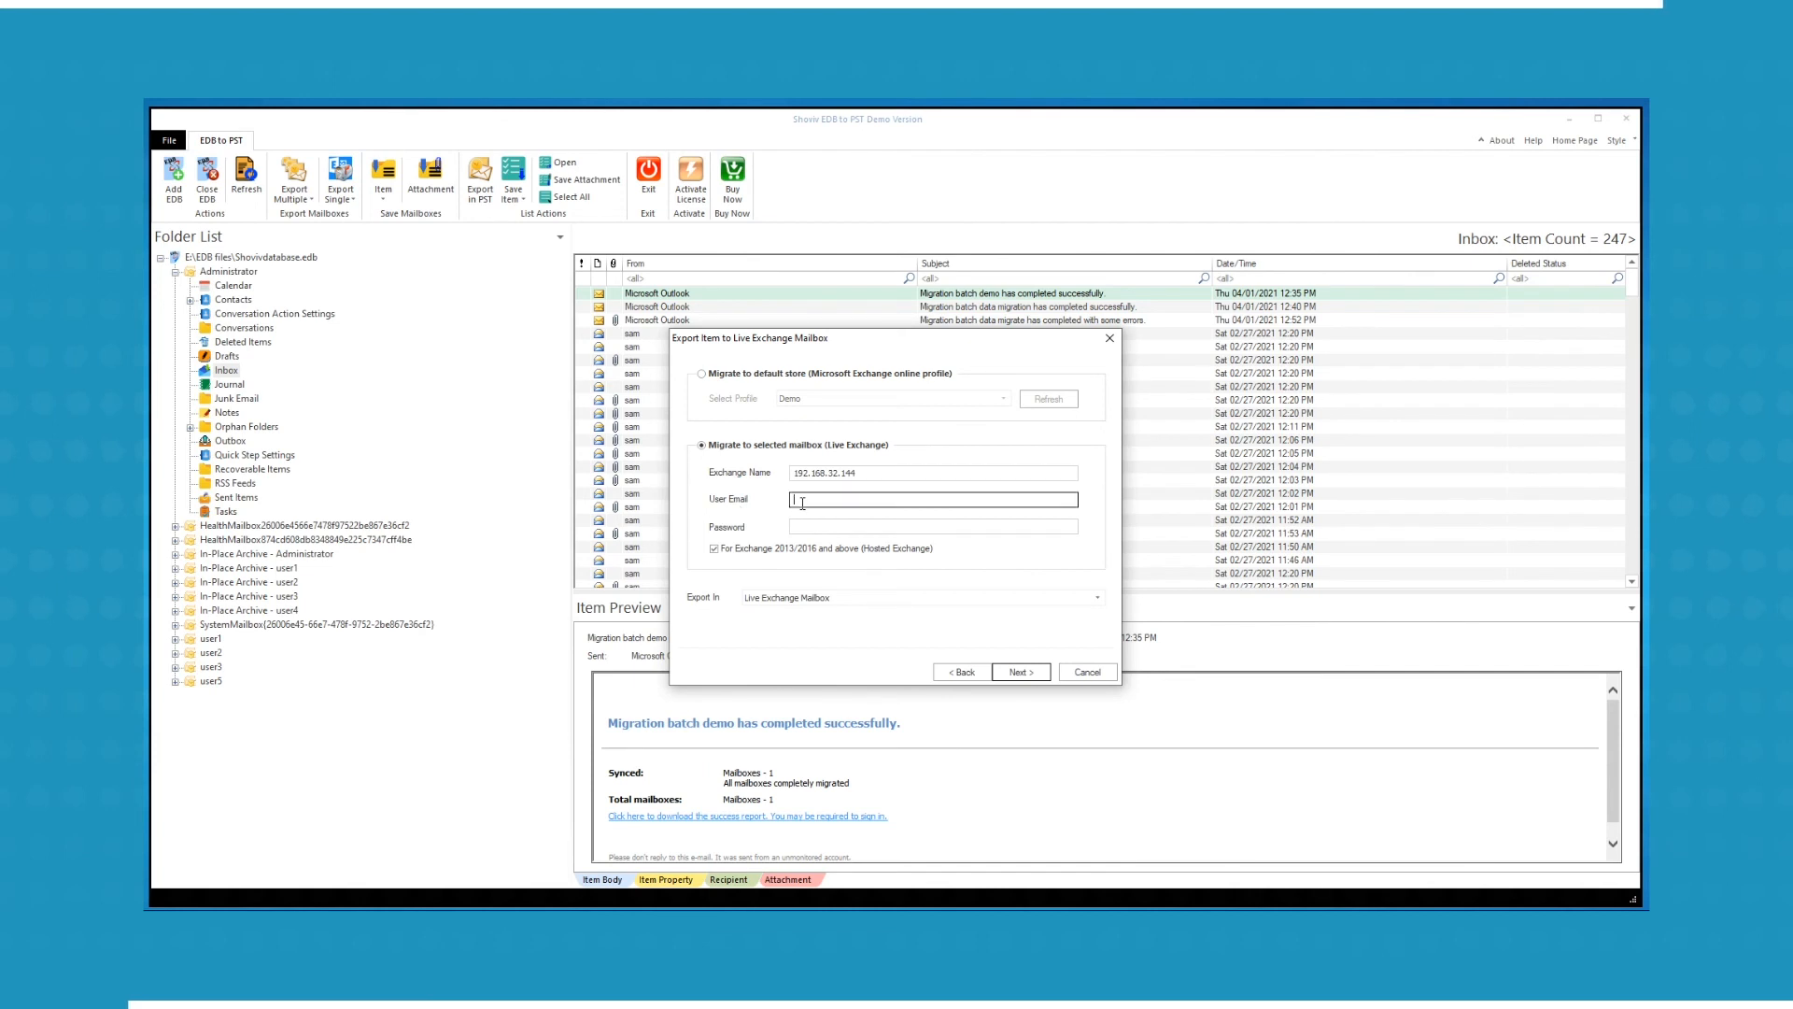
key("ctrl+v")
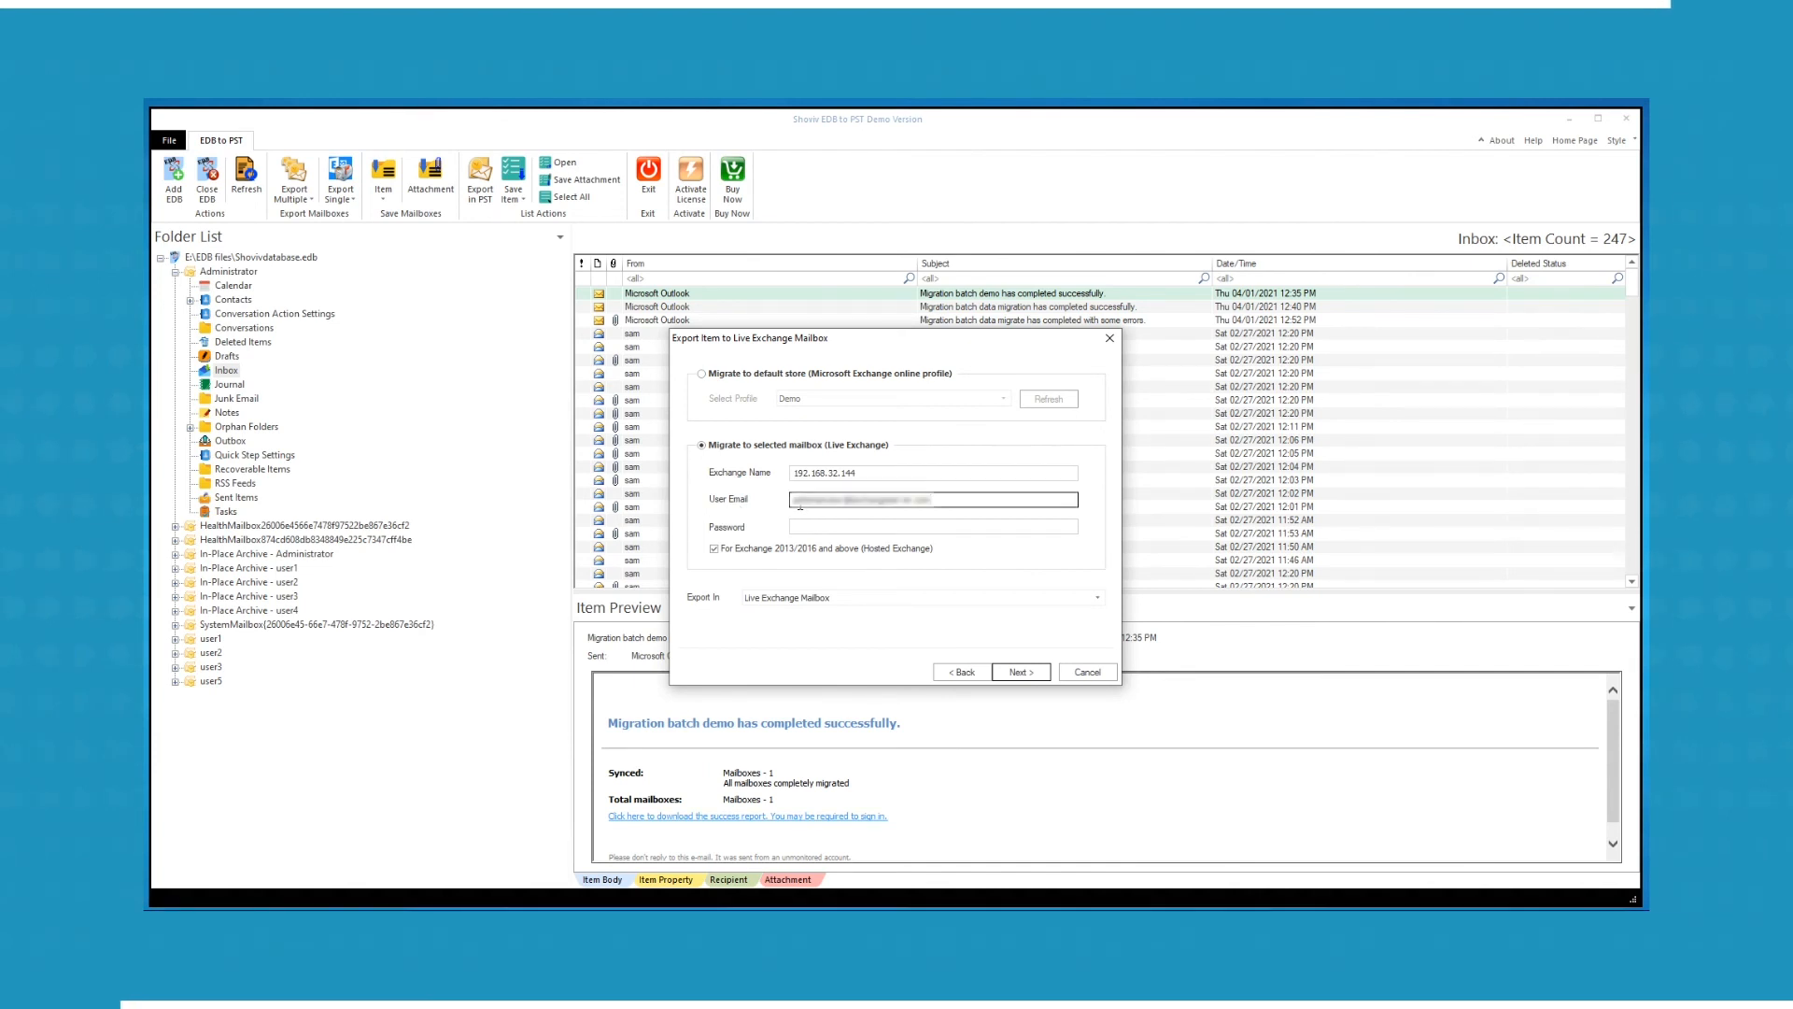
left_click(827, 527)
type("••••••••••••••")
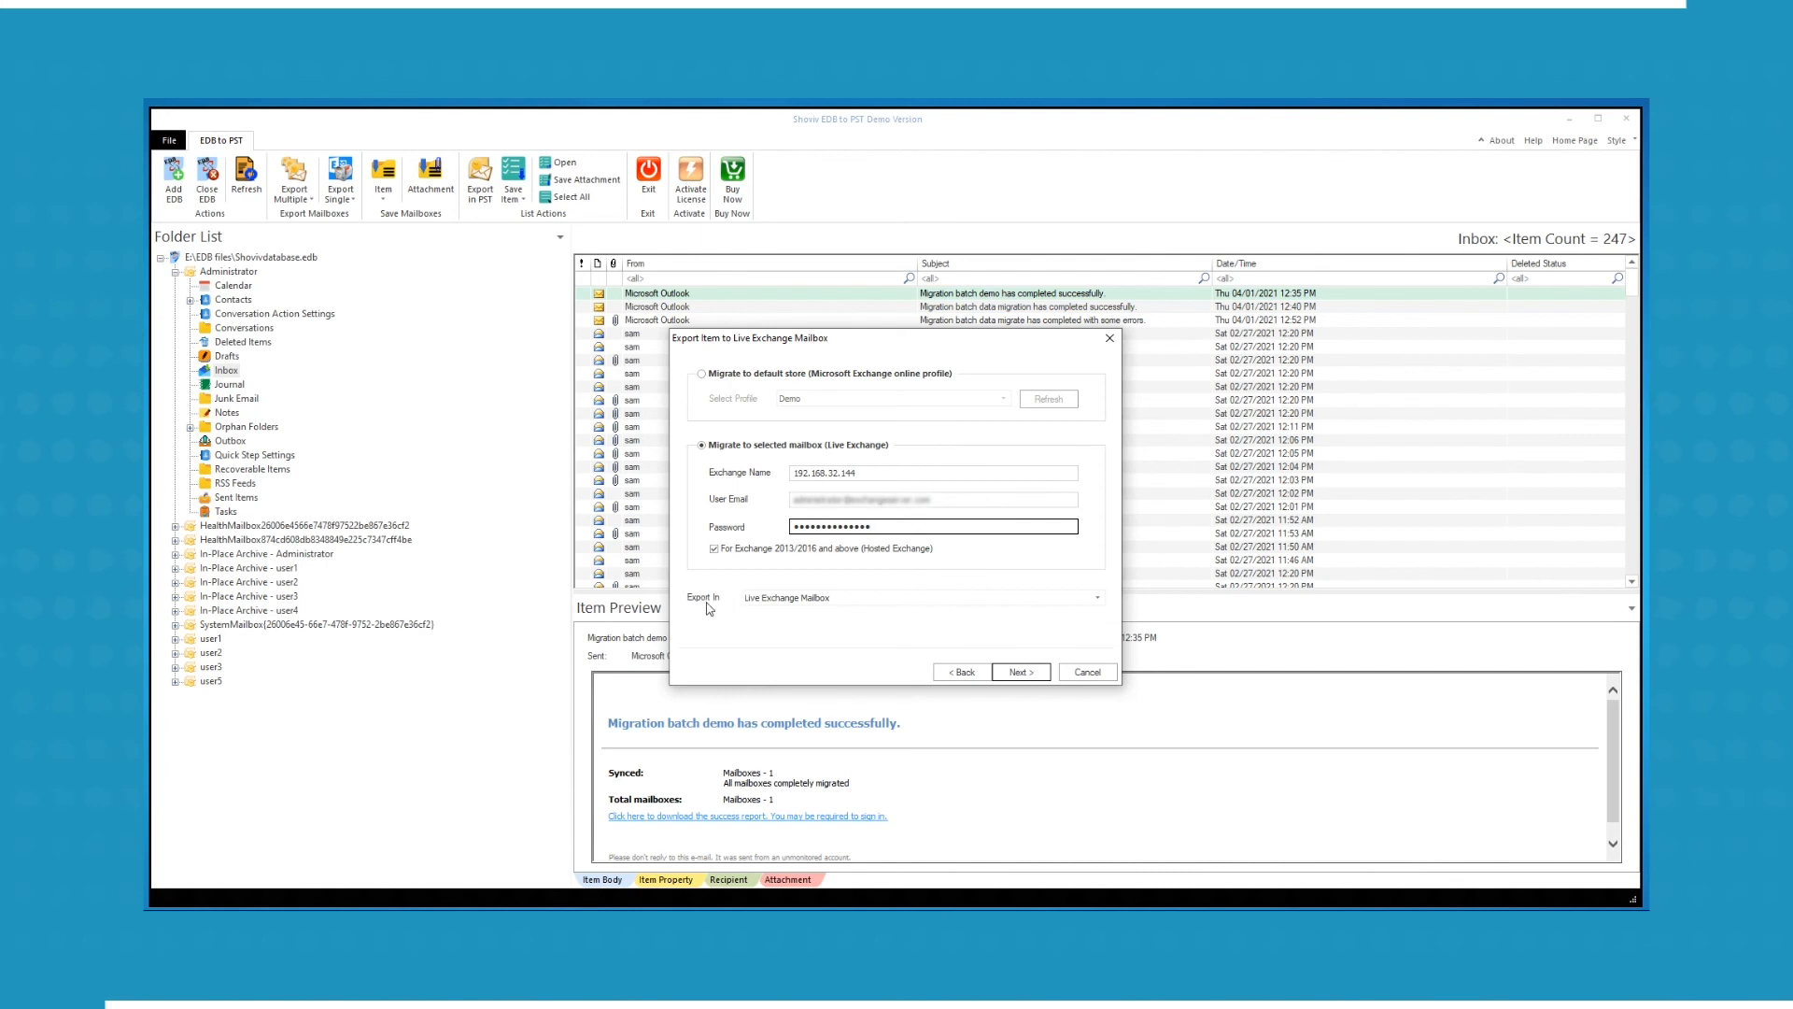
left_click(1098, 600)
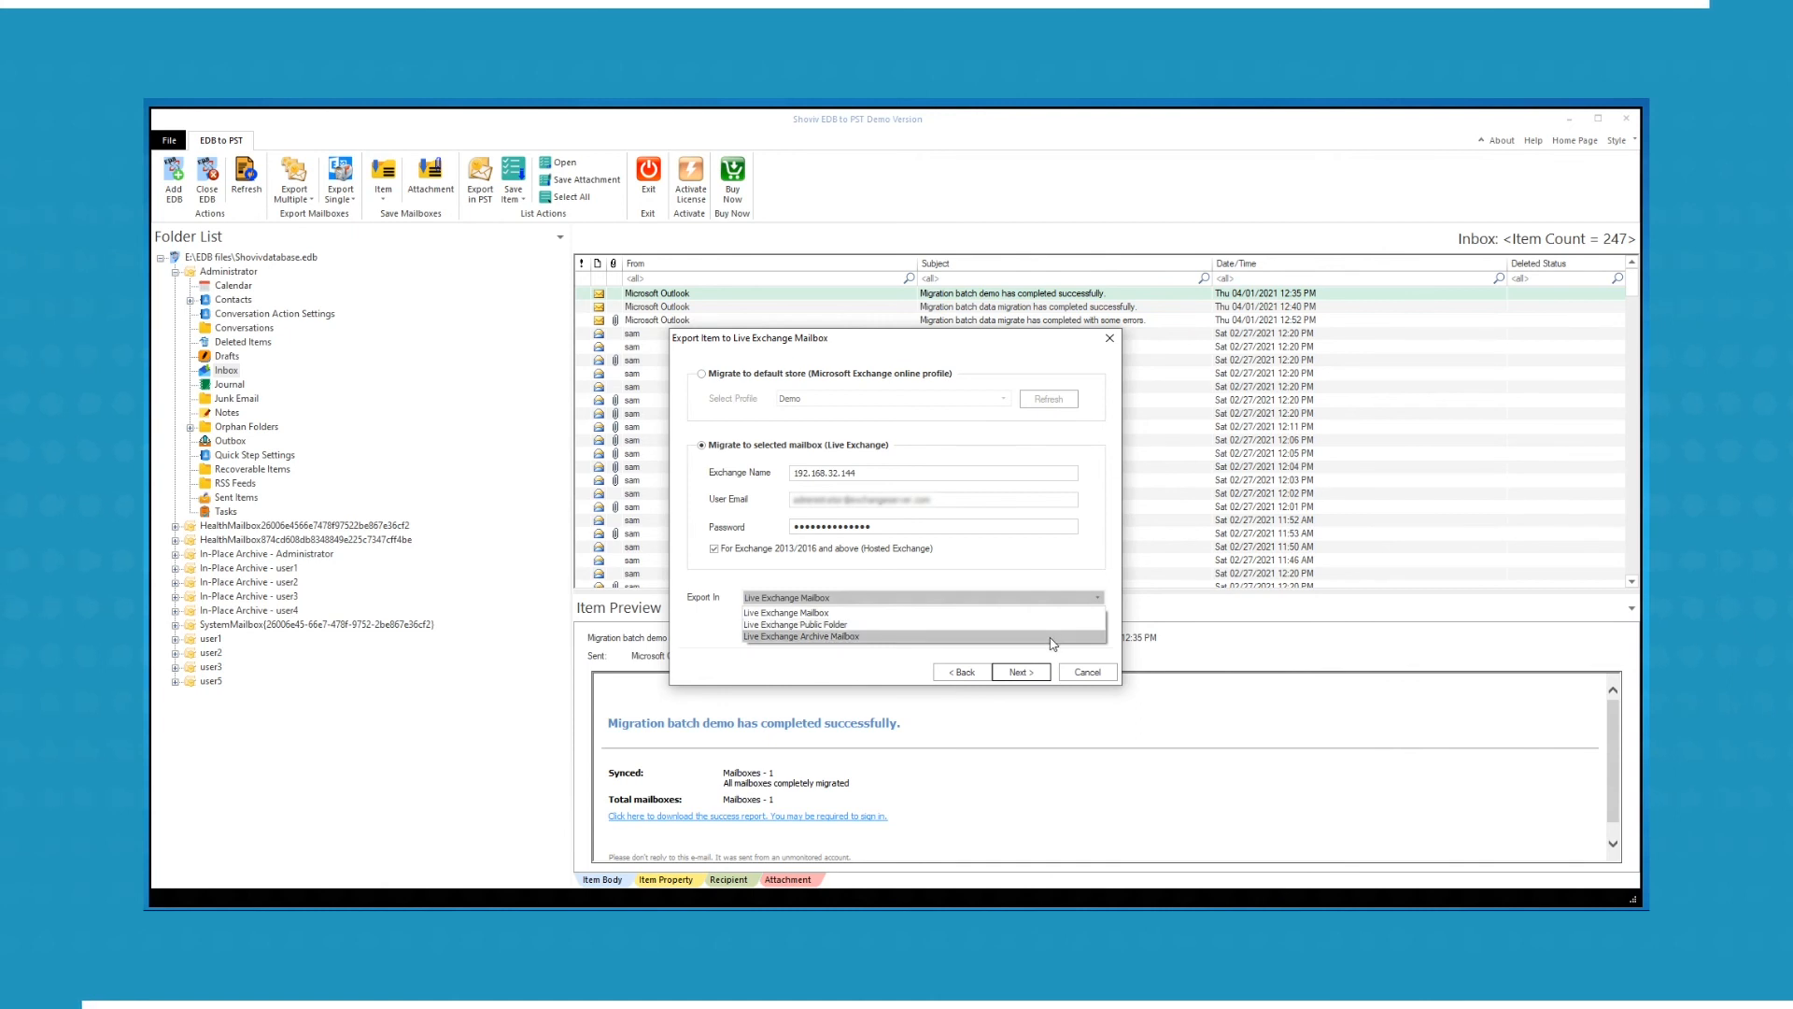
left_click(1005, 612)
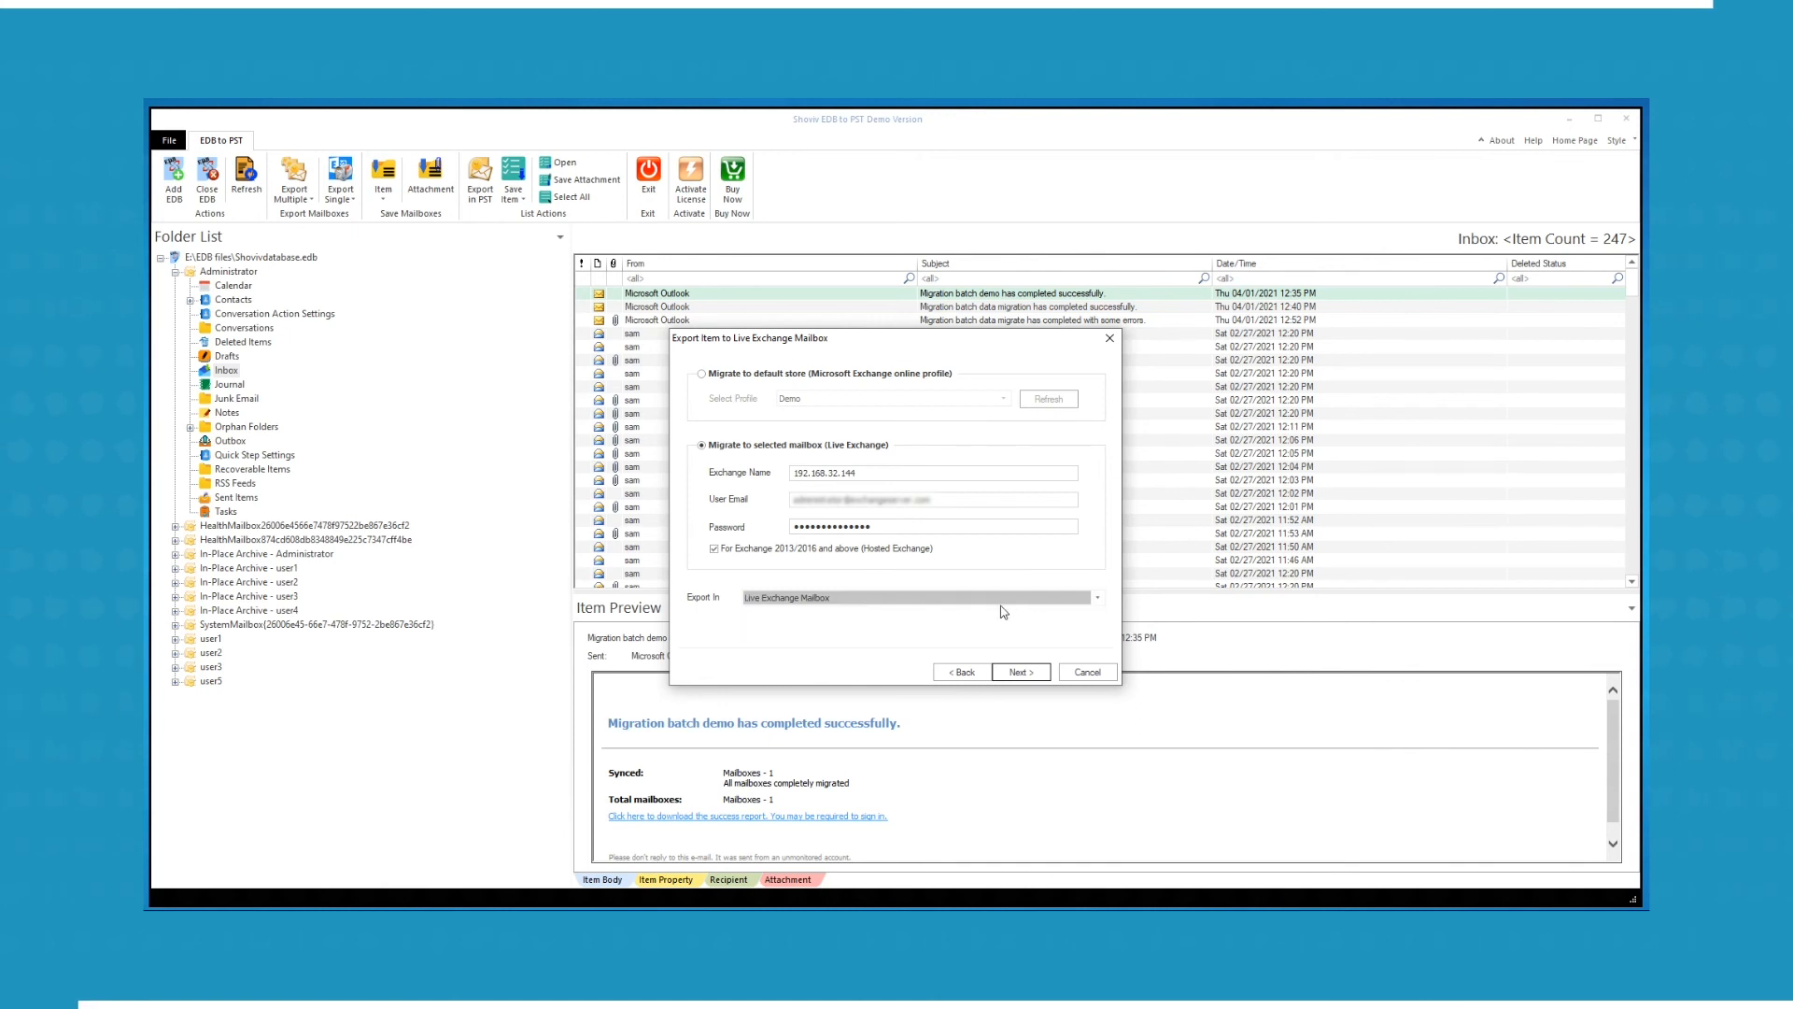
- Switch the Live Exchange item export to the default store, using the Demo profile
left_click(706, 376)
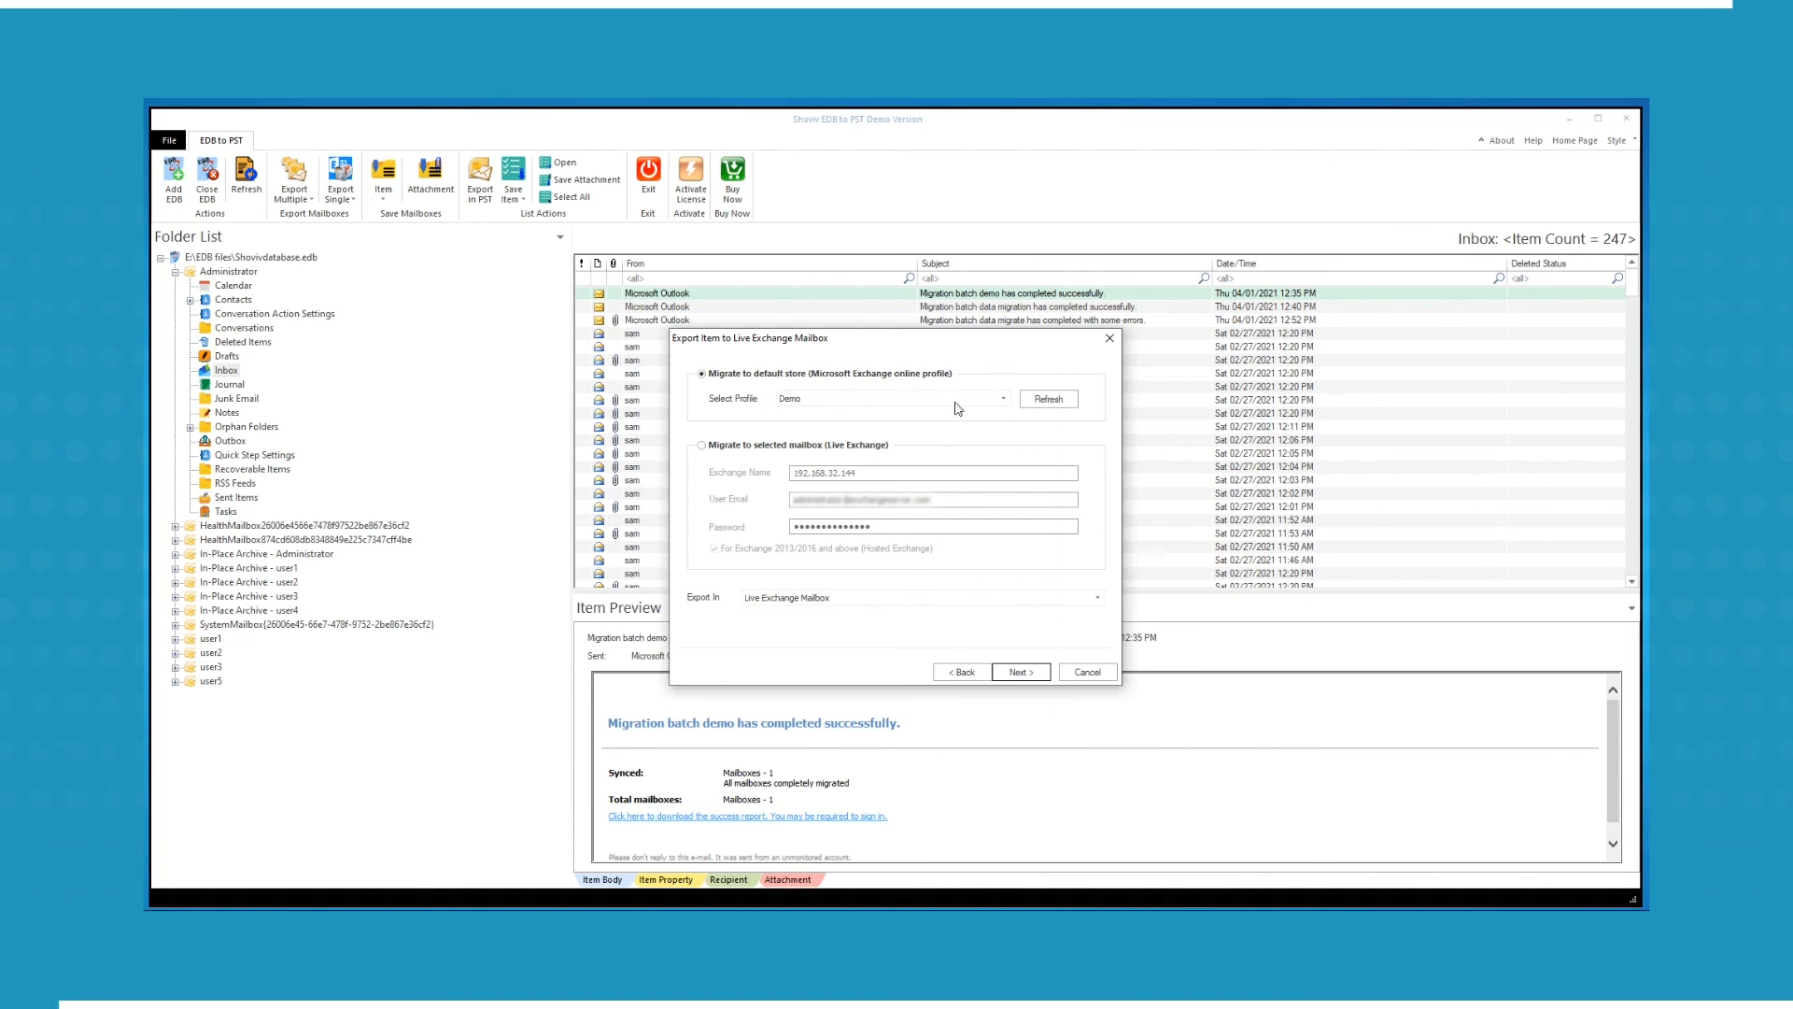
left_click(1004, 402)
left_click(1004, 401)
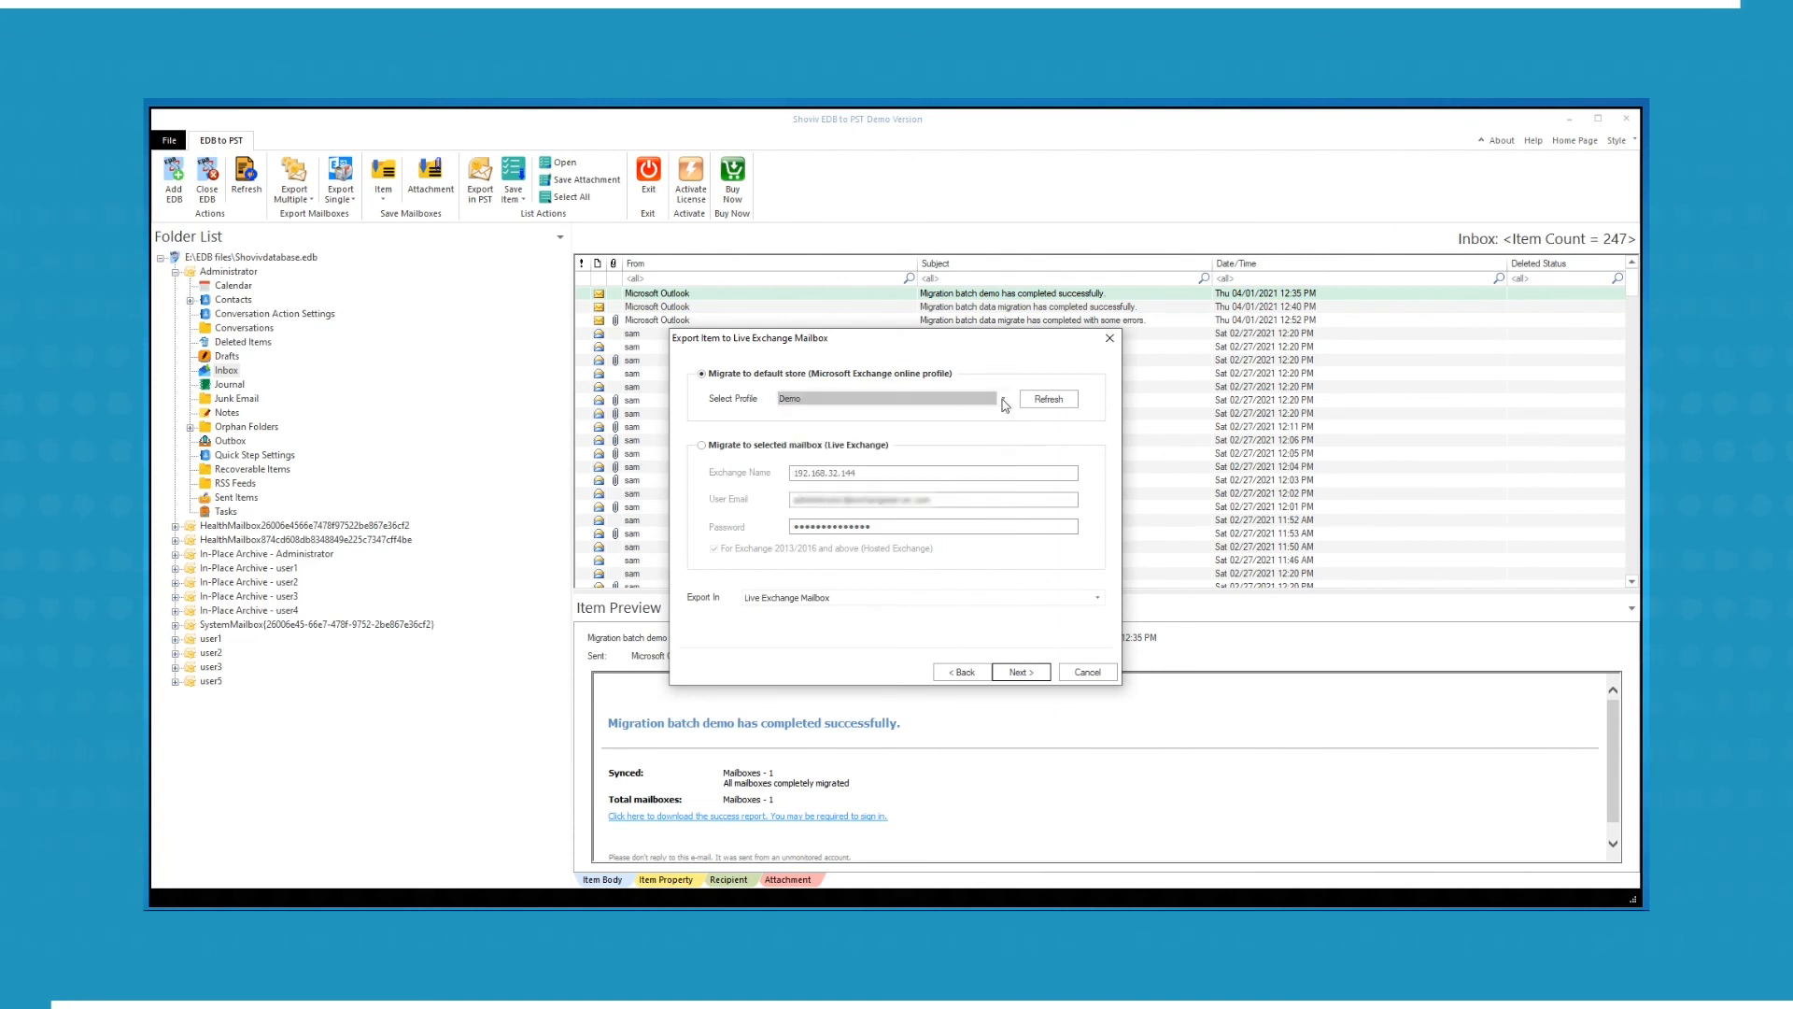